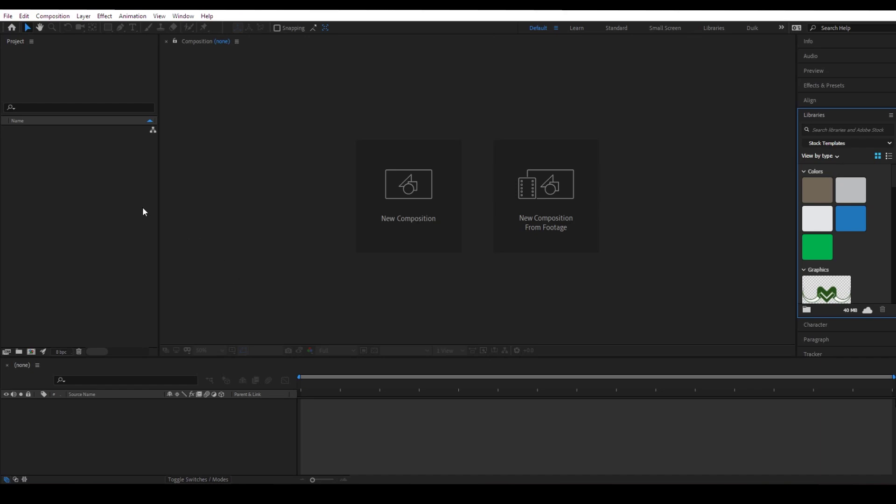
Step: Import Girl-For Rig_2020.psd as Composition - Retain Layer Sizes, with layer styles merged into footage
drag(465, 186, 51, 233)
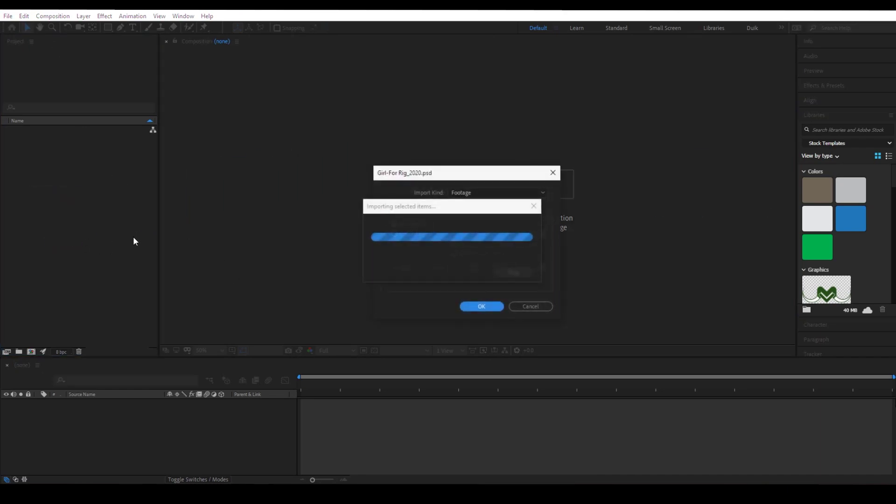
click(483, 191)
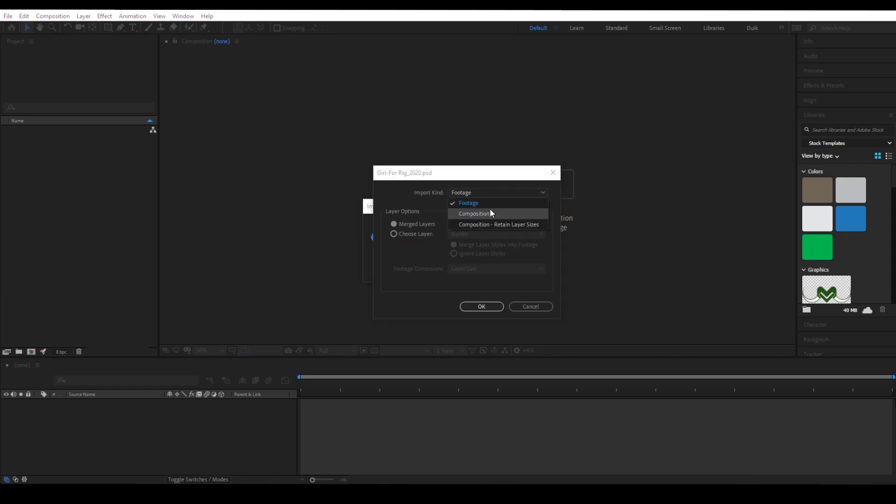
click(494, 224)
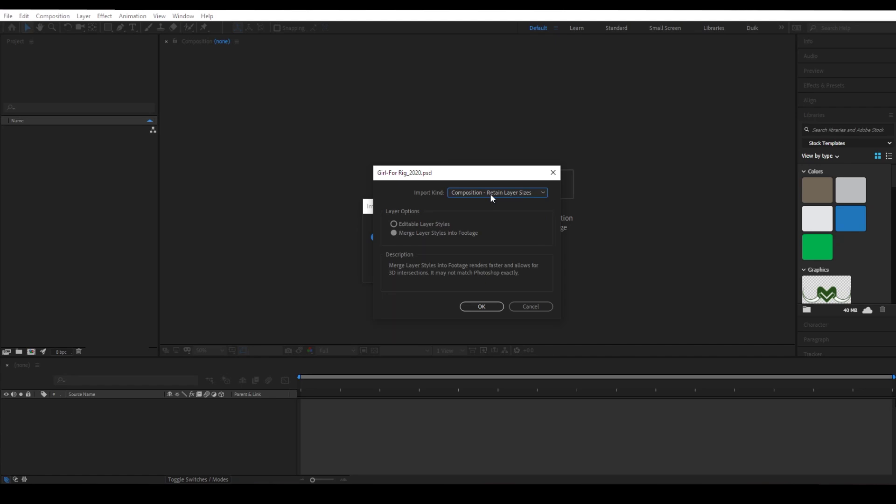
click(475, 306)
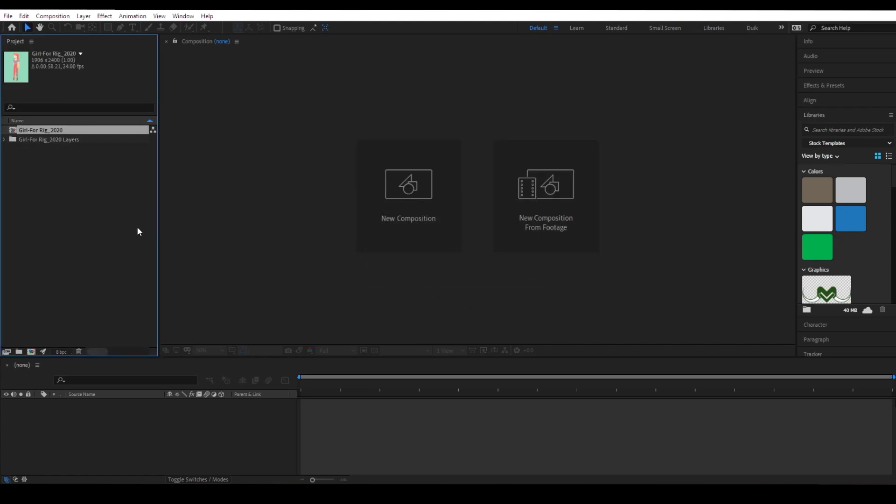
Step: Open the imported Girl-For Rig_2020 composition and fit the whole character in view
drag(65, 192, 45, 136)
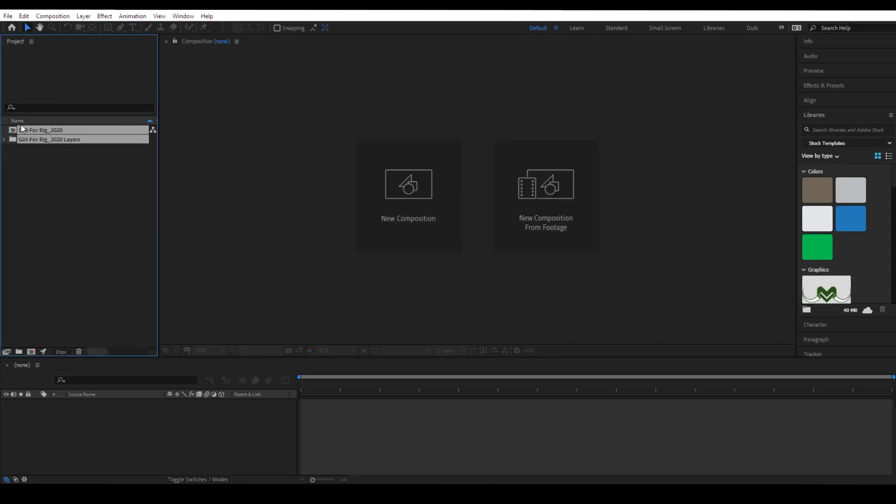
click(13, 152)
double_click(11, 131)
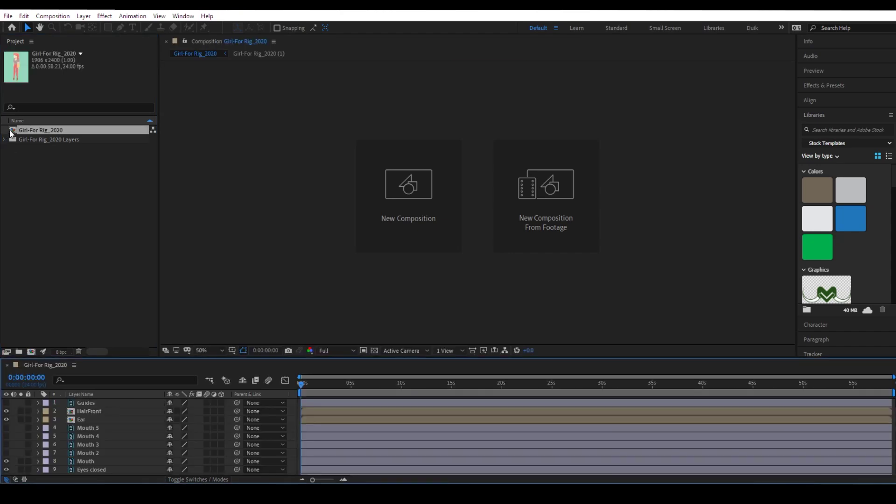
scroll(463, 186, down, 2)
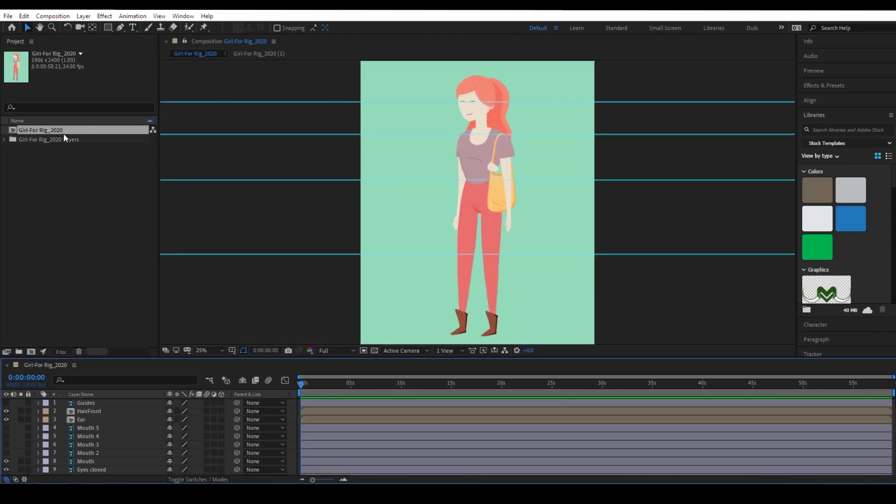
Step: Examine the individual body-part files inside the Girl-For Rig_2020 Layers folder, from Arm_Left to Torso
click(5, 139)
click(45, 148)
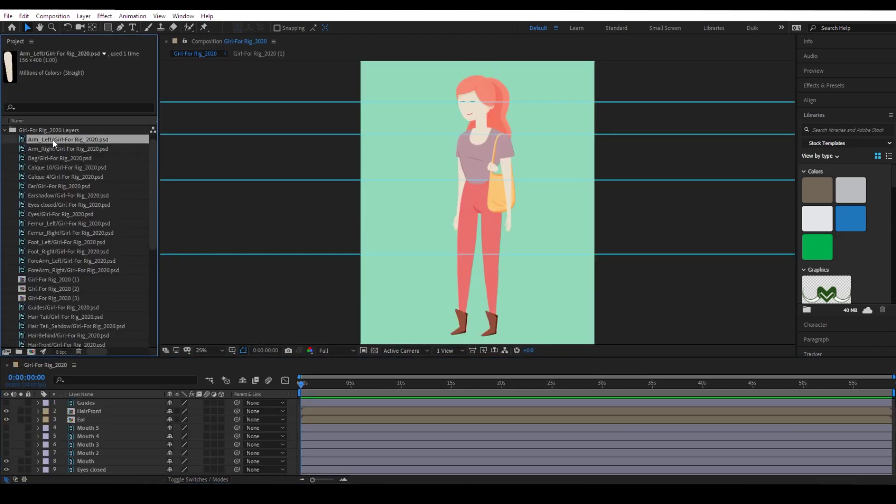
scroll(85, 189, down, 5)
click(80, 334)
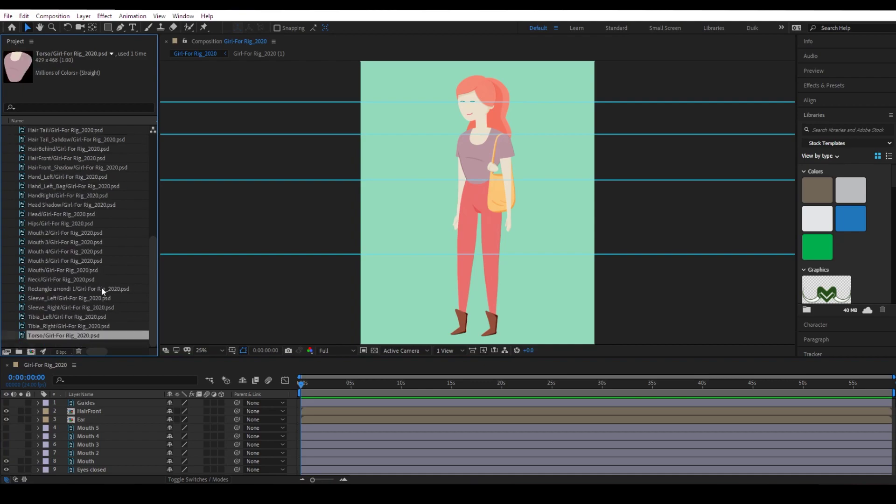
scroll(95, 280, up, 5)
click(4, 139)
Step: Clear all the guides from the Girl-For Rig_2020 composition
click(154, 368)
click(159, 16)
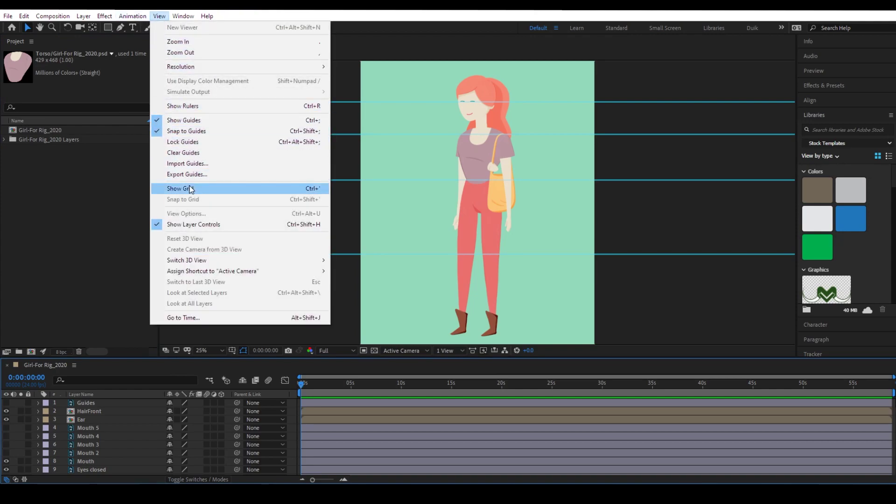
click(200, 154)
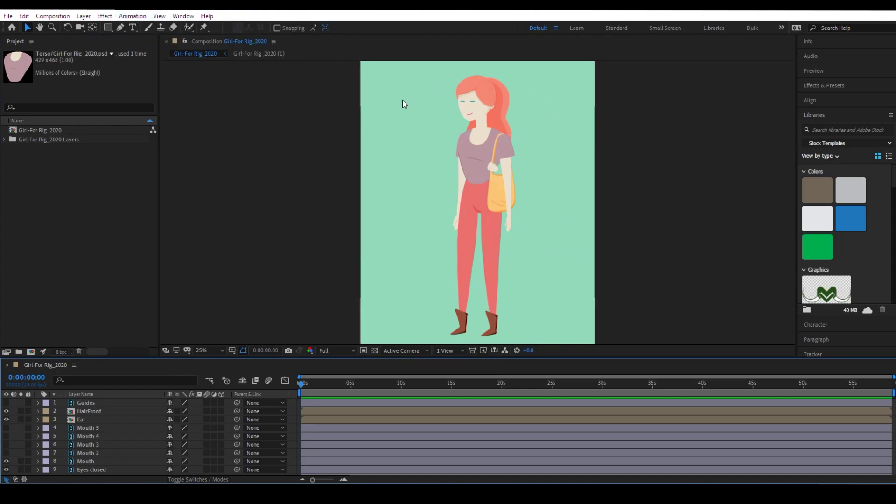
Step: Switch to the Duik workspace for rigging the character
click(499, 215)
drag(499, 215, 470, 195)
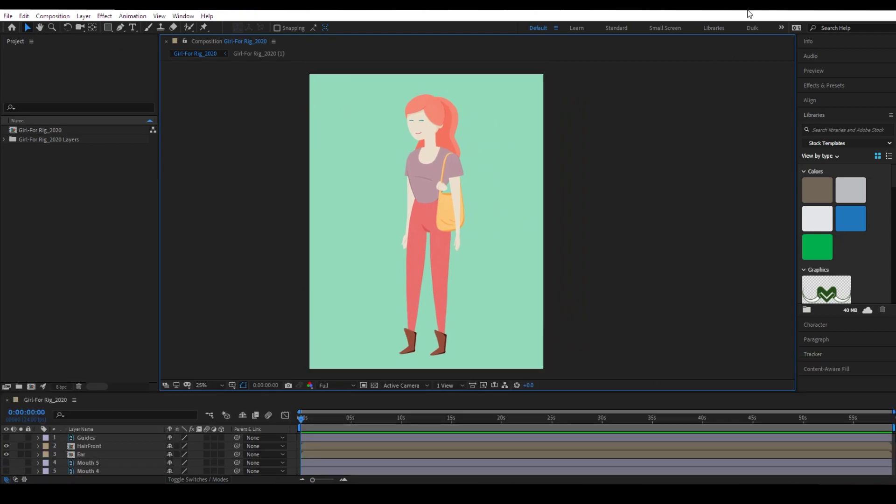
click(752, 28)
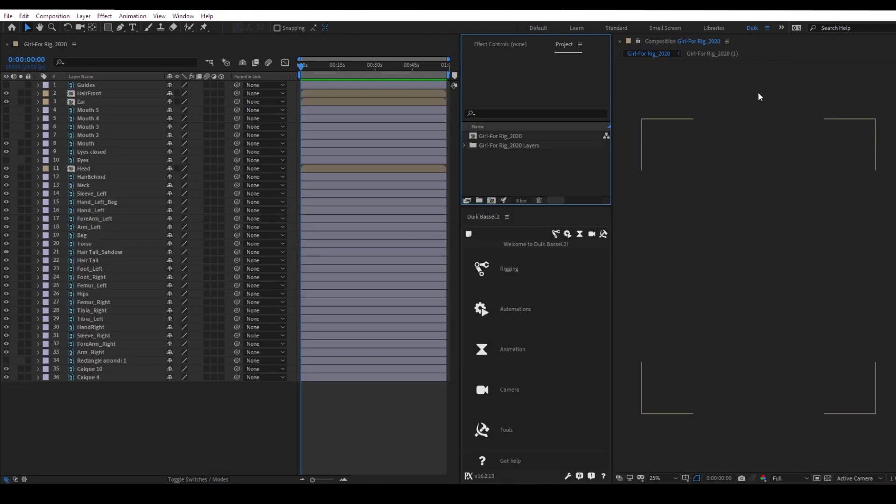
key(space)
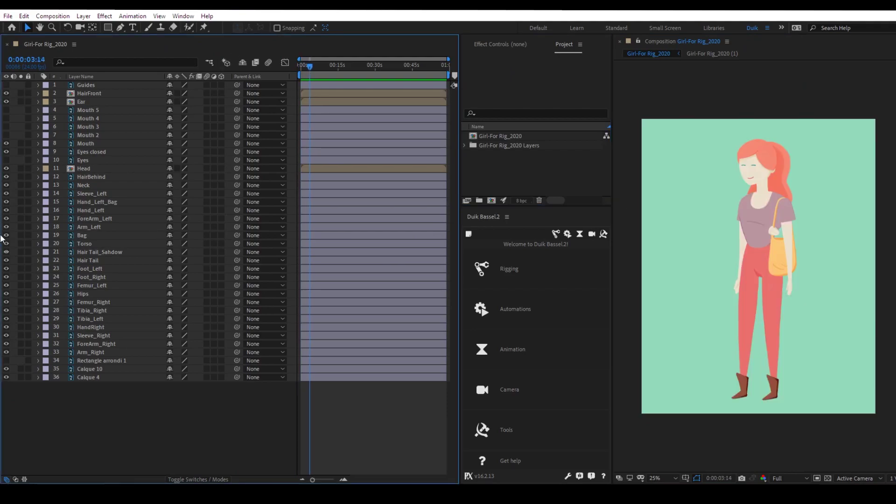
drag(140, 426, 65, 83)
click(159, 420)
drag(140, 417, 42, 82)
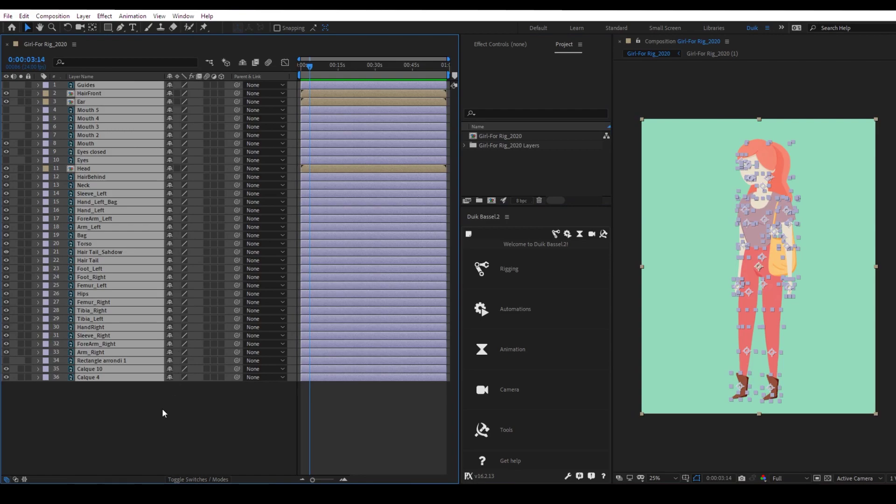
click(162, 414)
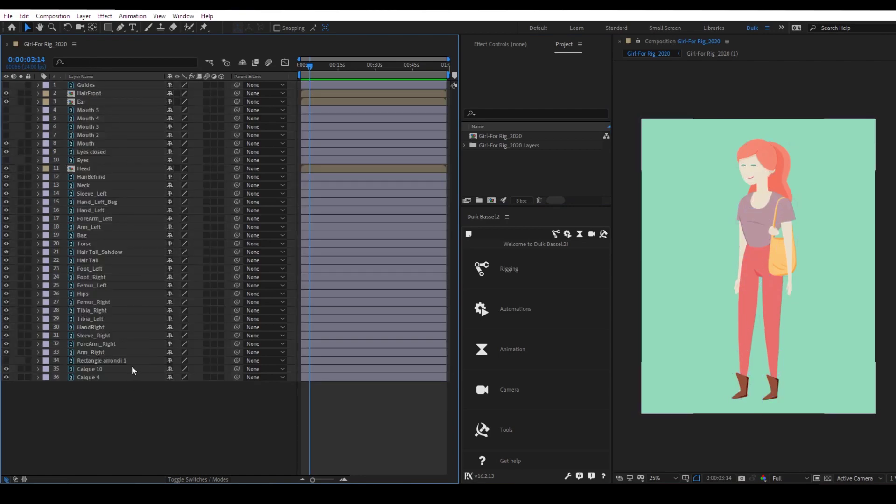
Step: Resize the Girl-For Rig_2020 composition to a width of 2500 px and a height of 5000 px
click(53, 16)
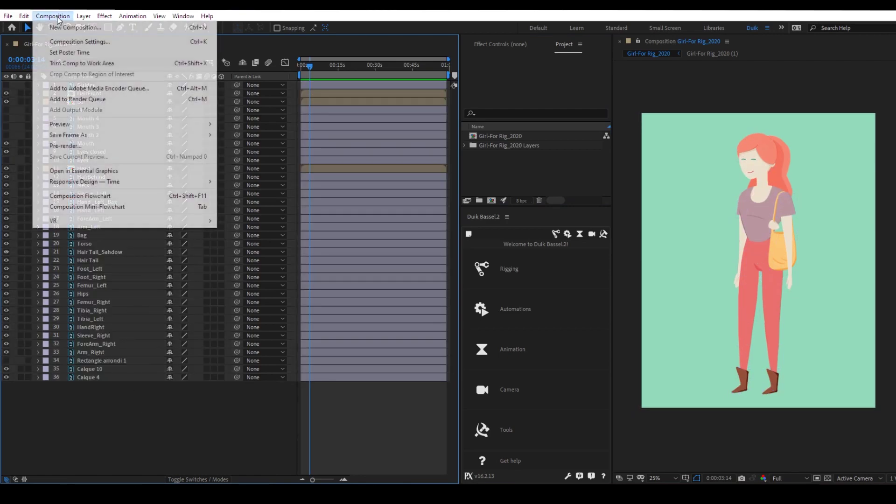
click(80, 42)
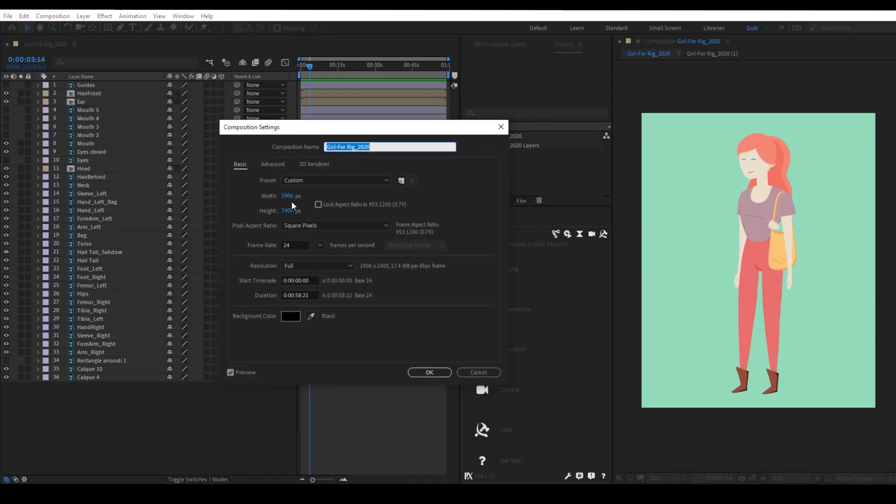
click(286, 198)
text(1900)
key(Return)
click(294, 198)
text(2500)
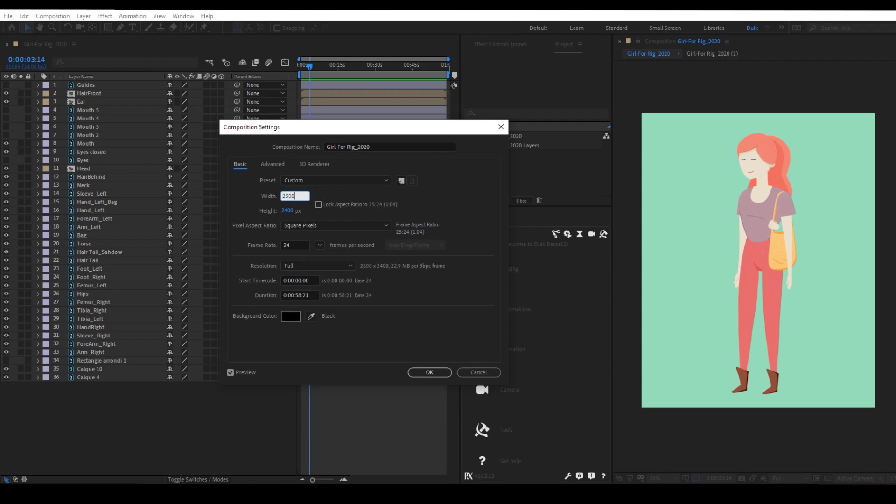
text(5)
text(000)
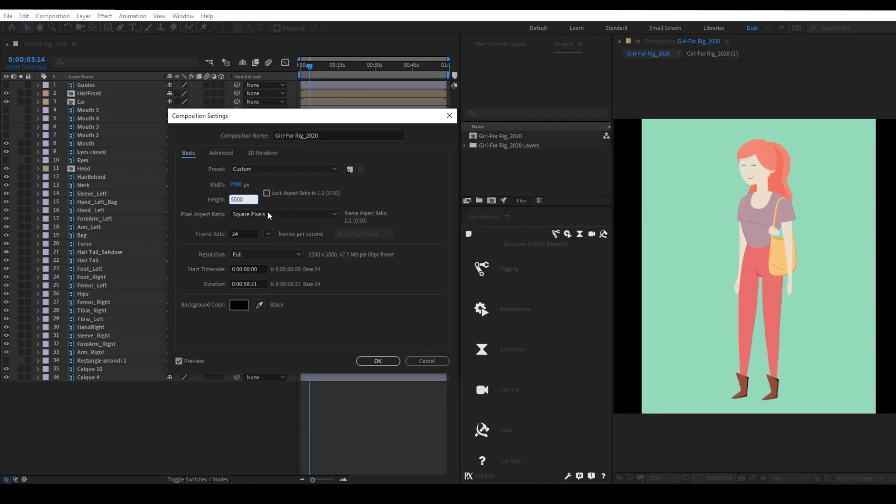
click(398, 360)
Step: Create a 2500 x 5000 px solid named Background, with its colour sampled from the artwork's green backdrop
right_click(140, 420)
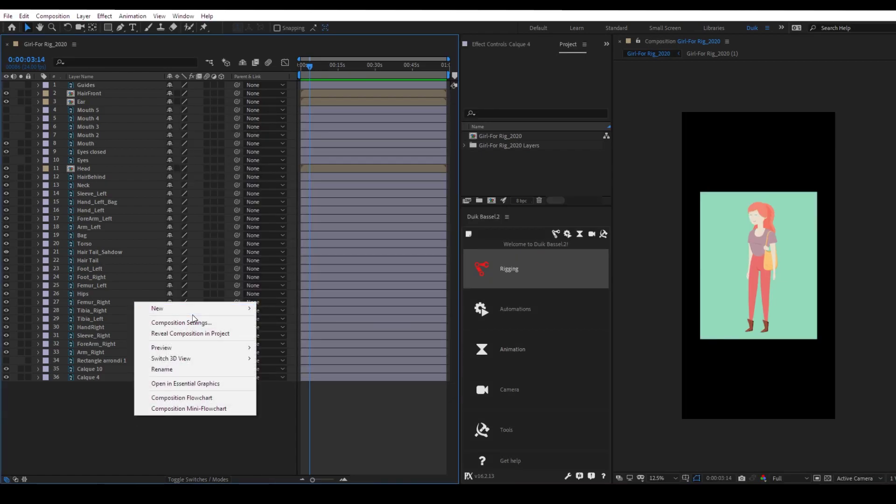
mouse_move(216, 308)
click(287, 320)
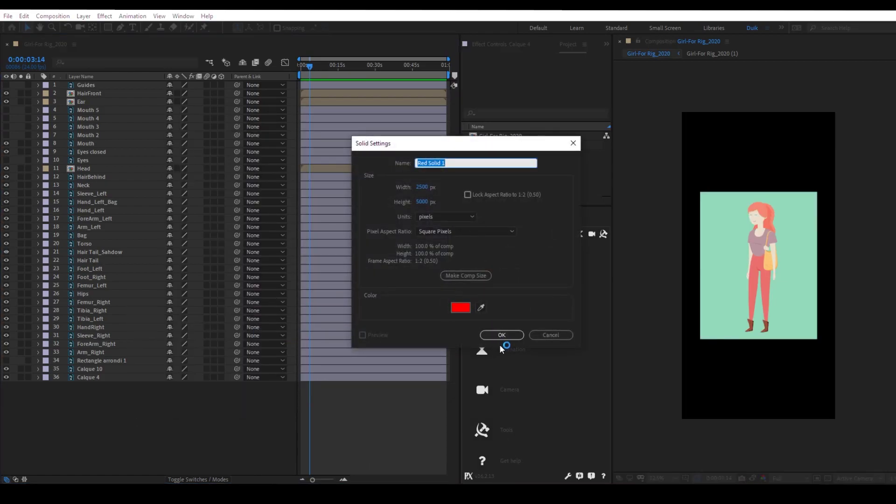
click(481, 307)
click(713, 266)
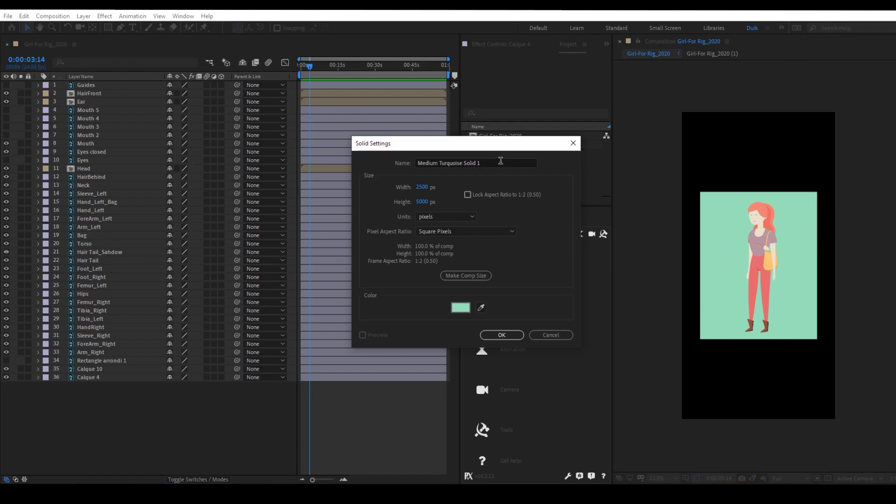
drag(501, 160, 361, 164)
text(Background)
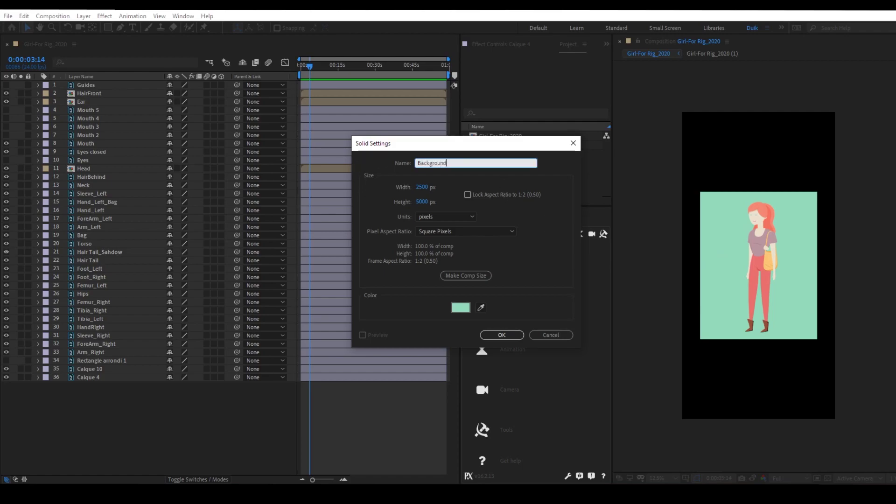
click(502, 335)
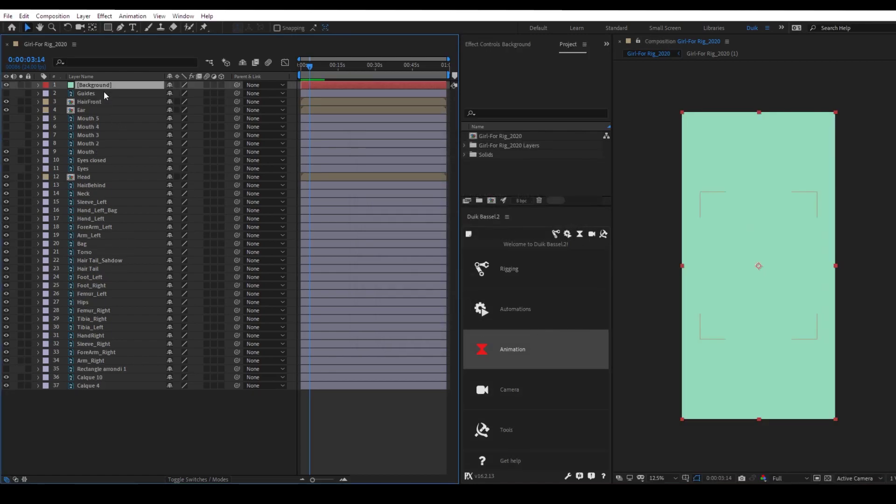
Step: Move the Background solid beneath the character layers and delete the Calque 10, Calque 4 and Rectangle arrondi 1 layers
drag(102, 87, 116, 372)
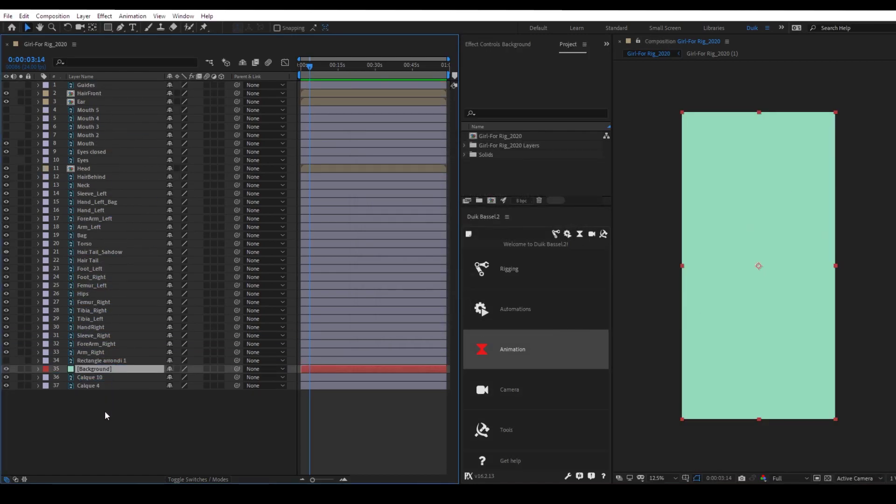
drag(132, 434, 101, 391)
key(Delete)
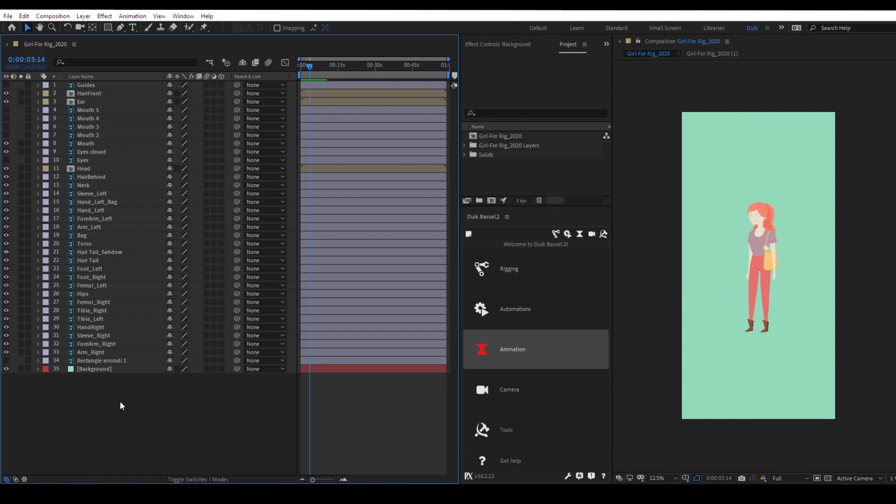
click(102, 361)
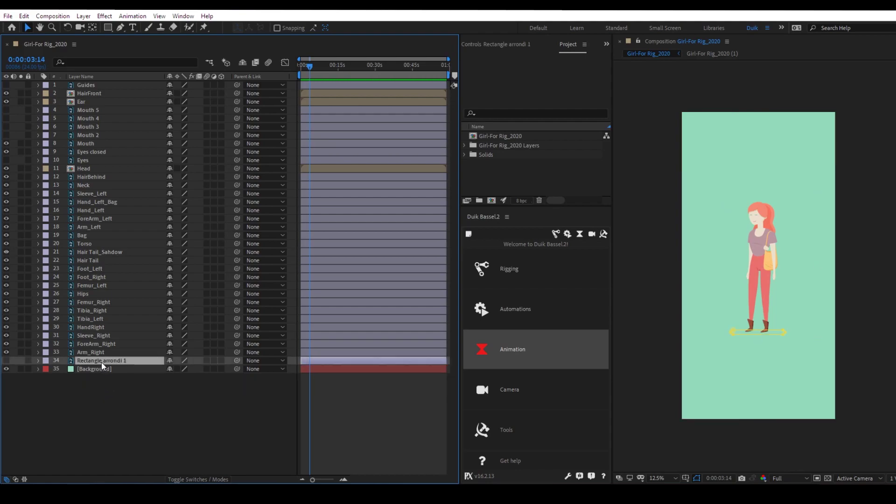
key(Delete)
click(102, 362)
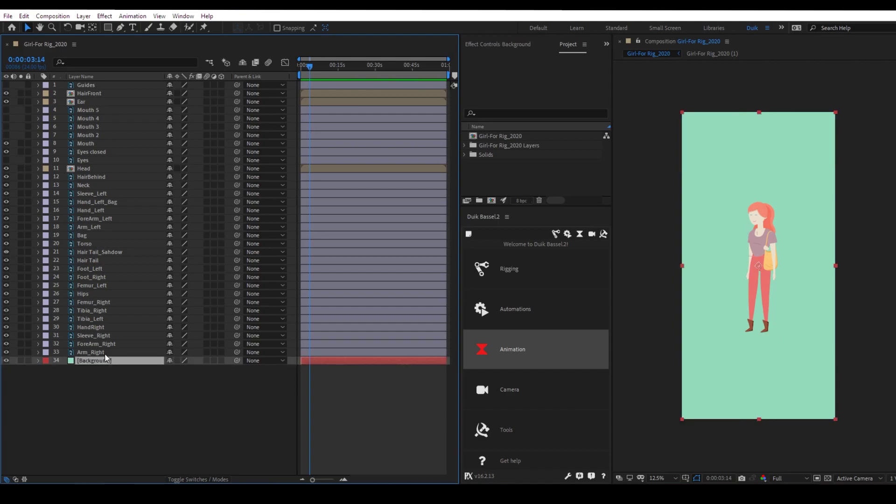
click(105, 353)
click(116, 418)
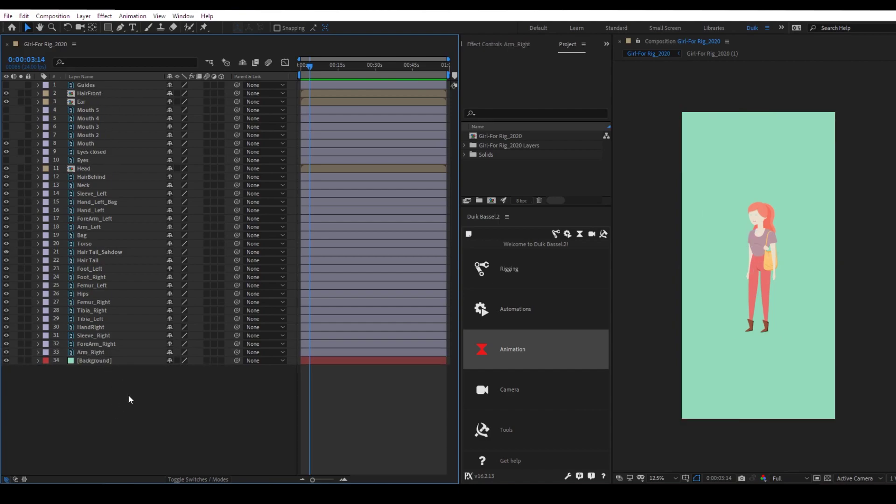
key(ctrl+z)
Step: Add a null object and parent all layers from Guides through Arm_Right to it, leaving out the Background
right_click(150, 393)
mouse_move(216, 287)
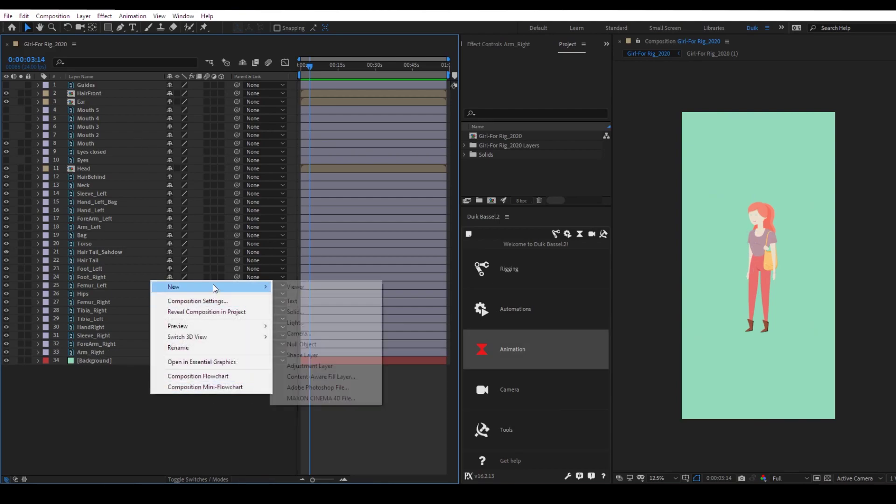
click(325, 345)
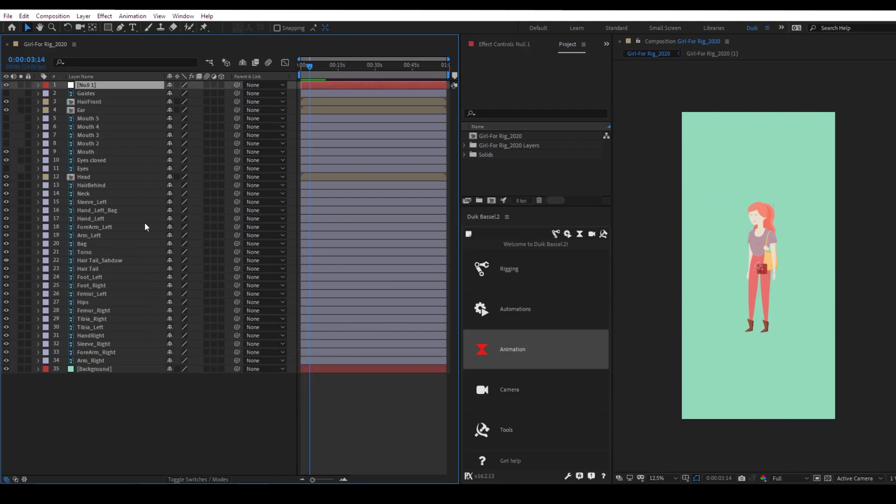
click(111, 361)
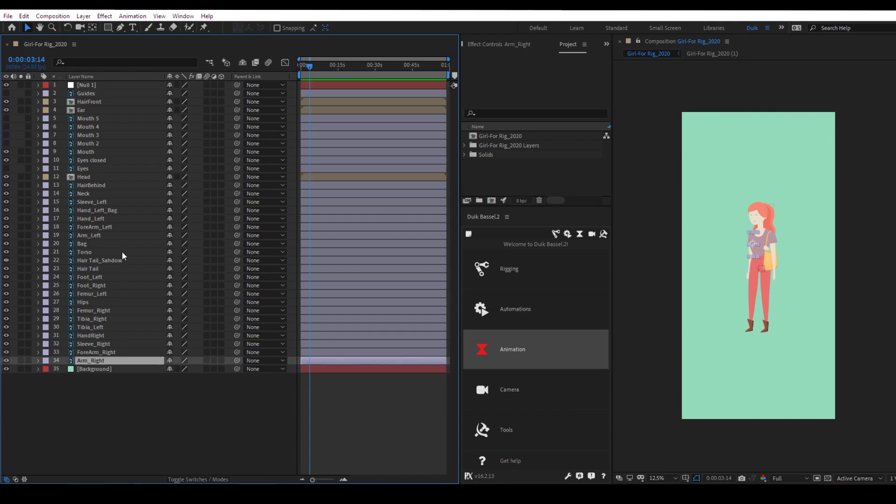
shift+click(90, 93)
drag(237, 101, 78, 90)
Step: Move the null straight down to place the character in the lower half of the frame, undoing the extra move
click(80, 87)
drag(759, 266, 759, 309)
click(193, 405)
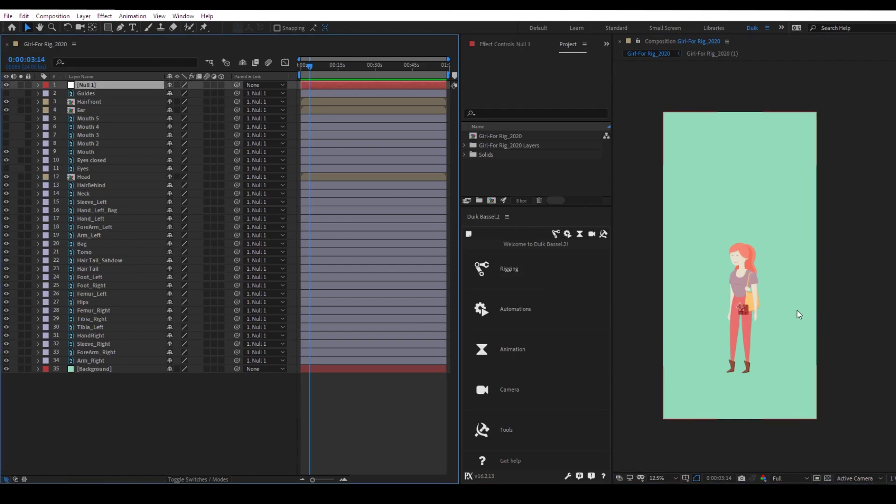
drag(741, 311, 730, 272)
key(ctrl+z)
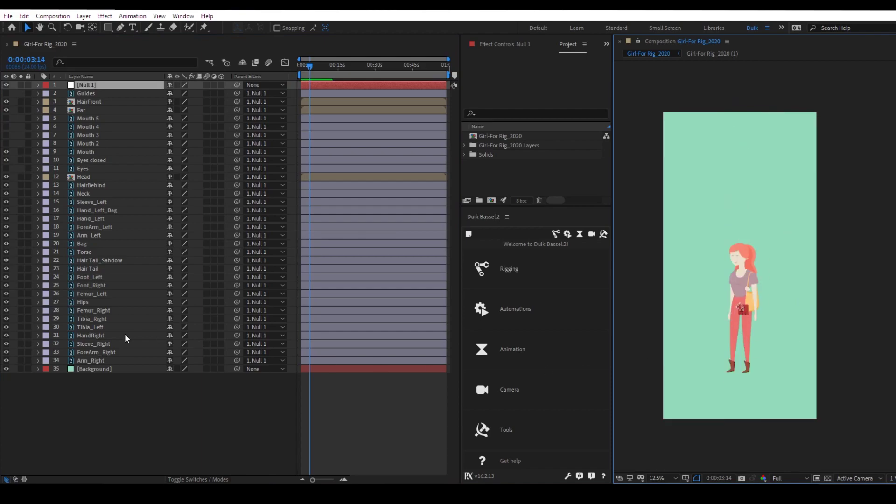
Step: Delete the Null 1 object that the character layers are parented to
click(108, 436)
click(80, 86)
key(Delete)
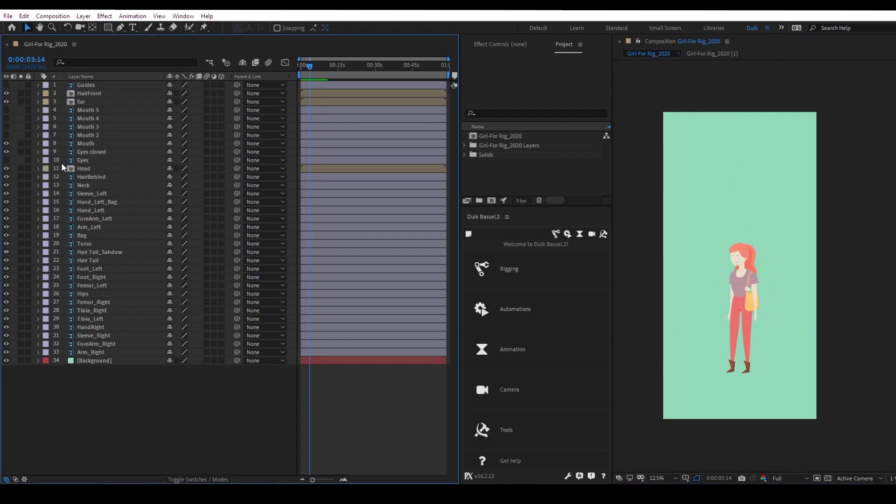
scroll(810, 294, up, 2)
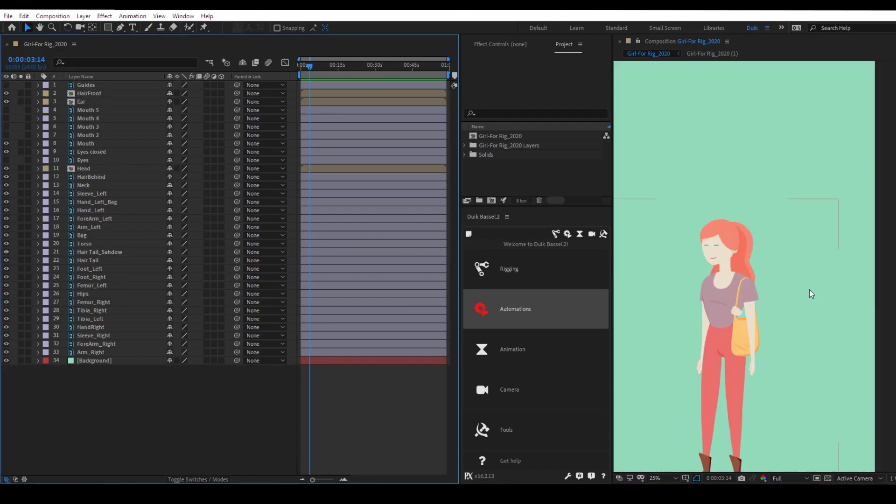
drag(774, 340, 794, 256)
scroll(739, 217, up, 2)
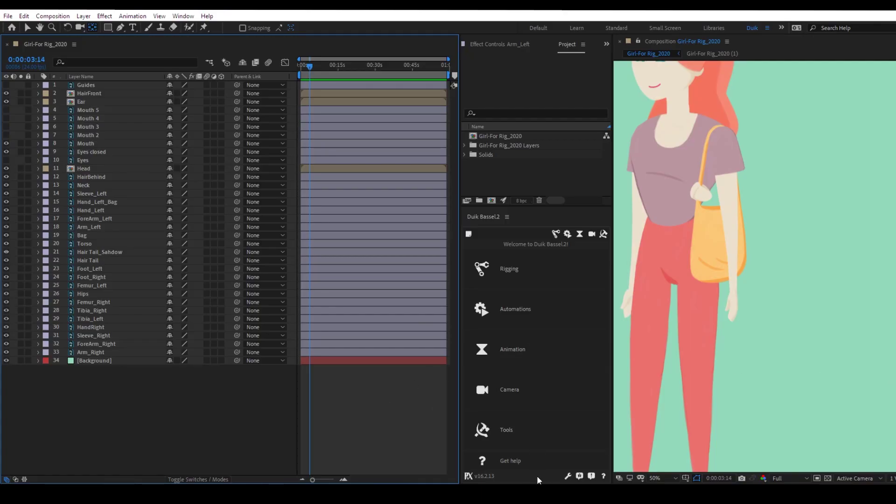
Step: Open the Duik settings and cycle through the available user interface levels
click(565, 476)
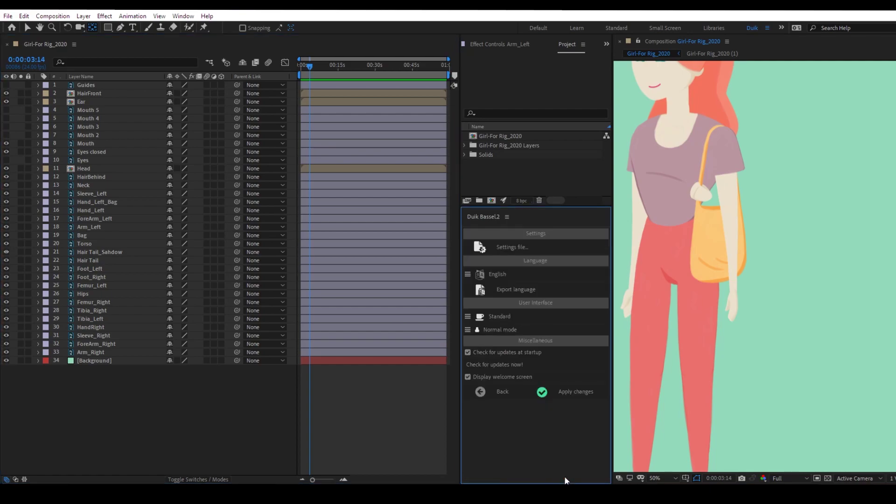
click(482, 318)
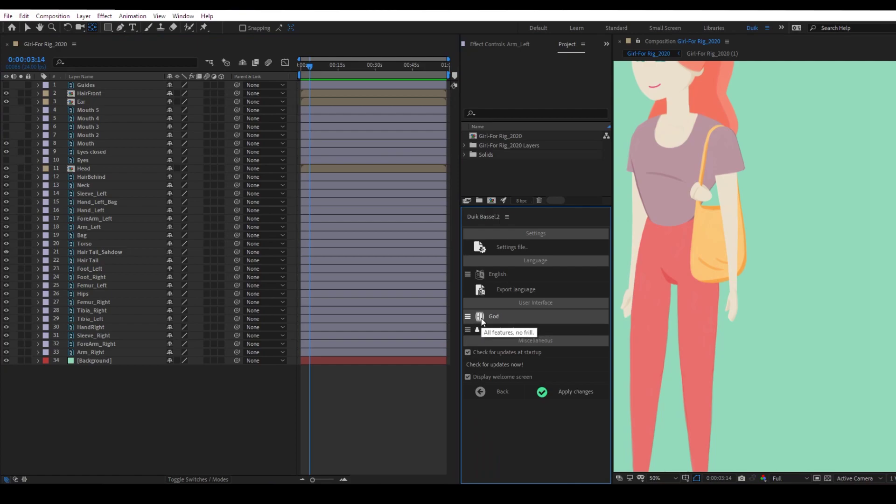
click(484, 319)
click(486, 317)
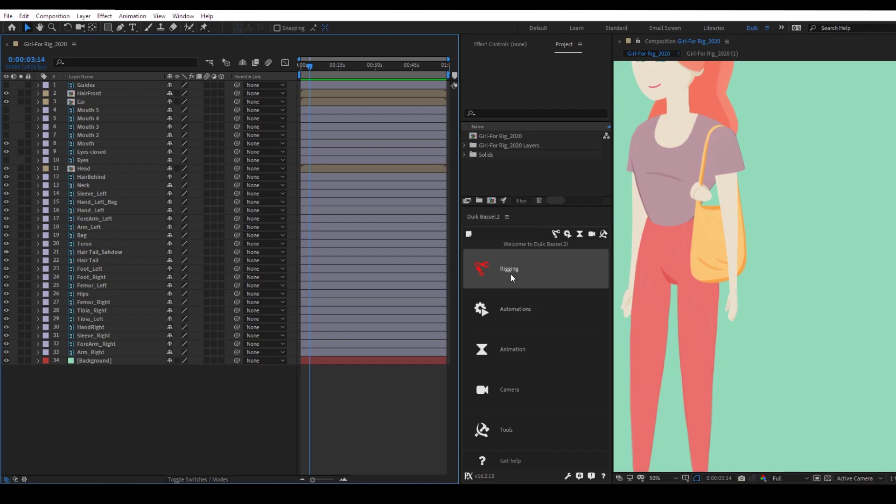
Step: Examine which layers make up the left arm, from Hand_Left, ForeArm_Left and Arm_Left to Sleeve_Left
click(100, 160)
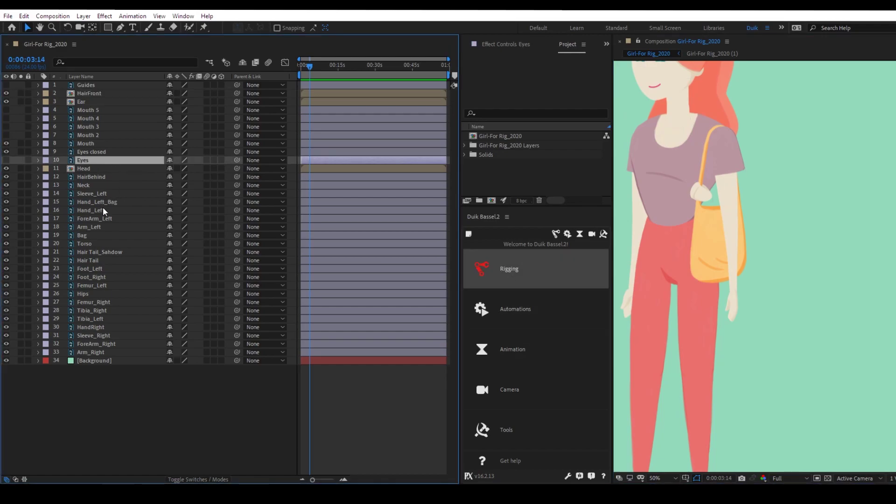
click(102, 211)
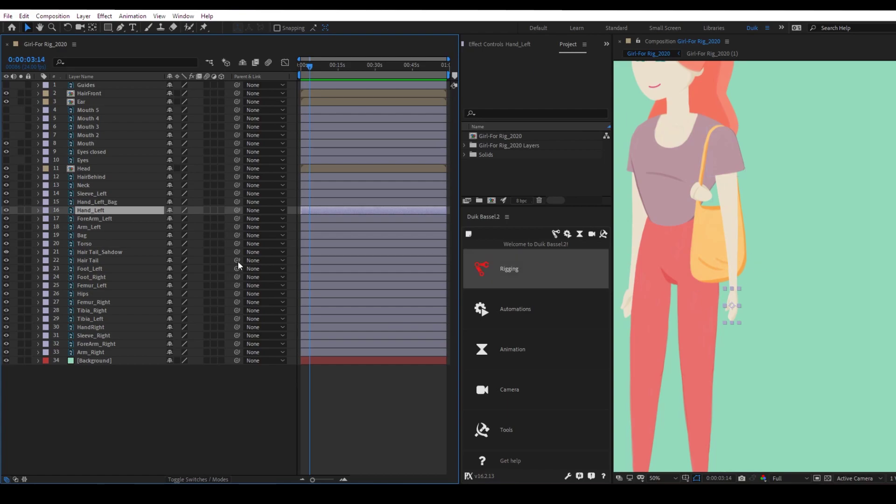
click(106, 219)
click(102, 225)
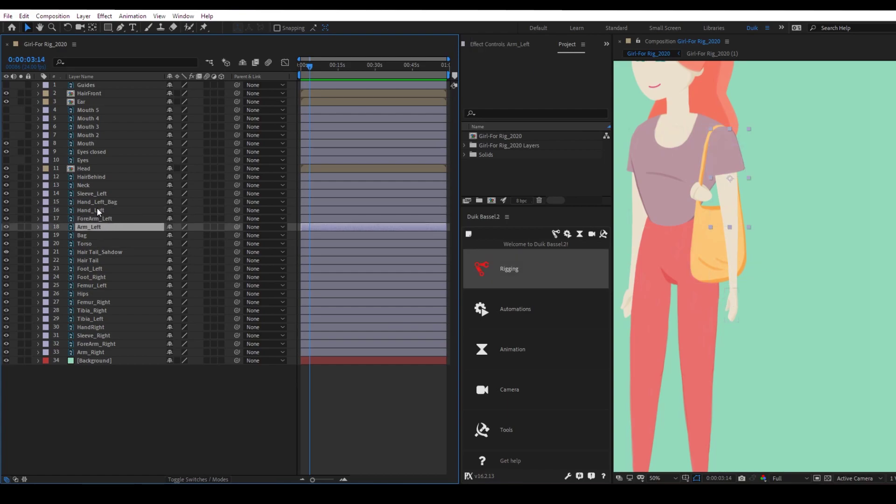
shift+click(97, 209)
ctrl+click(96, 194)
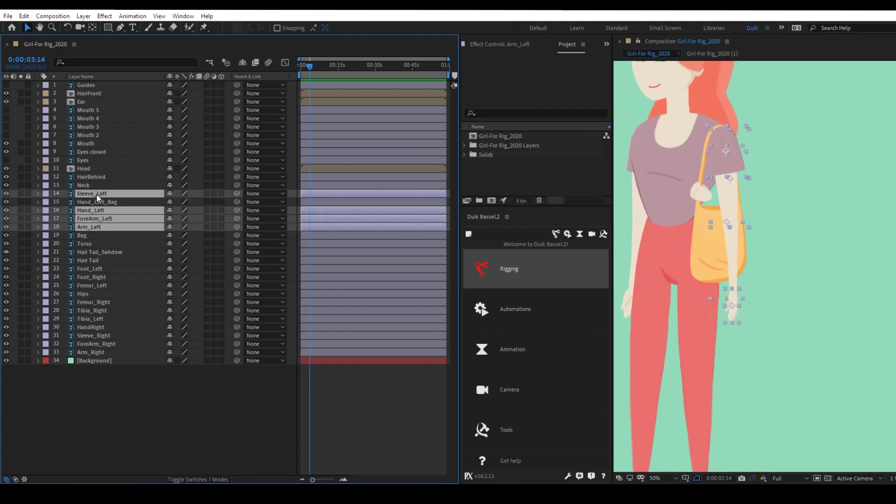
click(99, 228)
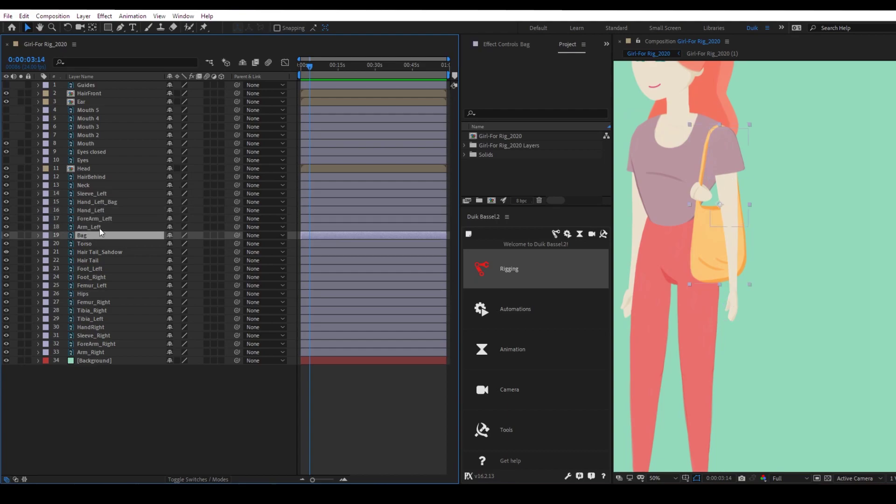
Step: Try to isolate the Hand_Left, ForeArm_Left and Arm_Left layers with solo, and solo and lock the Background
shift+click(98, 211)
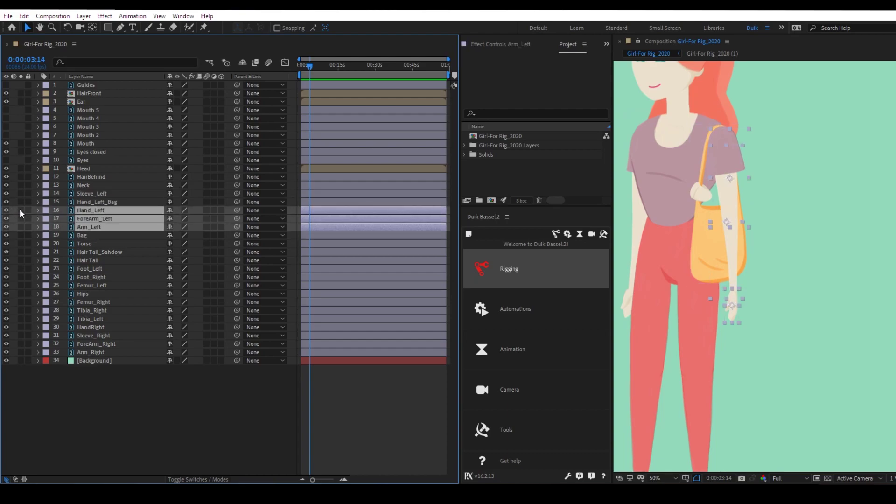
click(20, 211)
click(28, 360)
click(20, 360)
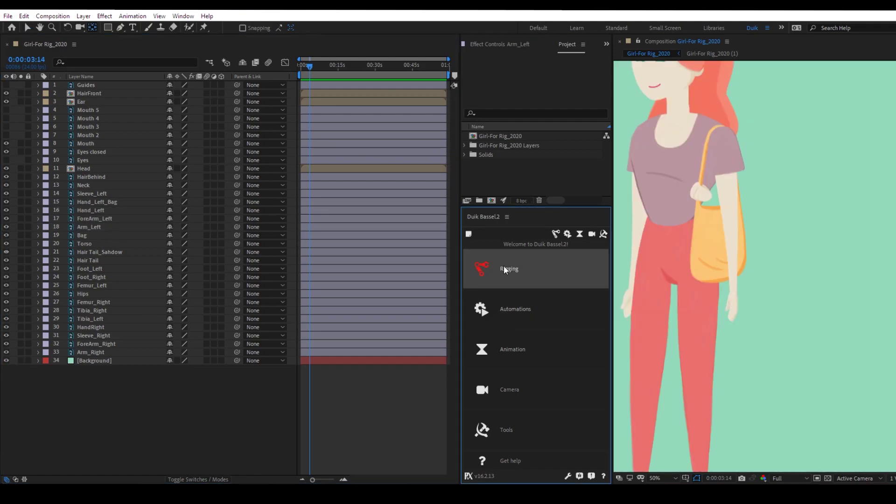
Step: Open the arm structure options among Duik's rigging structures
click(503, 271)
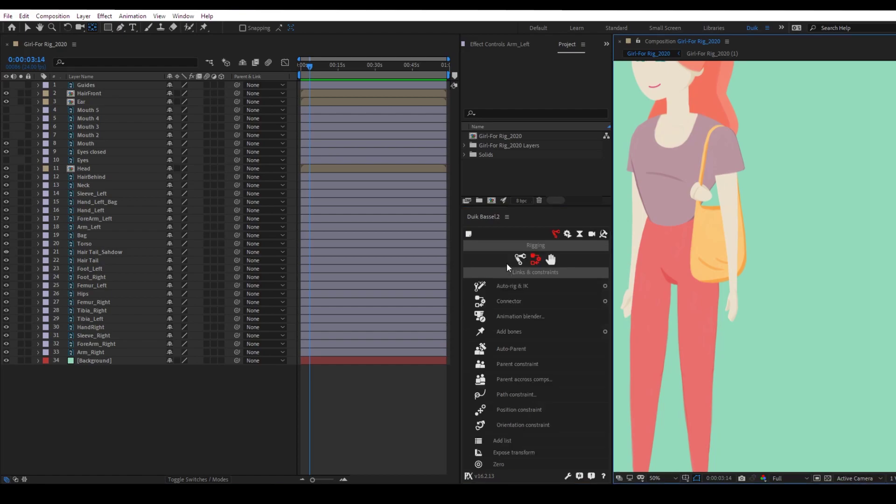
click(518, 259)
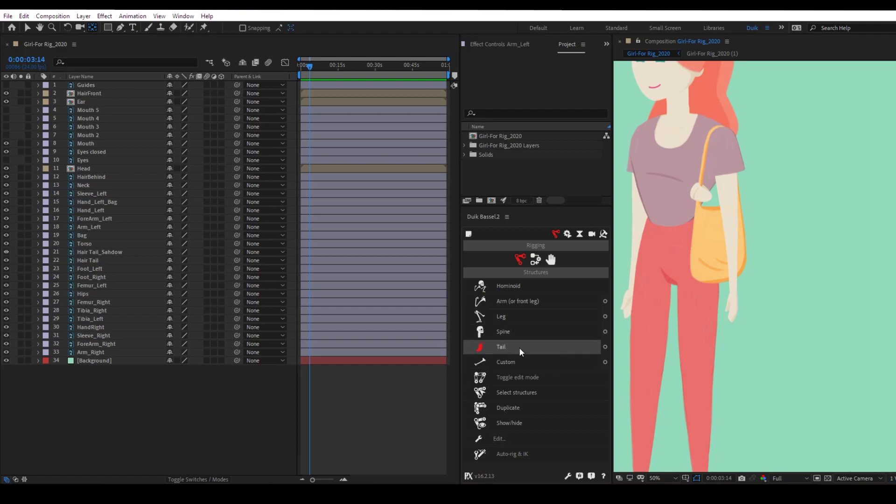
click(605, 302)
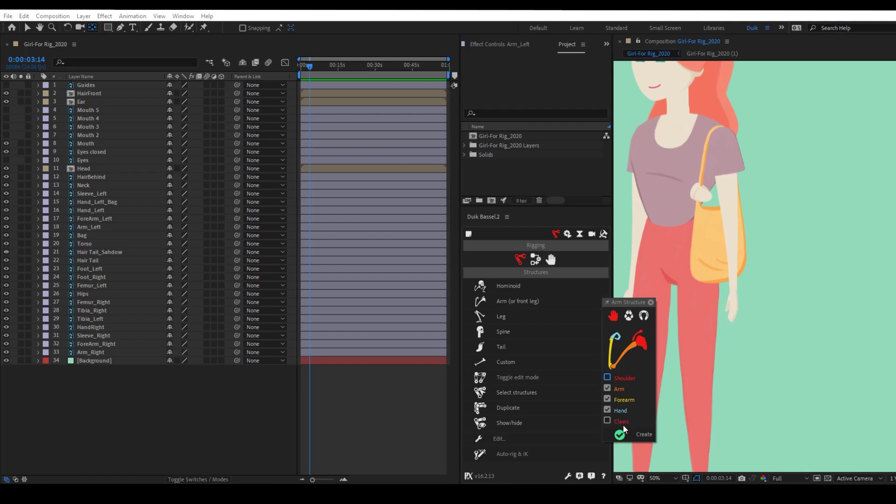
Step: Try the Claws option and compare the paw and ungulate limb types with the human one for the arm structure
click(606, 421)
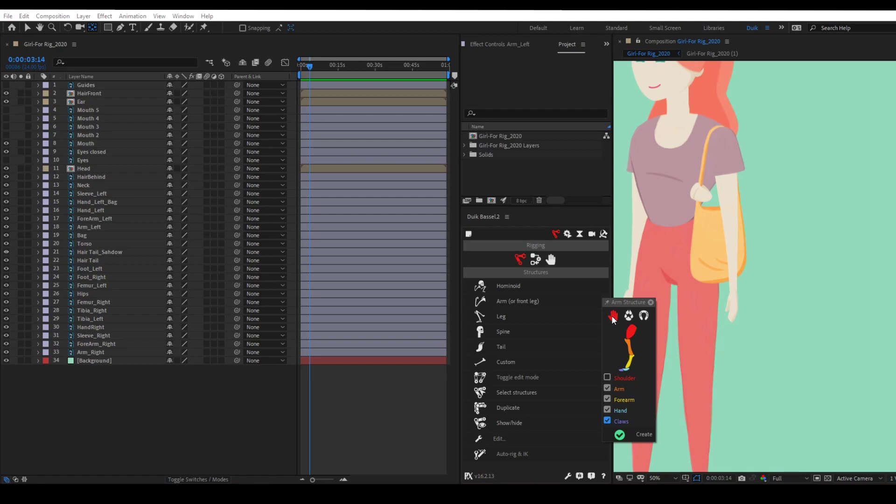
click(607, 421)
click(608, 421)
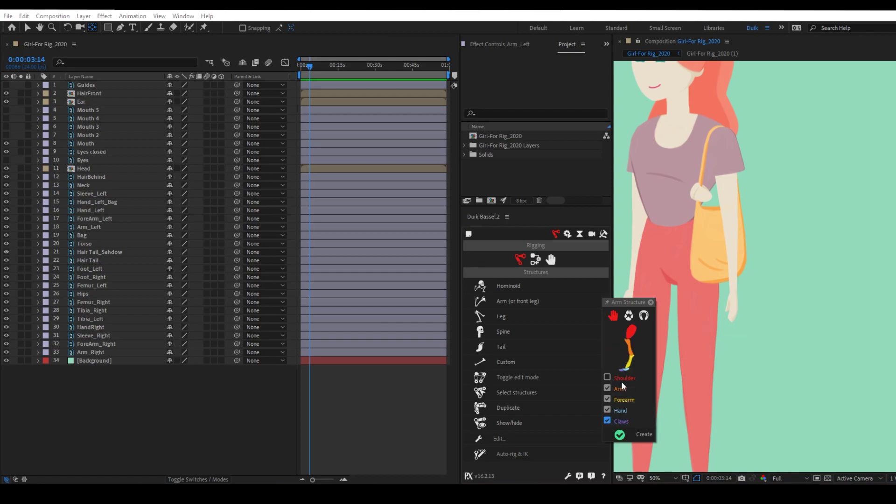
click(645, 317)
click(632, 312)
click(644, 315)
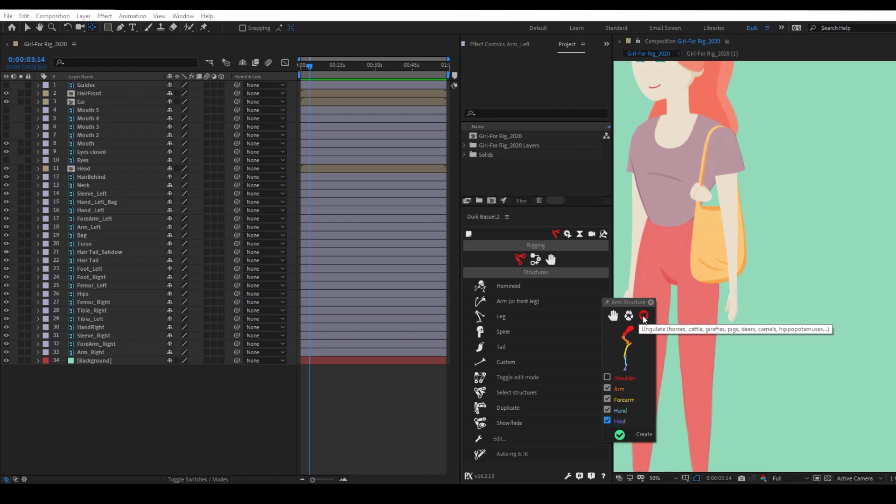
click(612, 316)
click(629, 316)
click(609, 315)
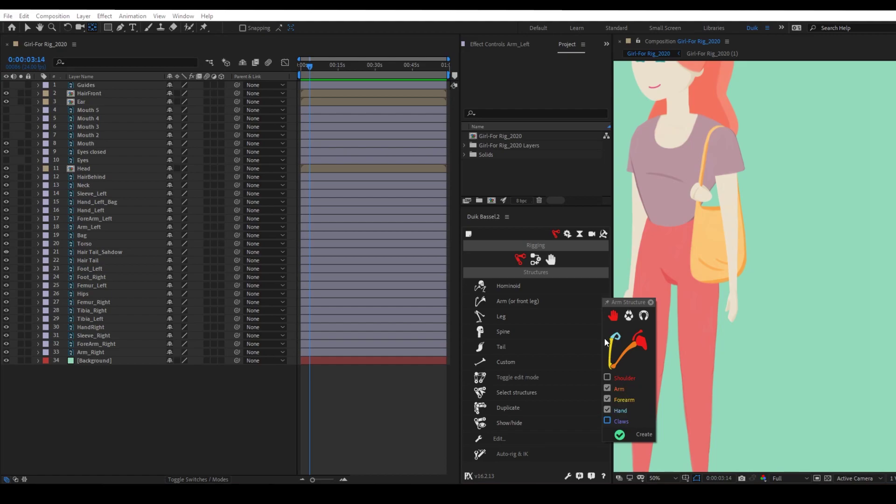
Step: Create a human arm structure with Arm, Forearm and Hand, without Shoulder or Claws, place it beside the character and check its layers
click(638, 435)
drag(728, 88, 776, 207)
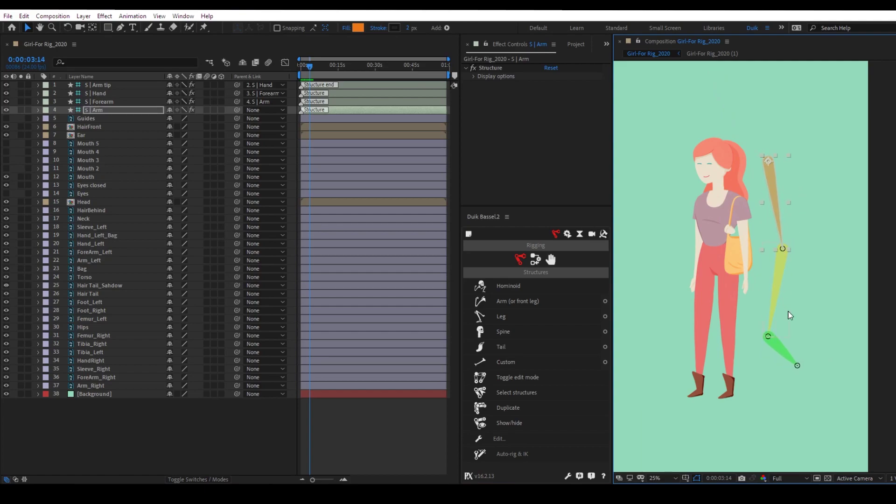
click(125, 103)
click(116, 109)
click(111, 85)
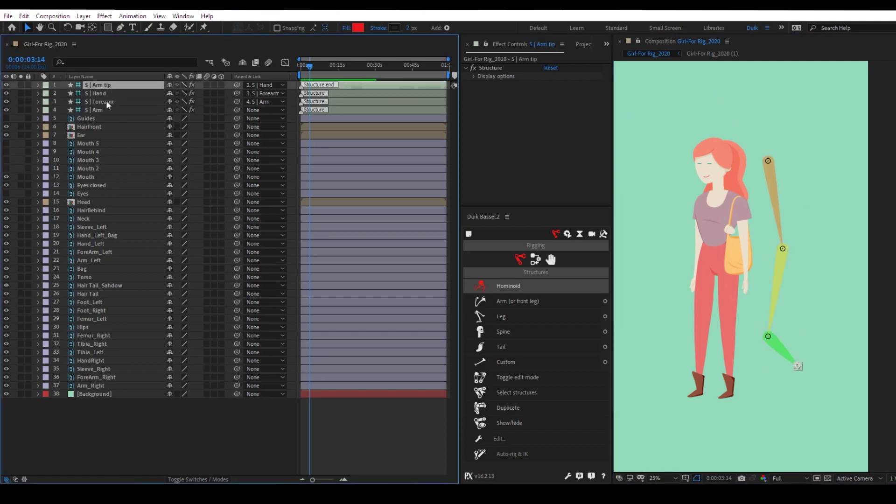
click(103, 110)
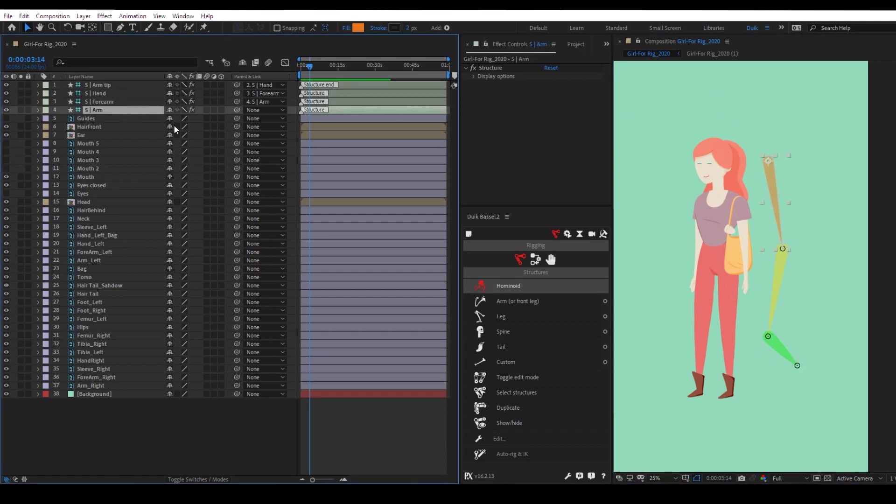
click(100, 99)
click(101, 93)
click(105, 86)
Step: Fit the arm structure over the character's left arm by moving its arm, hand and tip joints along the limb
drag(799, 367, 775, 364)
click(772, 174)
drag(772, 176, 764, 281)
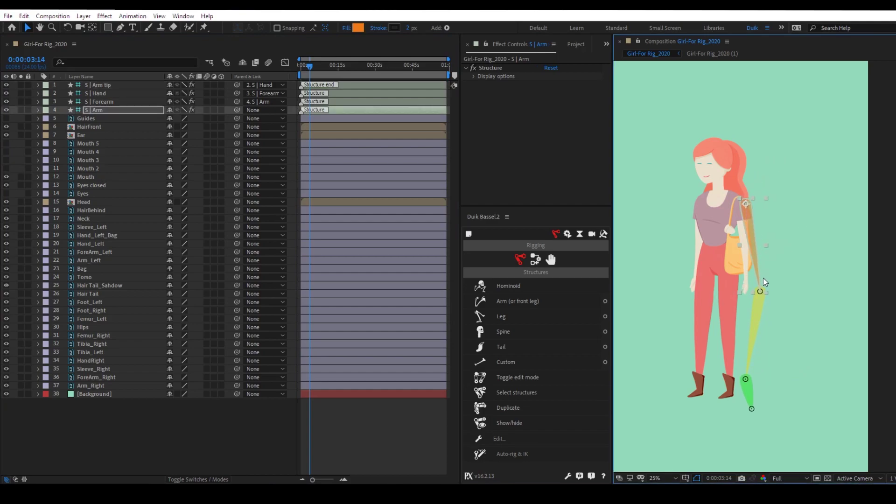
click(760, 326)
drag(760, 326, 745, 287)
key(period)
key(period)
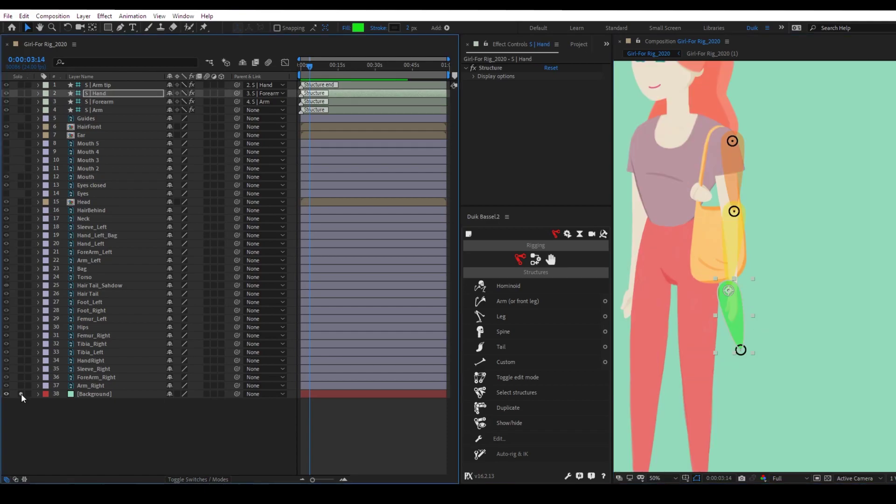
Step: Solo and lock the Background, and solo the Arm_Left, ForeArm_Left and Hand_Left layers
click(21, 393)
click(29, 393)
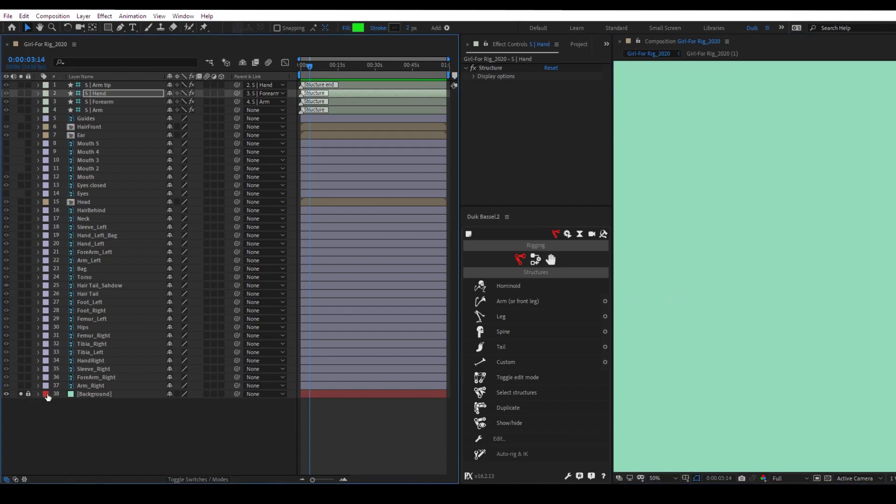
click(72, 403)
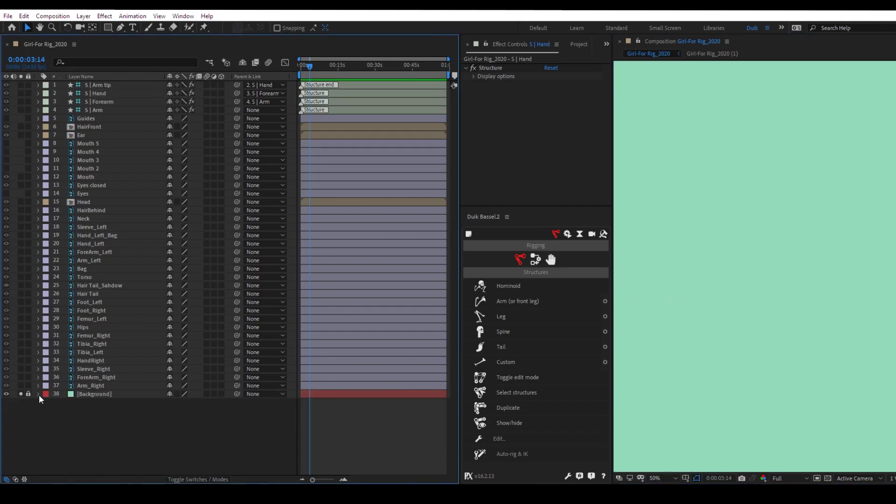
click(21, 260)
click(21, 252)
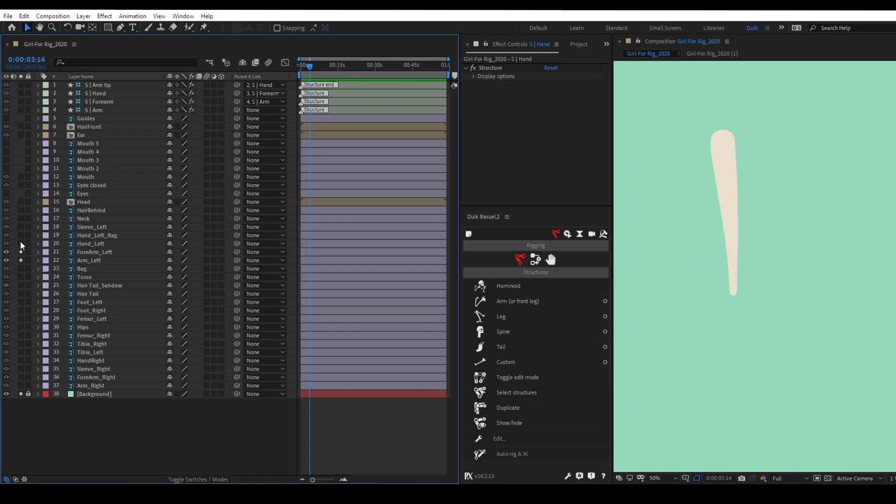
click(20, 243)
Step: Check the left arm's artwork layers one by one, and solo the S | Arm tip, S | Hand, S | Forearm and S | Arm structure layers
click(94, 243)
click(104, 259)
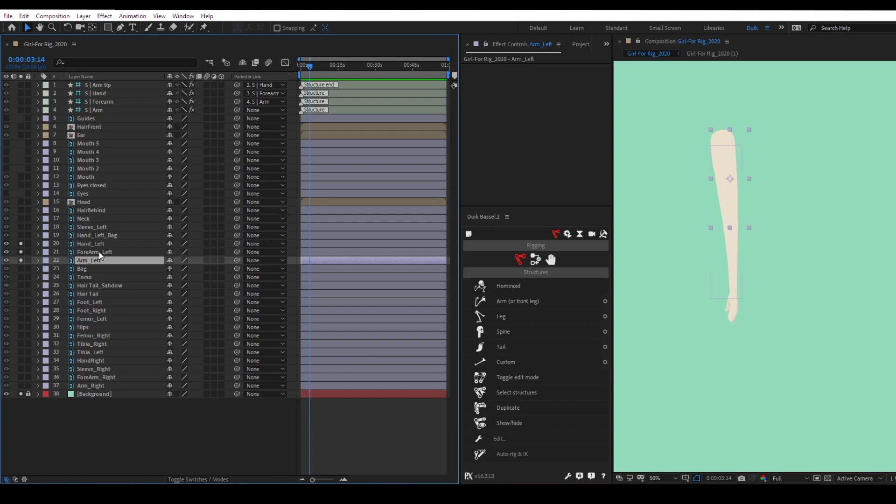
click(98, 252)
click(96, 244)
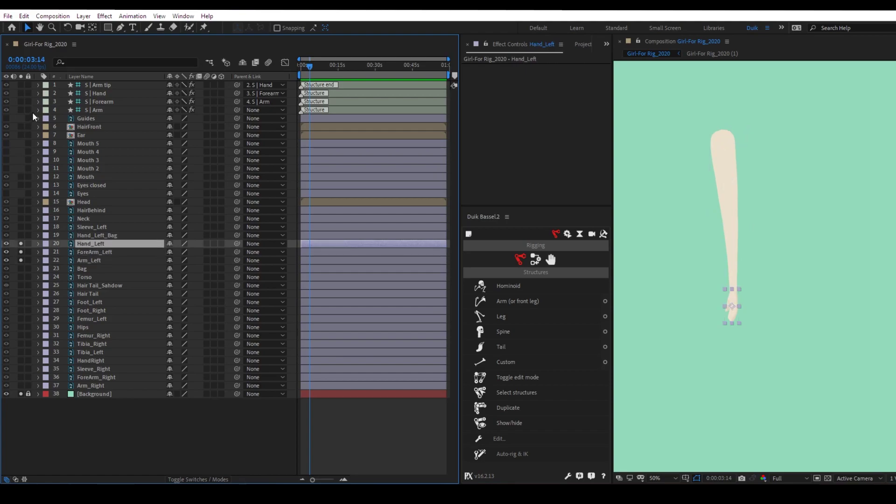
click(20, 85)
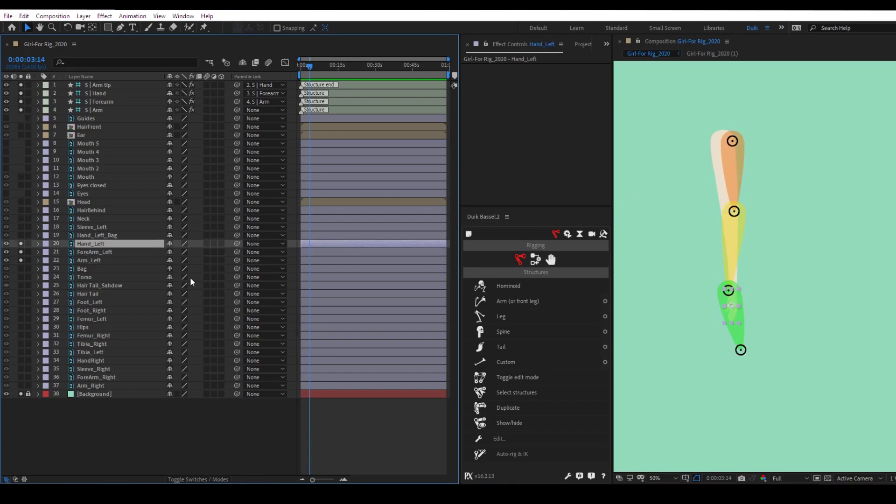
Step: Move the whole arm structure sideways off the artwork to stand beside the left arm, undoing the accidental Arm_Left move
click(737, 150)
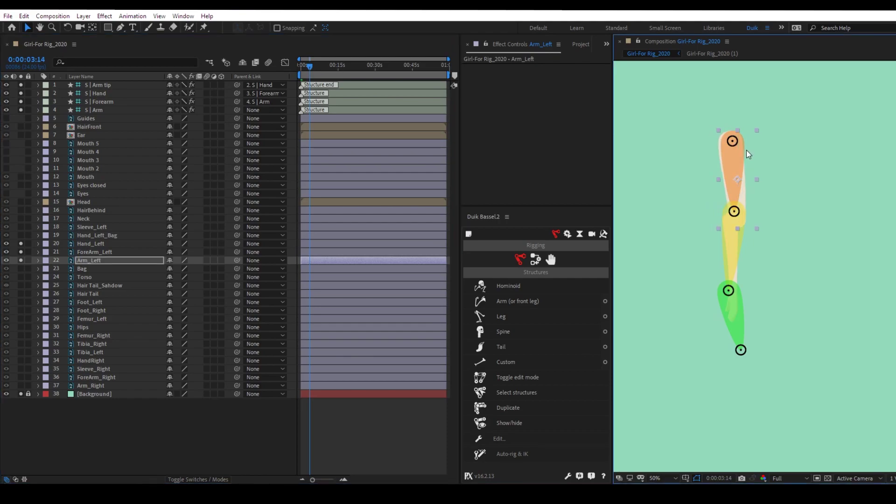
click(107, 109)
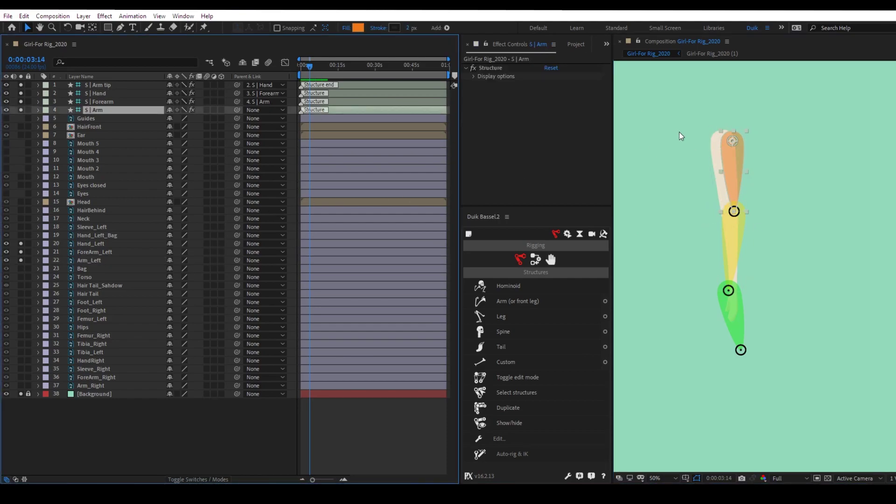
drag(738, 155, 795, 154)
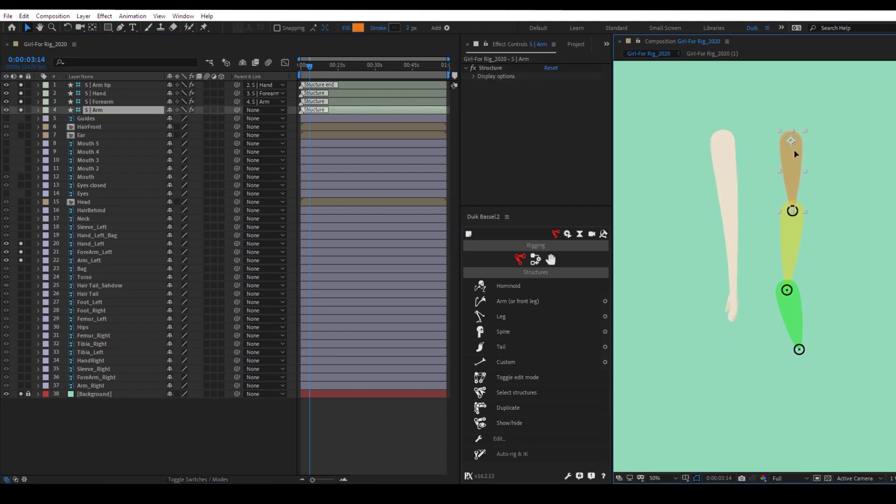
Step: Set the blending mode of the Hand_Left, ForeArm_Left and Arm_Left layers to Multiply
click(89, 260)
shift+click(91, 244)
click(198, 479)
click(175, 242)
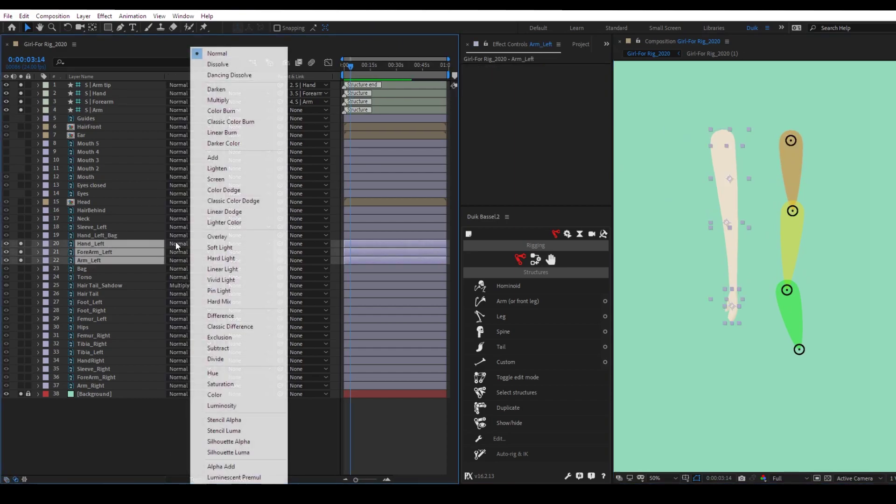
click(239, 99)
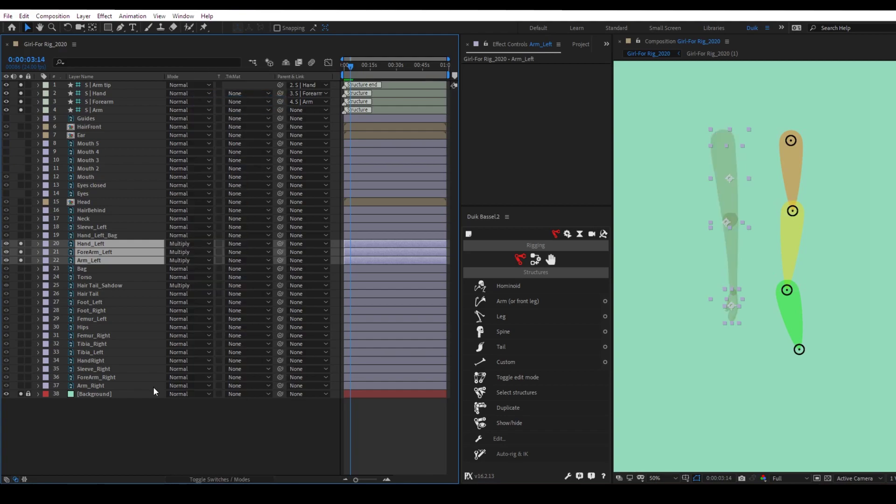
click(130, 429)
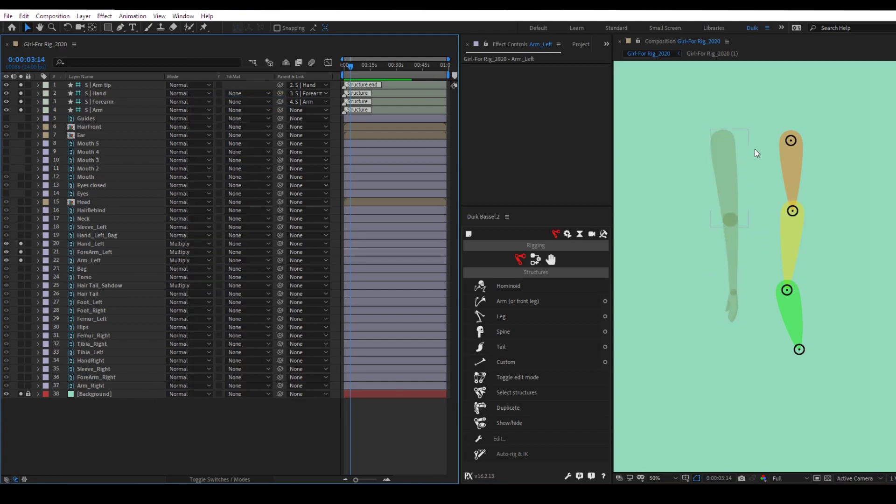
Step: Place the S | Arm structure over the shoulder of the left arm artwork and the S | Forearm joint over the elbow
click(724, 147)
key(period)
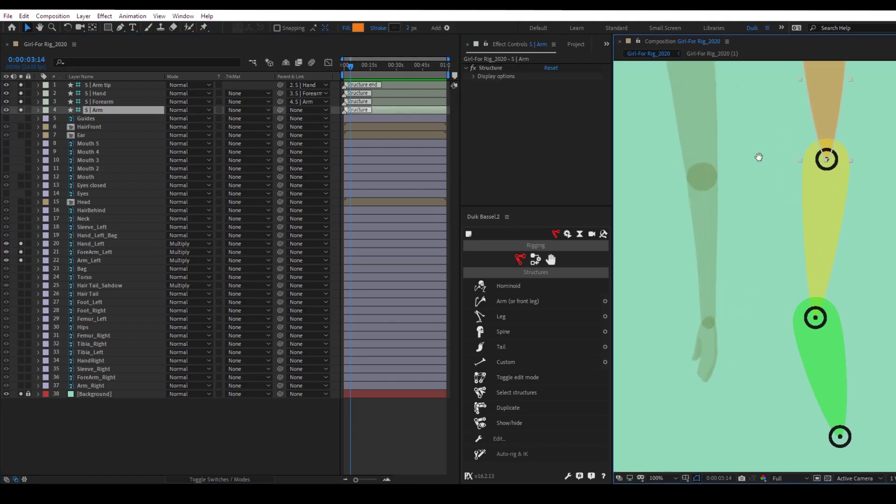
scroll(809, 178, up, 3)
drag(821, 177, 705, 150)
scroll(776, 166, down, 2)
click(704, 173)
key(period)
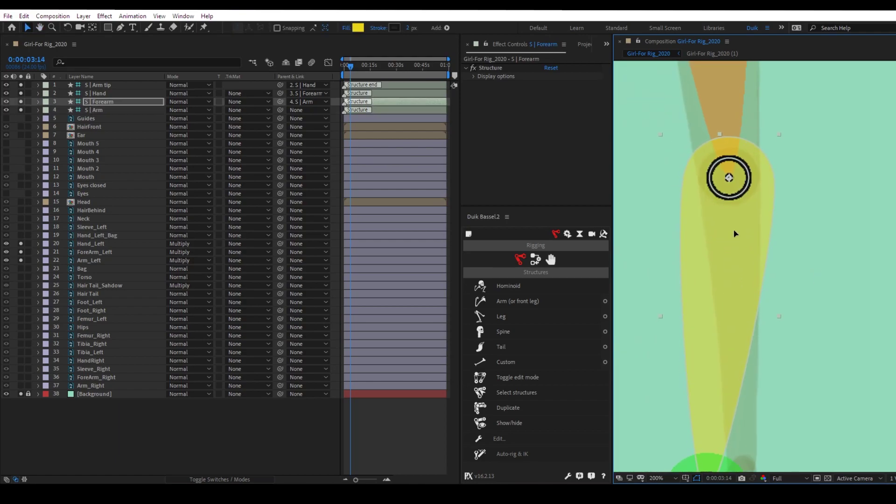
Step: Place the S | Hand joint over the wrist and the S | Arm tip joint at the fingertips
scroll(768, 175, down, 2)
click(713, 314)
key(period)
scroll(711, 364, down, 3)
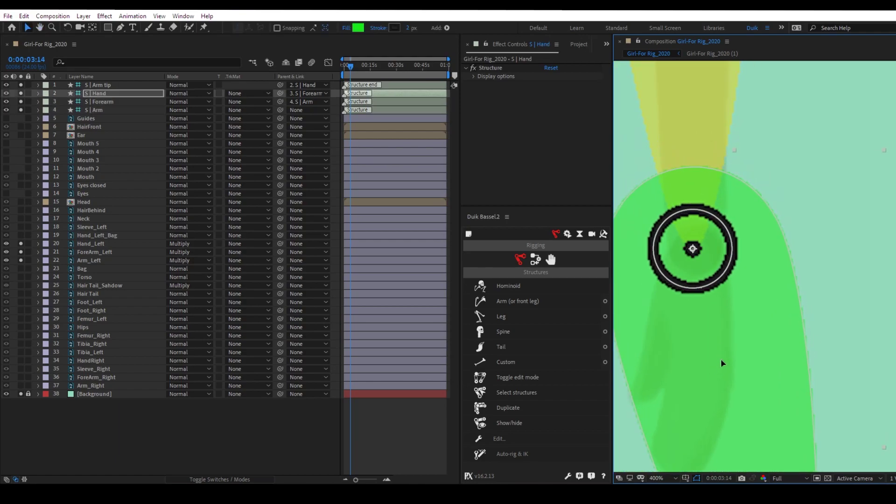
drag(755, 454, 704, 348)
scroll(727, 309, down, 4)
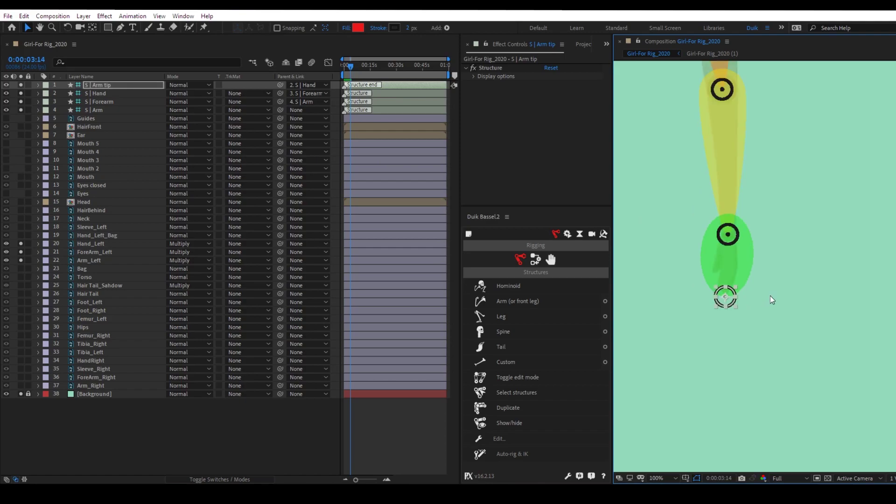
Step: Restore the Hand_Left, ForeArm_Left and Arm_Left layers to the Normal blending mode
click(97, 244)
shift+click(99, 259)
click(186, 243)
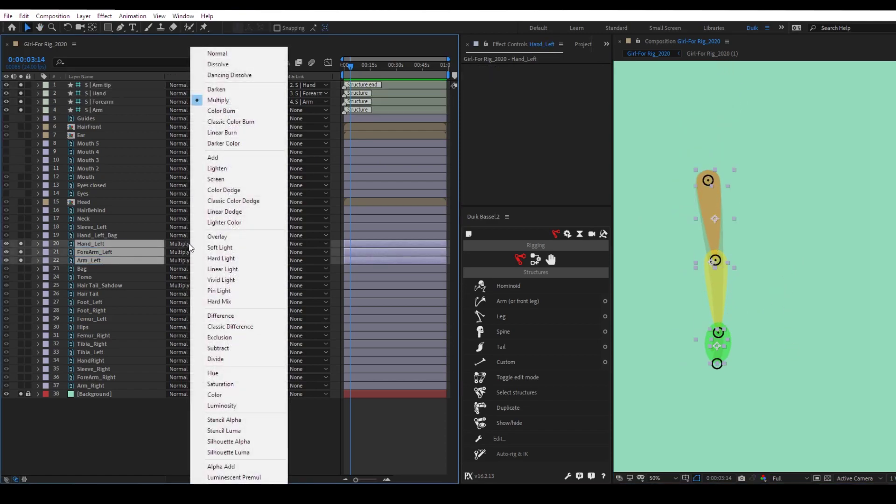
click(243, 54)
click(153, 422)
Step: Parent Arm_Left to S | Arm, ForeArm_Left to S | Forearm, and Hand_Left to S | Hand
click(122, 110)
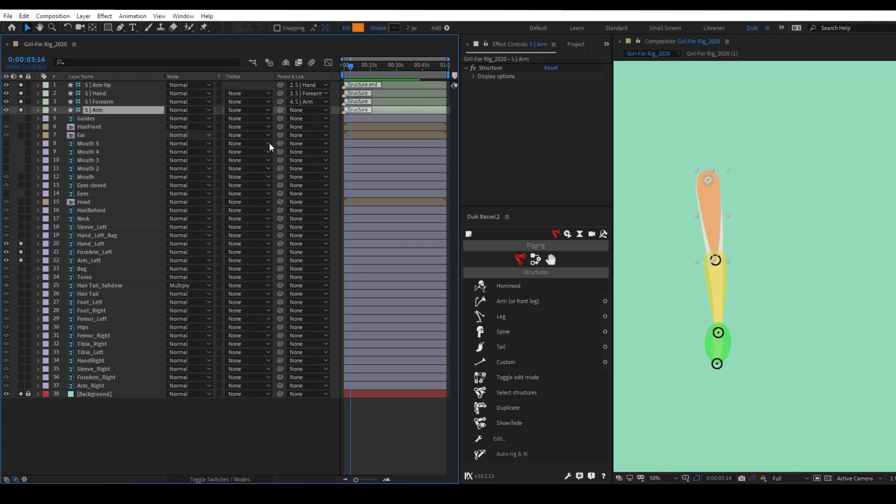
click(764, 288)
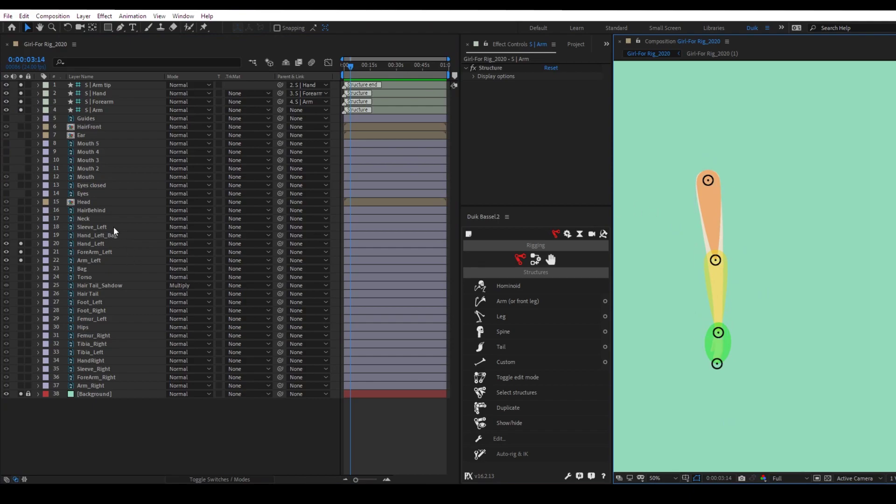
click(93, 244)
click(103, 262)
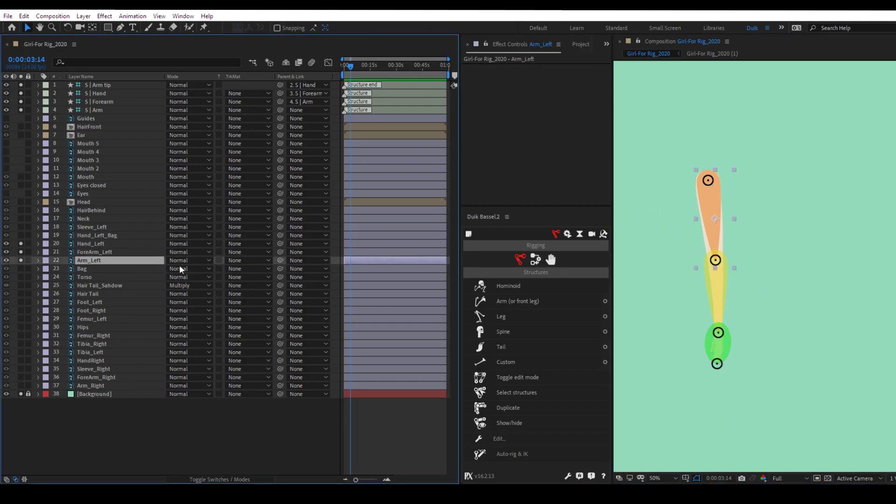
mouse_move(280, 261)
mouse_down()
mouse_move(151, 213)
mouse_move(116, 108)
mouse_up()
click(112, 253)
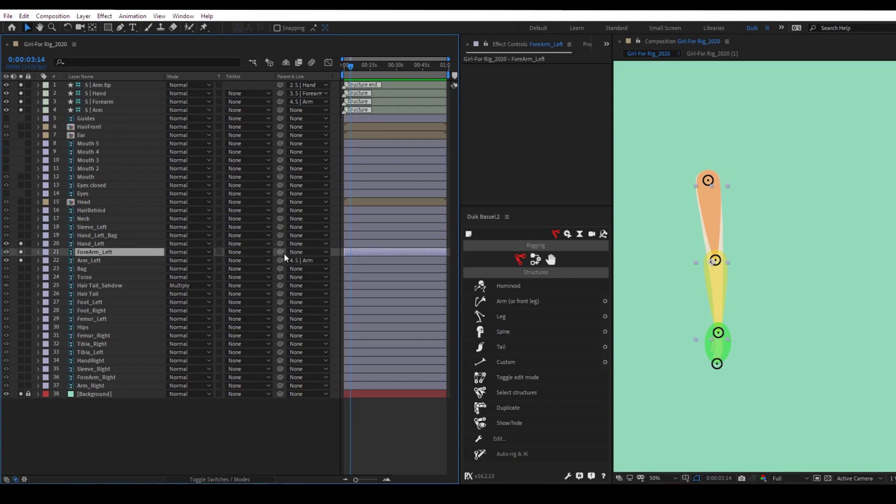
drag(280, 252, 119, 100)
click(86, 243)
drag(281, 244, 102, 94)
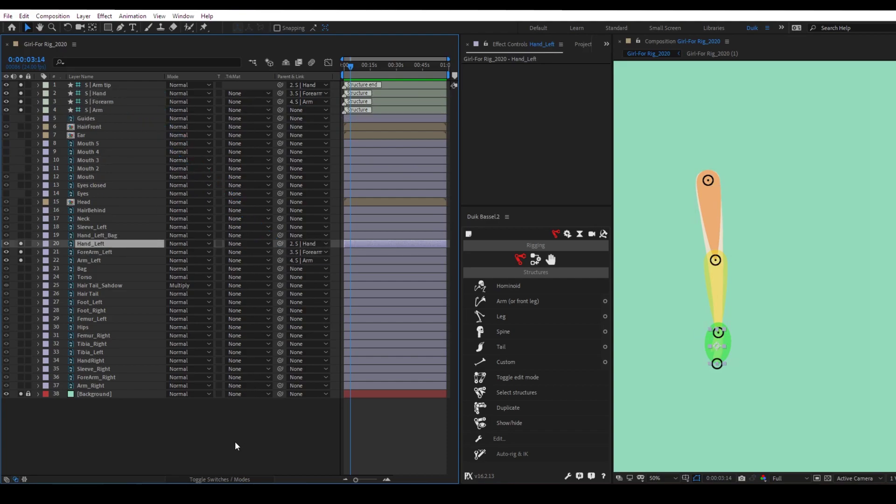
Step: Apply Duik's Auto-rig & IK to the S | Arm tip, S | Hand, S | Forearm and S | Arm structures
click(99, 85)
shift+click(103, 111)
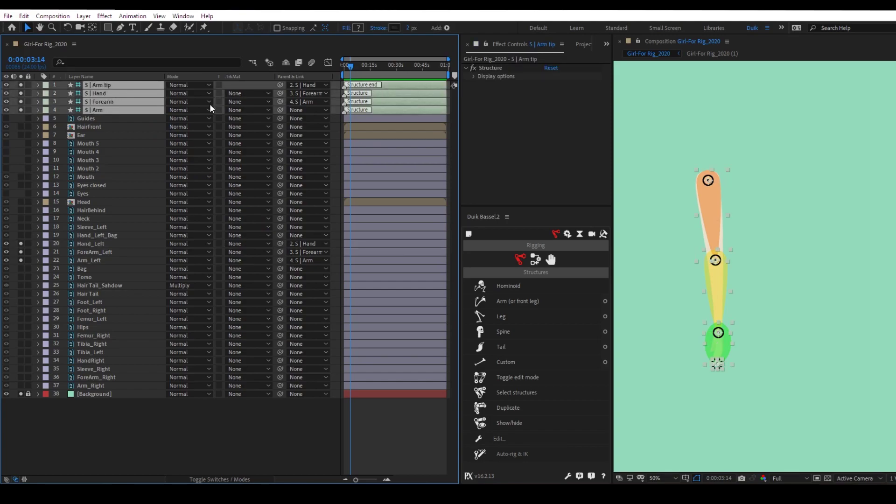
click(536, 260)
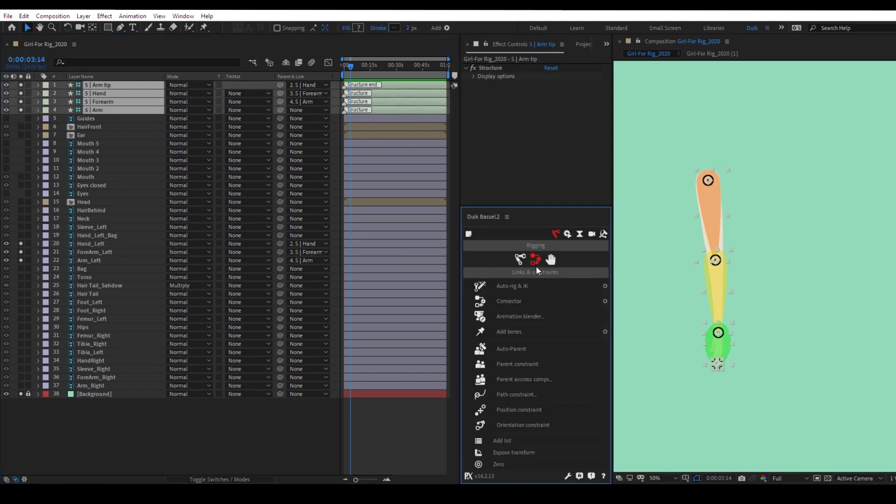
click(511, 287)
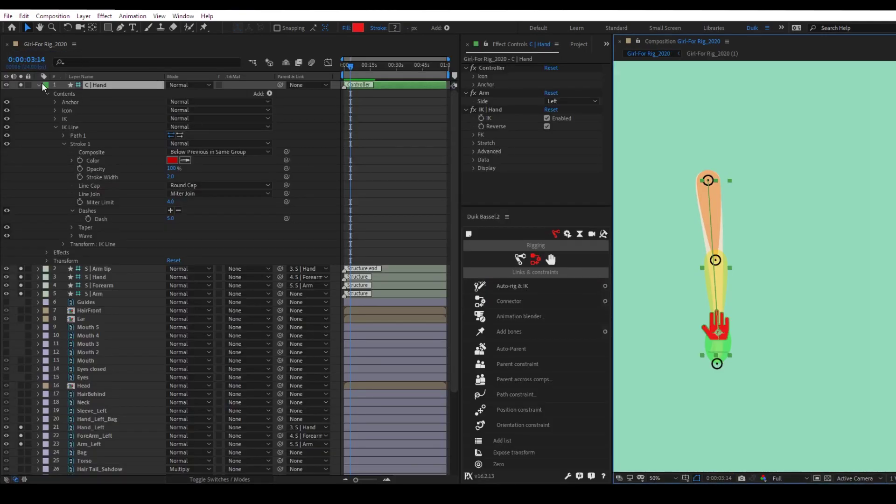
Step: Collapse the C | Hand controller's properties and hide the four arm structure layers
click(38, 85)
key(u)
key(u)
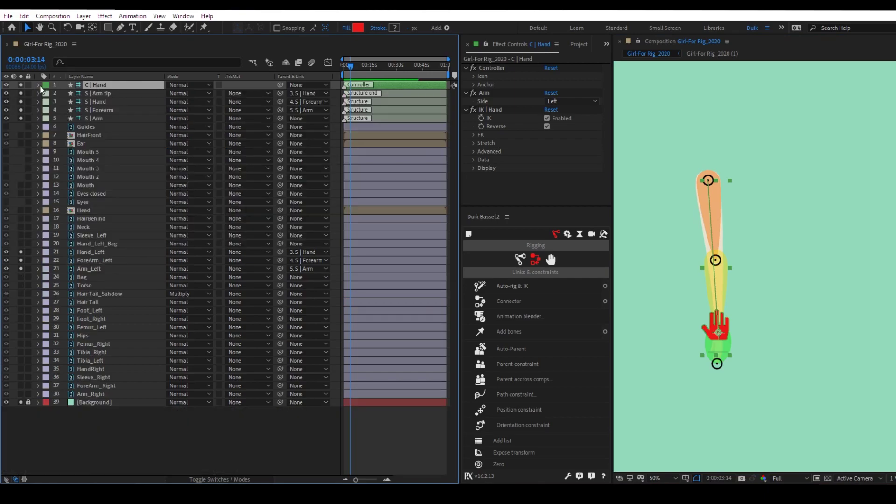
click(39, 84)
drag(6, 93, 9, 122)
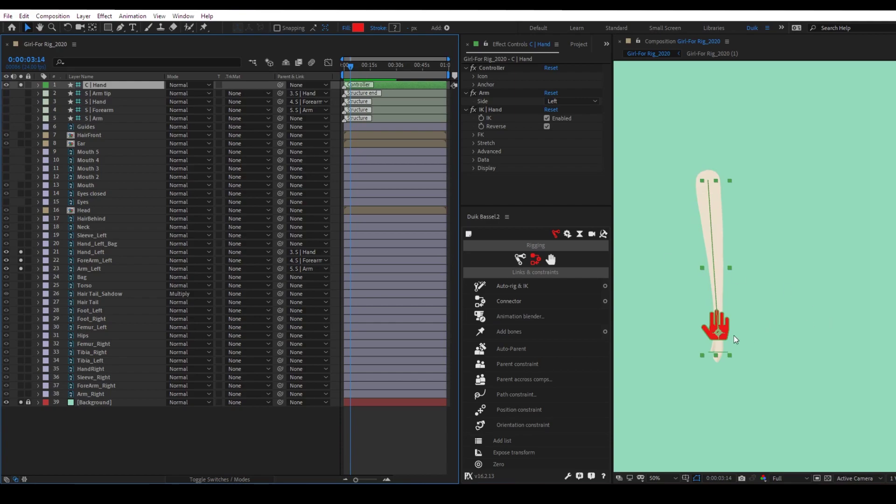
Step: Test the arm rig by moving and rotating the C | Hand controller, bending the elbow and pulling the hand beyond the arm's reach
drag(719, 334, 665, 270)
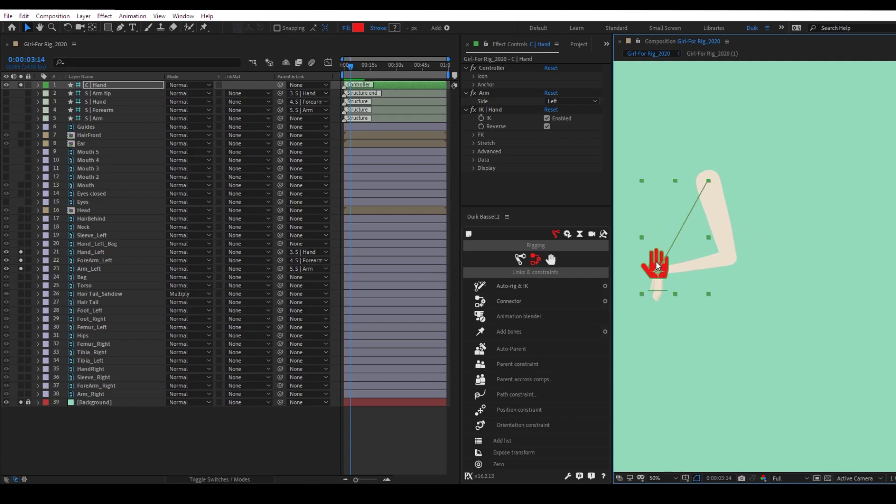
key(w)
drag(663, 262, 663, 260)
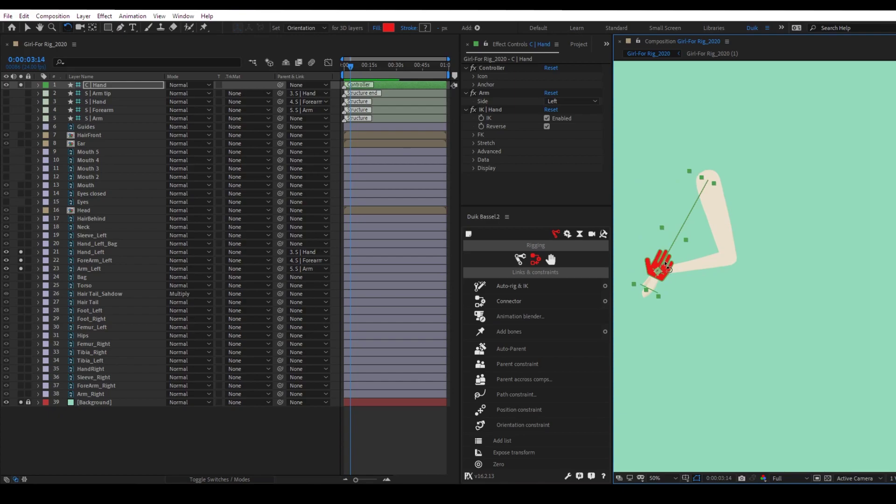
key(v)
drag(665, 260, 836, 400)
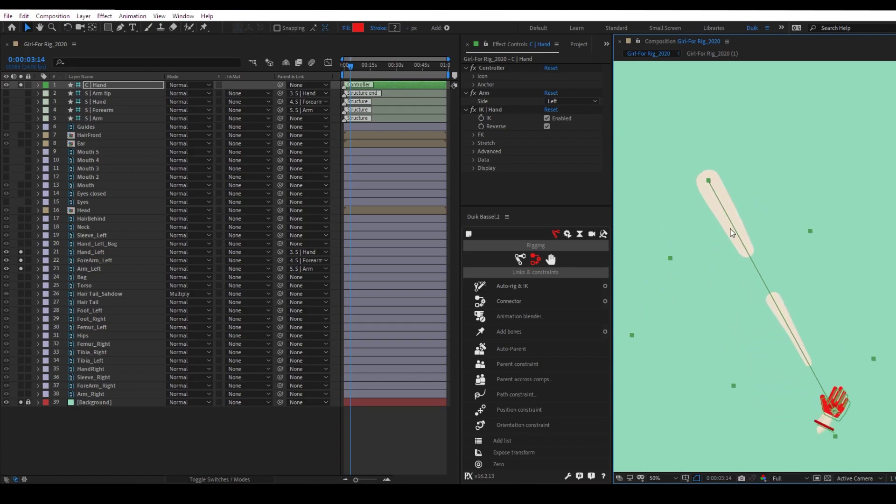
drag(844, 420, 768, 356)
key(w)
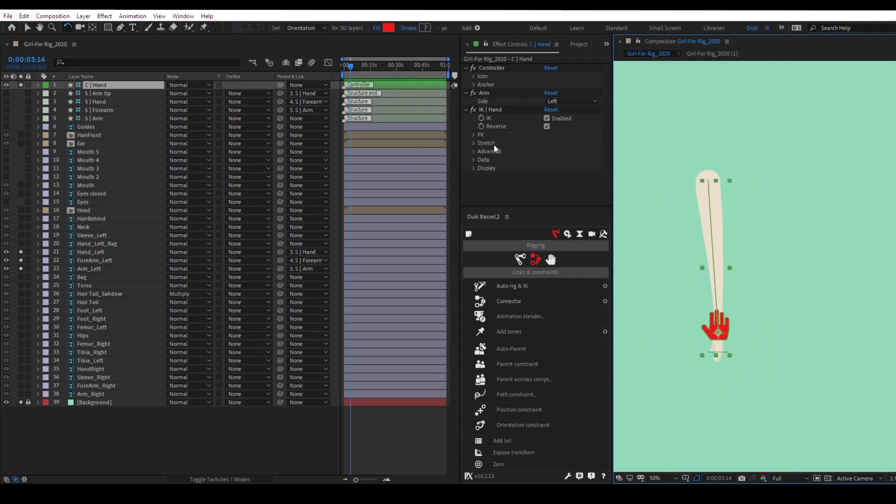
Step: Try moving the C | Hand controller with Auto-Stretch disabled, and remove the controller from the composition
click(473, 142)
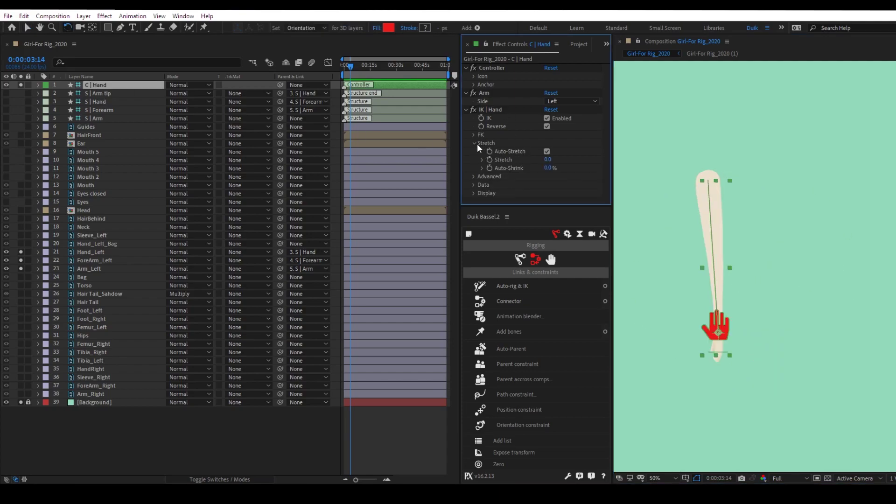
click(547, 153)
key(v)
click(761, 368)
drag(721, 337, 761, 366)
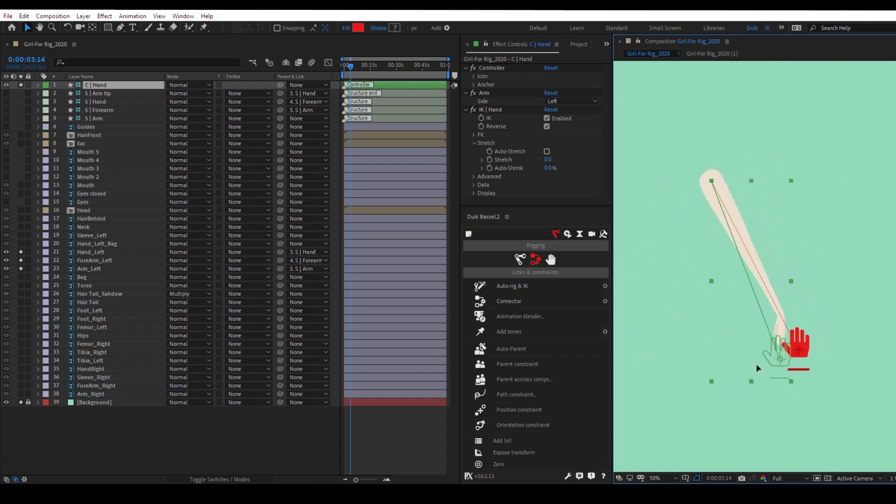
key(Delete)
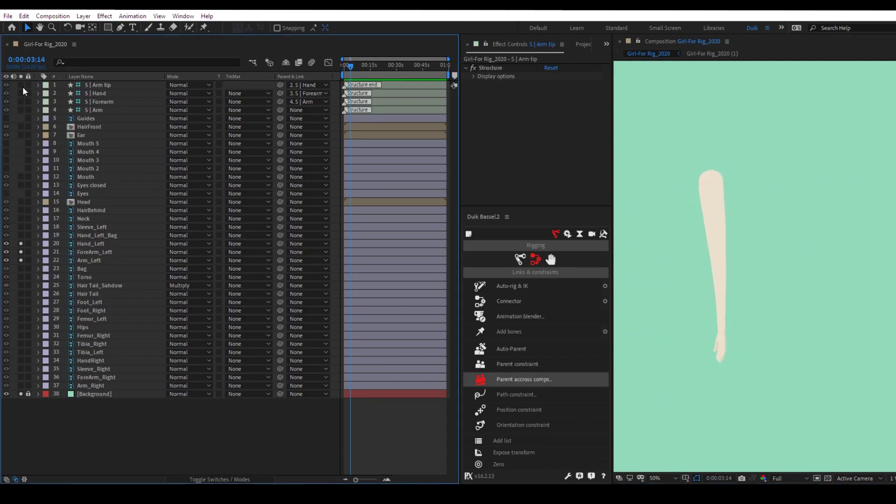
Step: Pre-compose the Hand_Left, ForeArm_Left and Arm_Left layers together
click(105, 259)
shift+click(103, 245)
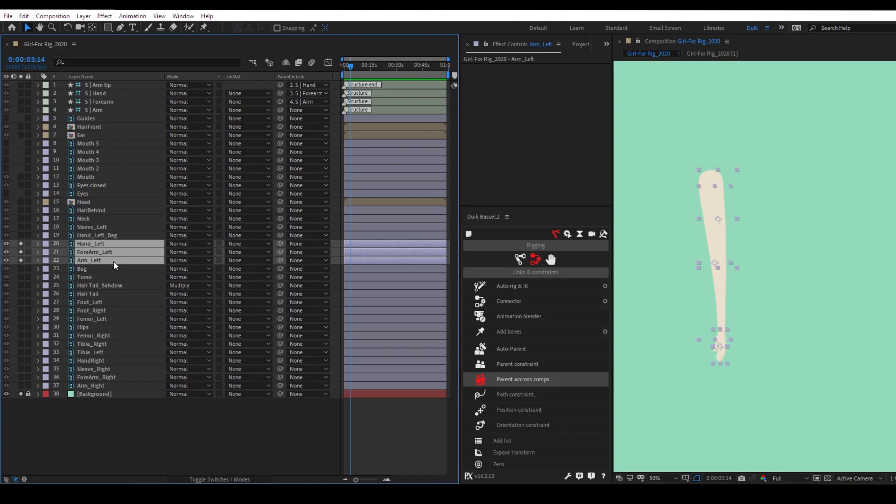
key(ctrl+shift+c)
click(495, 324)
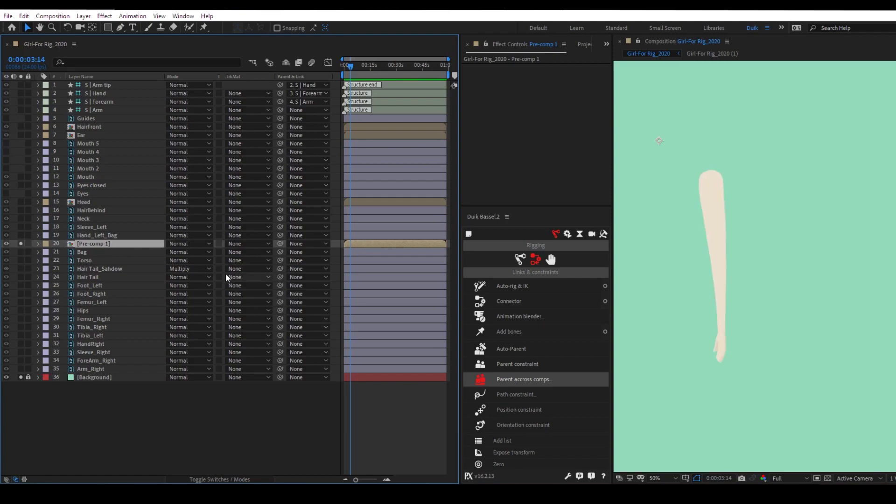
Step: Add puppet pins at the shoulder, elbow, wrist and fingertips of the pre-composed arm, and expand the mesh's Deform pins
click(203, 27)
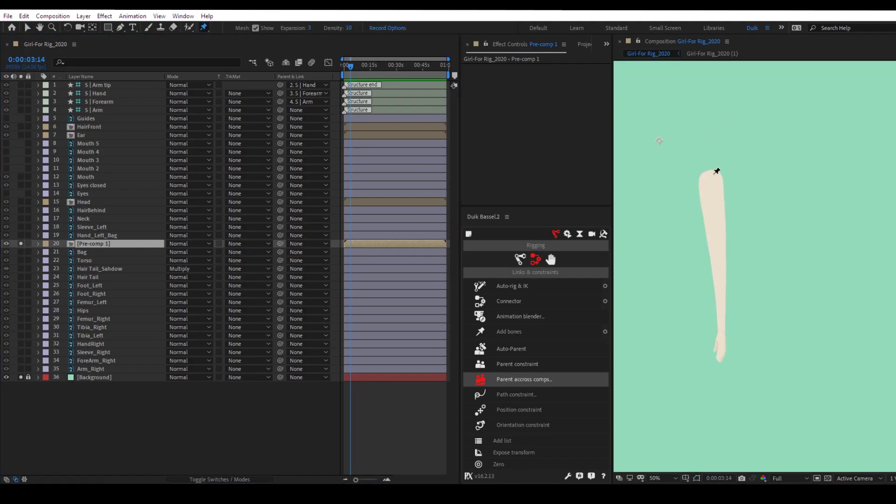
click(710, 177)
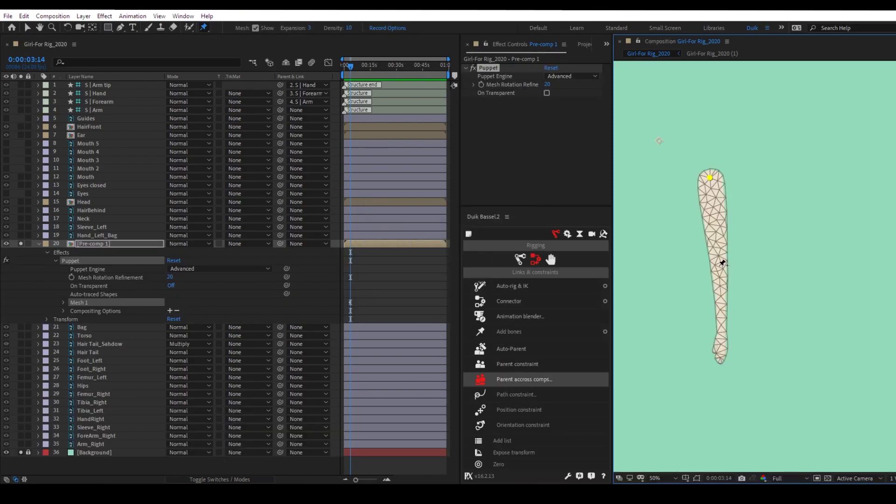
click(64, 302)
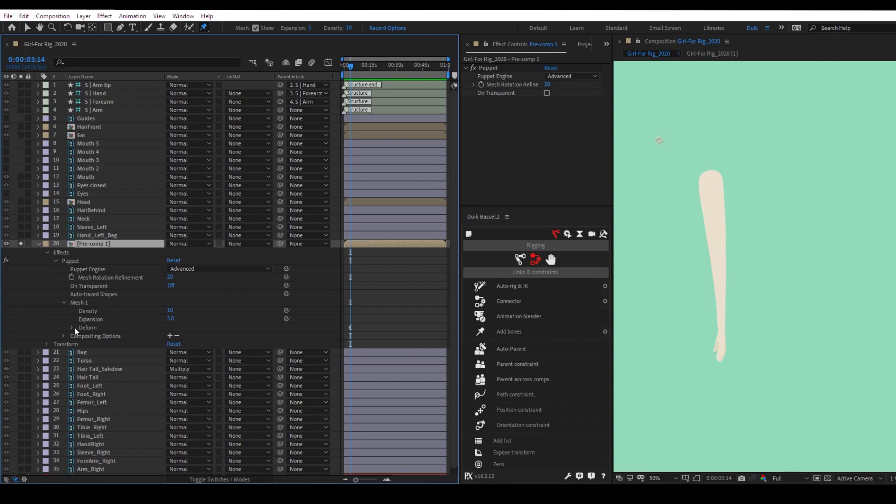
click(71, 327)
click(103, 337)
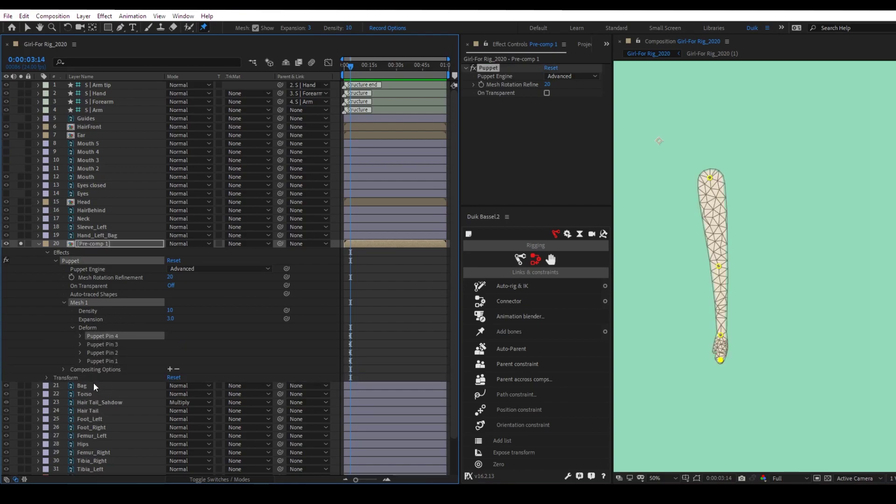
Step: Rename the puppet pins at the shoulder and elbow of the pre-composed arm as Shoulder and elbow
click(102, 361)
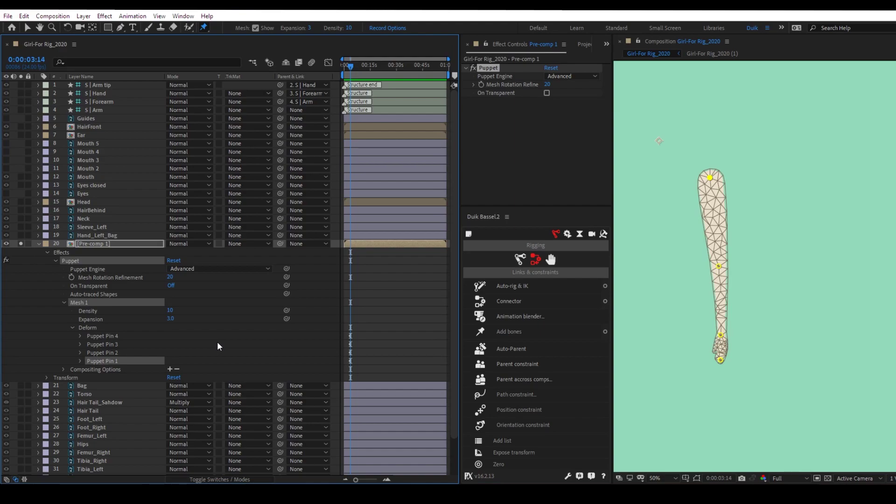
key(Return)
text(Shoul)
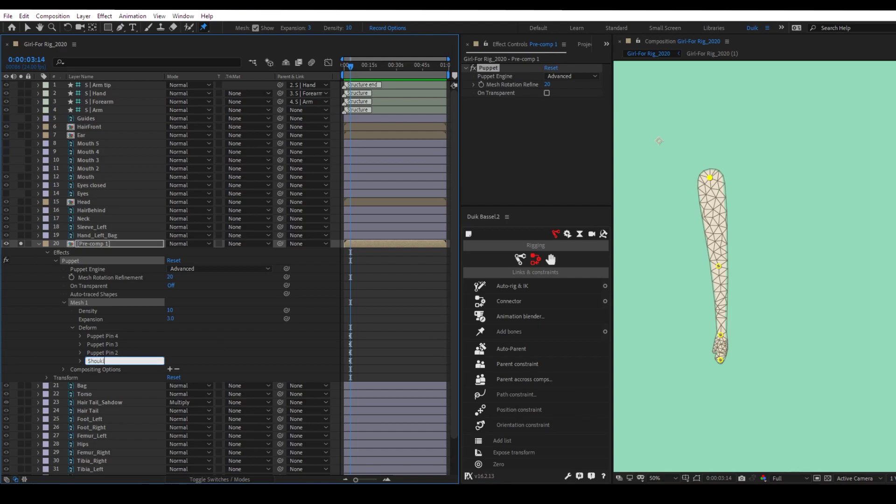
text(der)
click(105, 354)
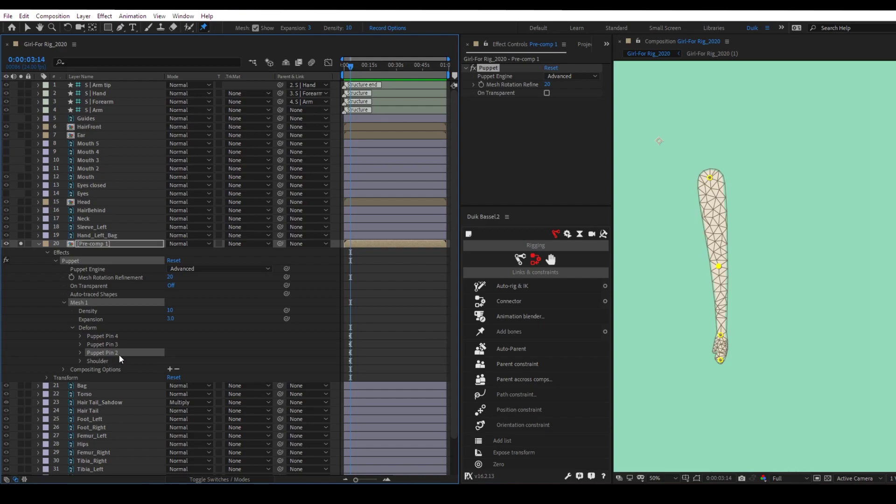
key(Return)
text(elbow)
key(Return)
Step: Rename the puppet pins at the wrist and fingertips as Wrist and Arm_Tip
click(115, 344)
key(Return)
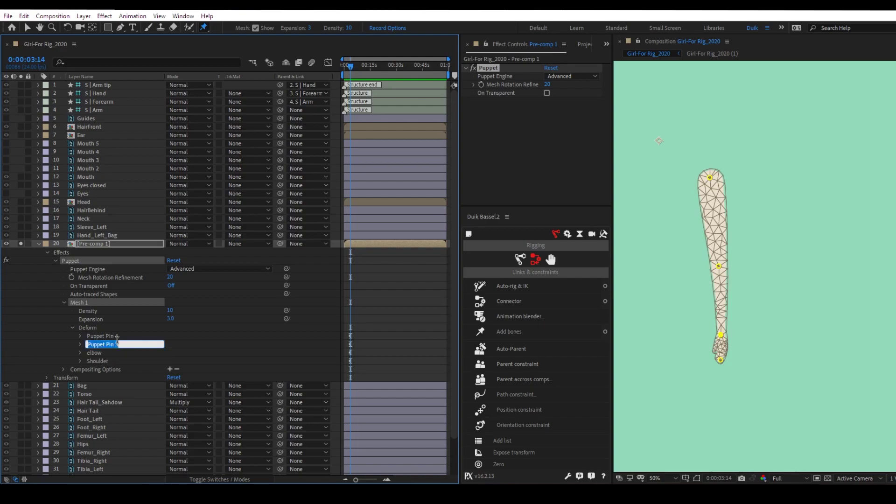
text(Wrist)
key(Return)
click(115, 336)
key(Return)
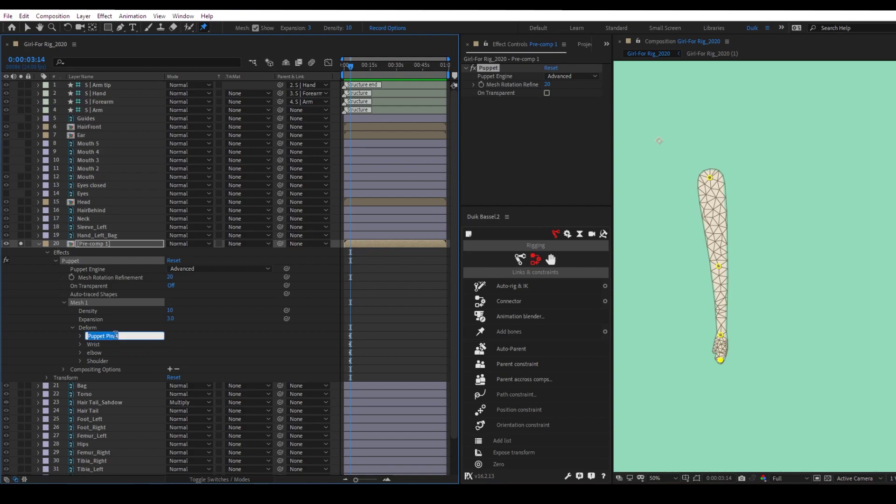
text(Tip)
key(Home)
text(Arm_)
key(Return)
Step: Switch the Puppet Engine of the pre-composed arm to Legacy and dismiss the warning
click(186, 269)
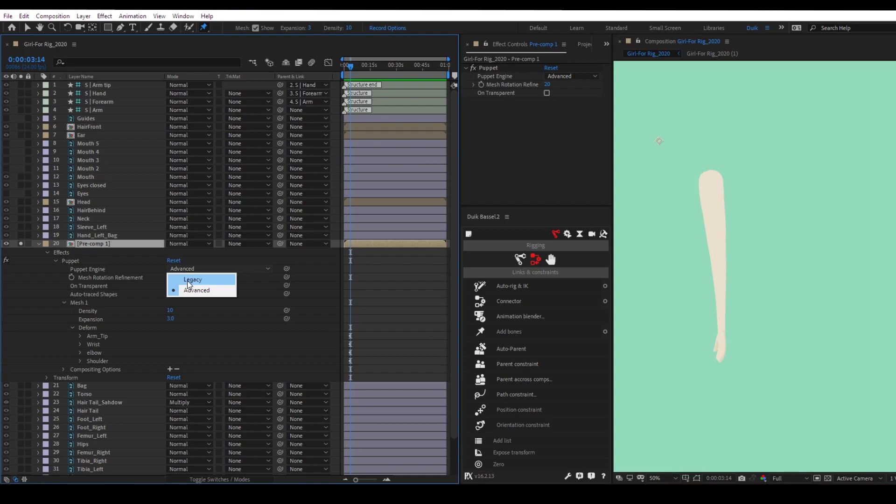
click(189, 281)
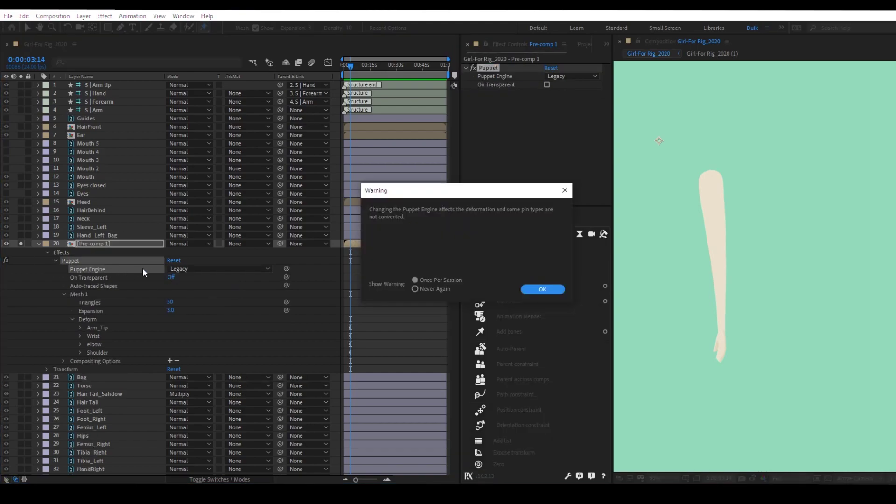
click(550, 291)
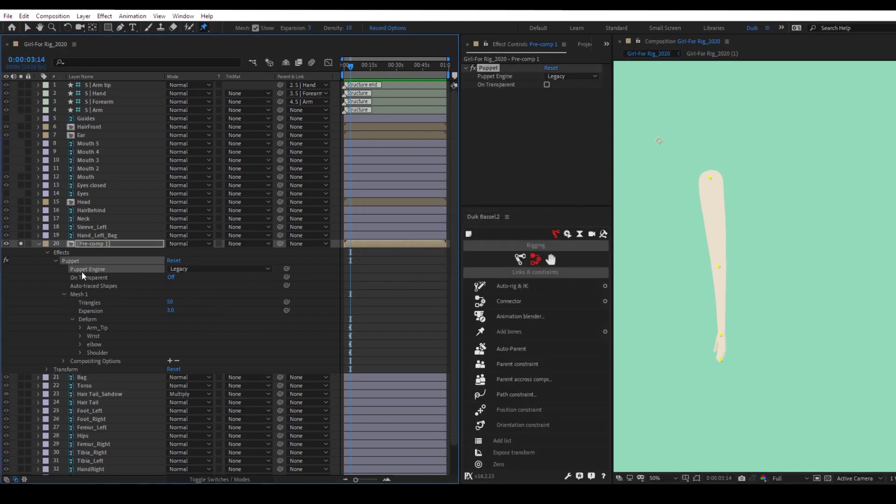
click(154, 289)
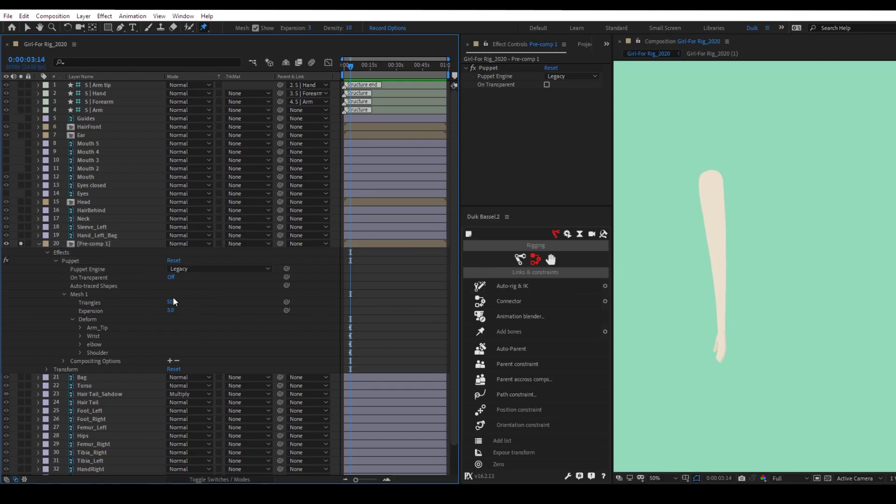
Step: Try different triangle counts for Mesh 1 of the arm and set Triangles to 1500
click(171, 303)
text(430)
key(Return)
drag(192, 301, 213, 311)
click(107, 294)
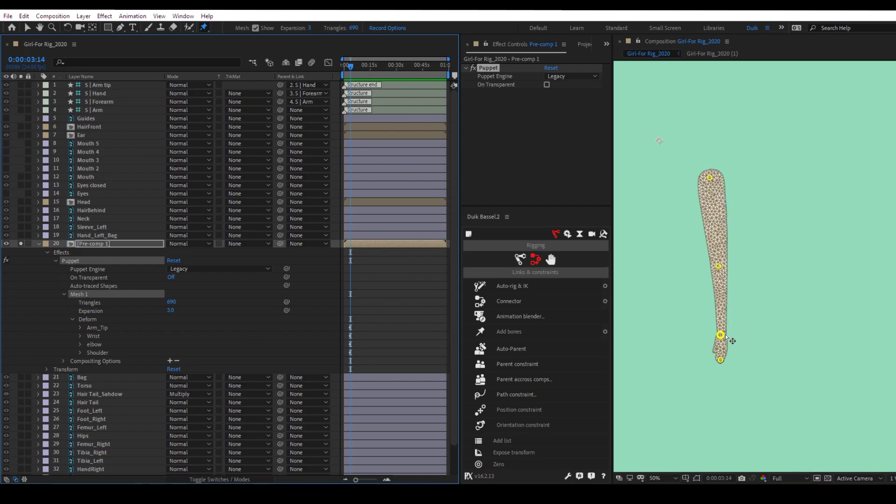
drag(173, 305, 153, 302)
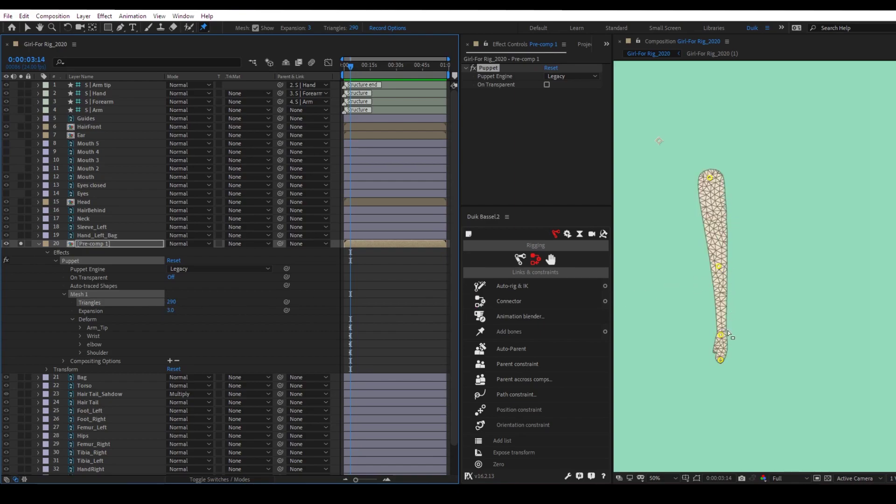
drag(169, 302, 175, 303)
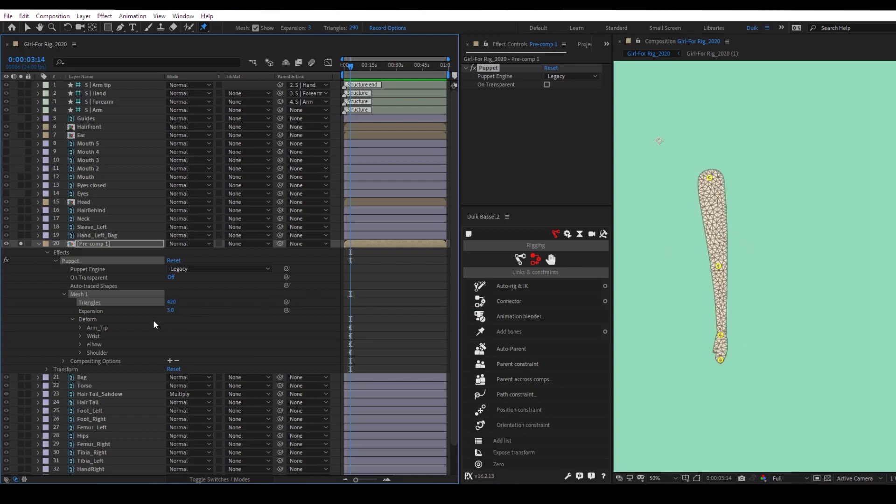
drag(169, 303, 190, 304)
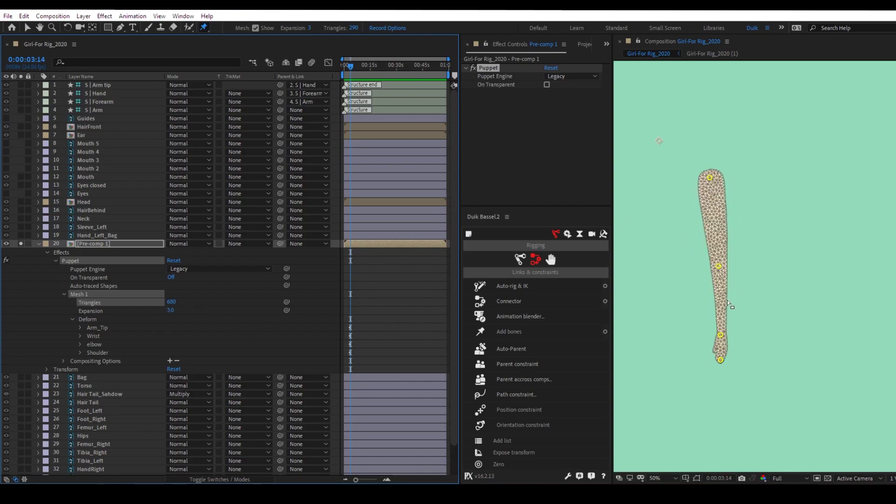
drag(170, 303, 248, 304)
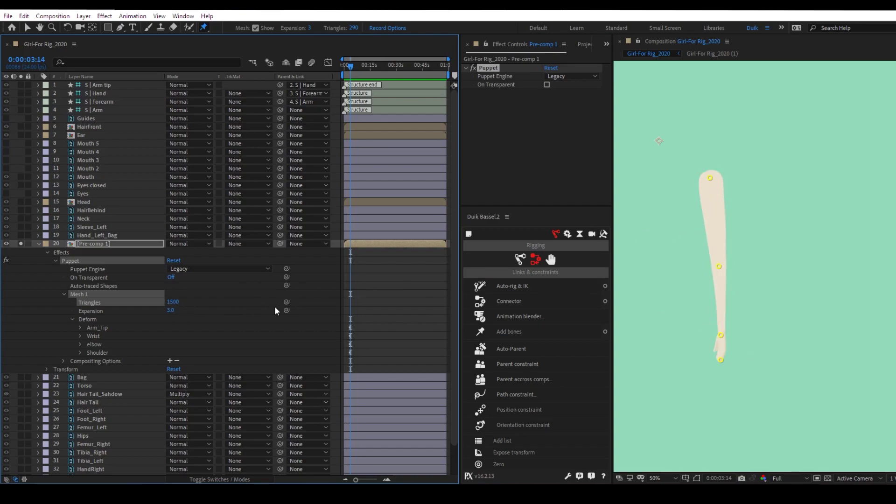
Step: Add Duik bones to the four pins from Arm_Tip to Shoulder
click(100, 327)
shift+click(105, 352)
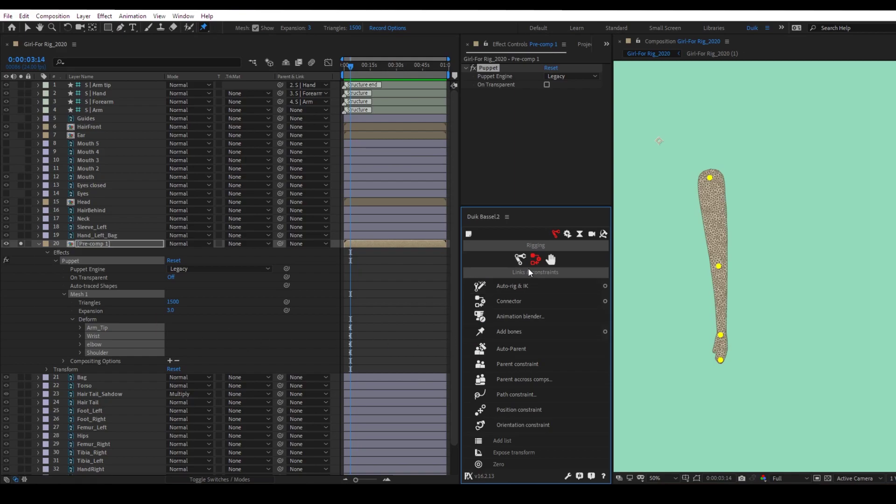
click(512, 332)
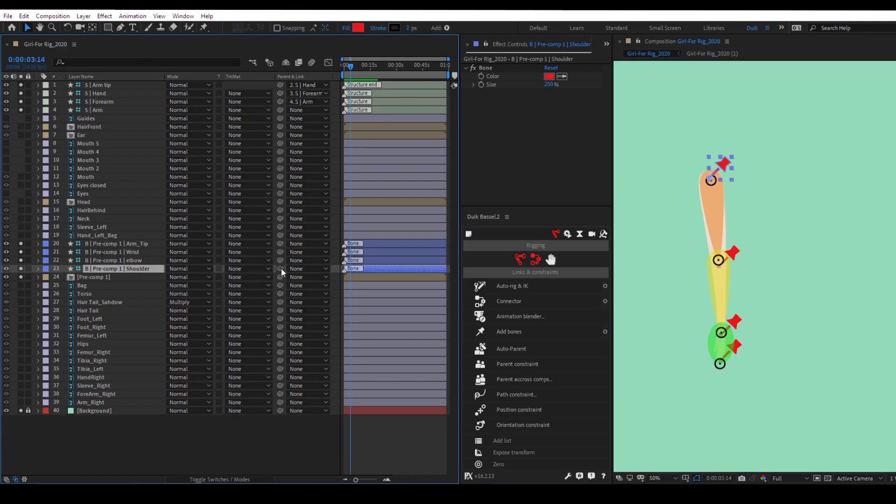
Step: Parent the Shoulder, elbow, Wrist and Arm_Tip bones to S | Arm, S | Forearm, S | Hand and S | Arm tip respectively
drag(280, 269, 103, 110)
click(141, 260)
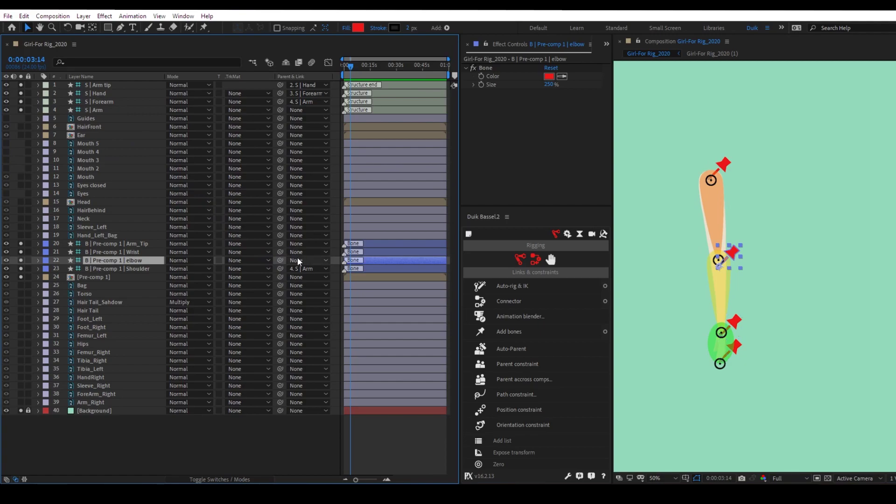
drag(280, 260, 99, 104)
click(128, 252)
drag(280, 252, 99, 93)
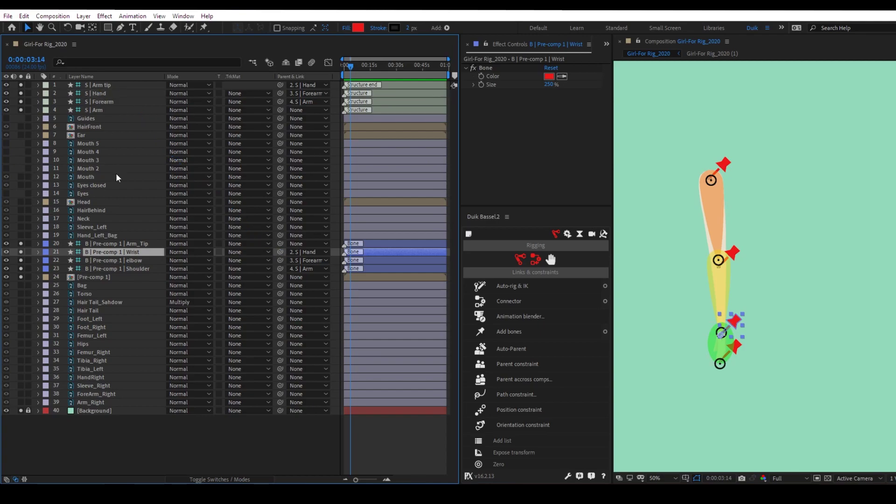
click(138, 244)
drag(280, 243, 111, 85)
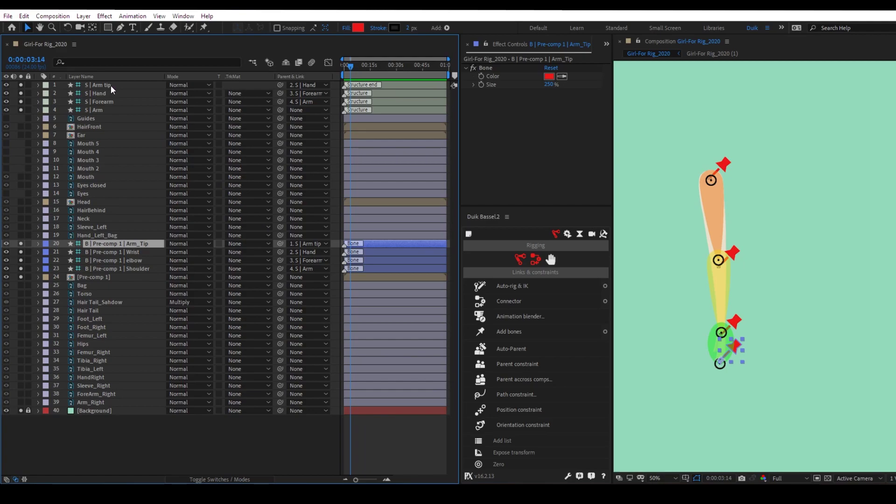
Step: Apply Auto-rig & IK to the four arm structures from S | Arm to S | Arm tip
click(103, 111)
shift+click(103, 84)
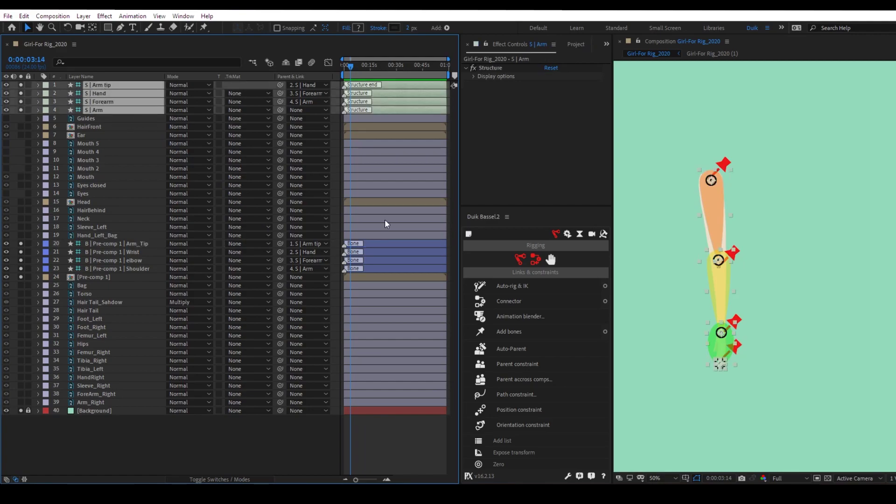
click(516, 287)
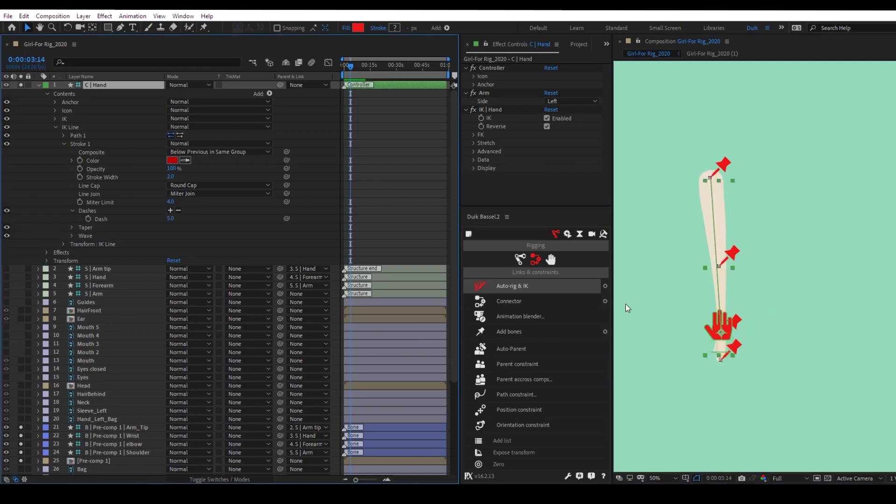
Step: Hide the four Pre-comp 1 bone layers
scroll(94, 322, down, 3)
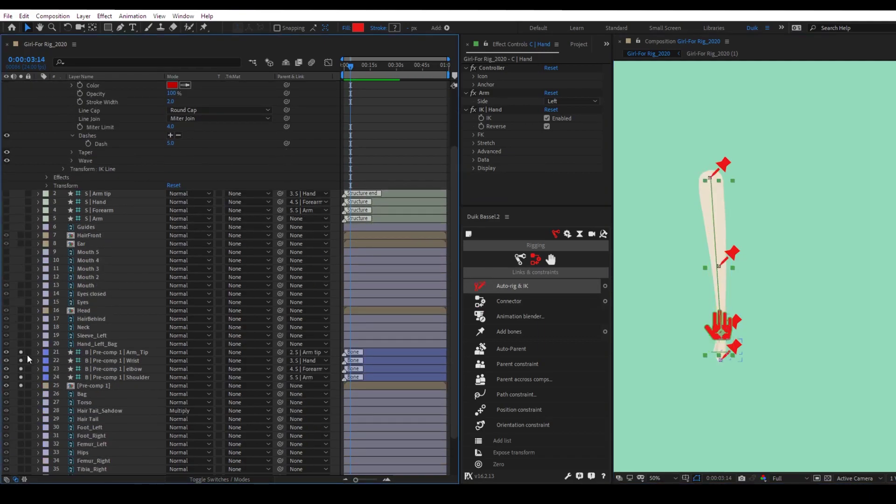
drag(6, 376, 7, 352)
scroll(166, 265, up, 3)
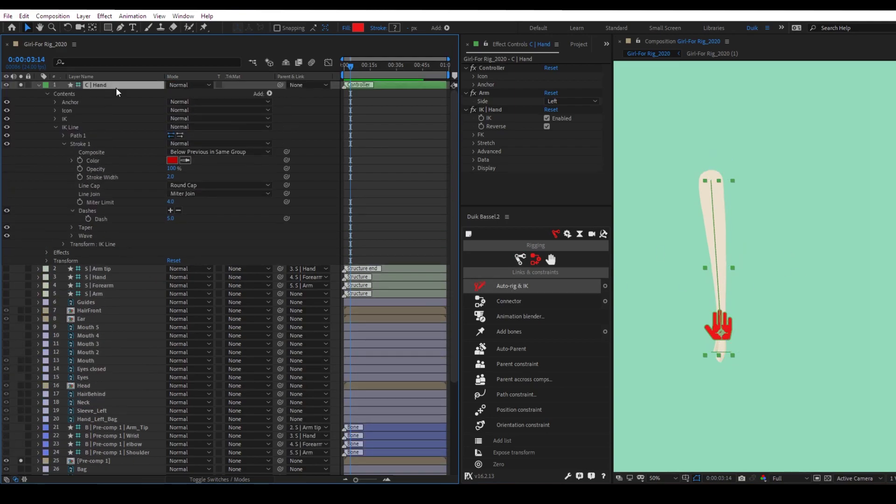
Step: Set the C | Hand controller's icon size to 100% and its icon position to 139.0, 0.0
click(331, 119)
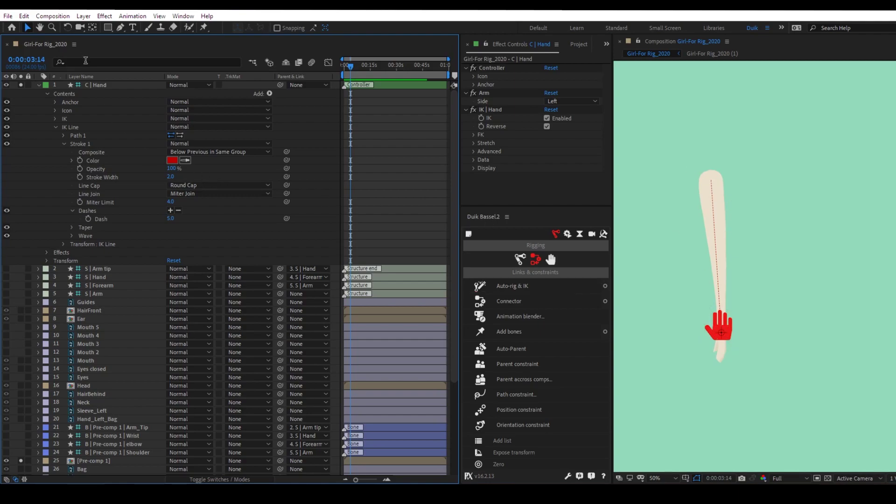
click(98, 85)
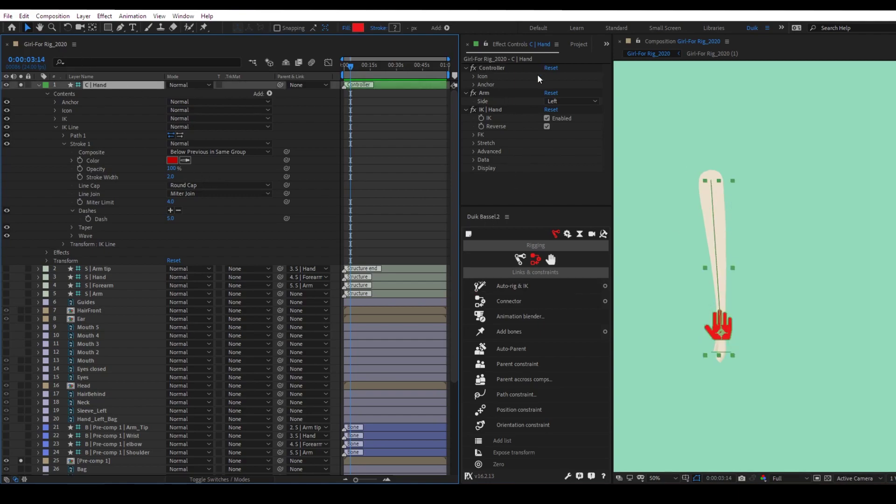
click(474, 76)
drag(549, 101, 632, 99)
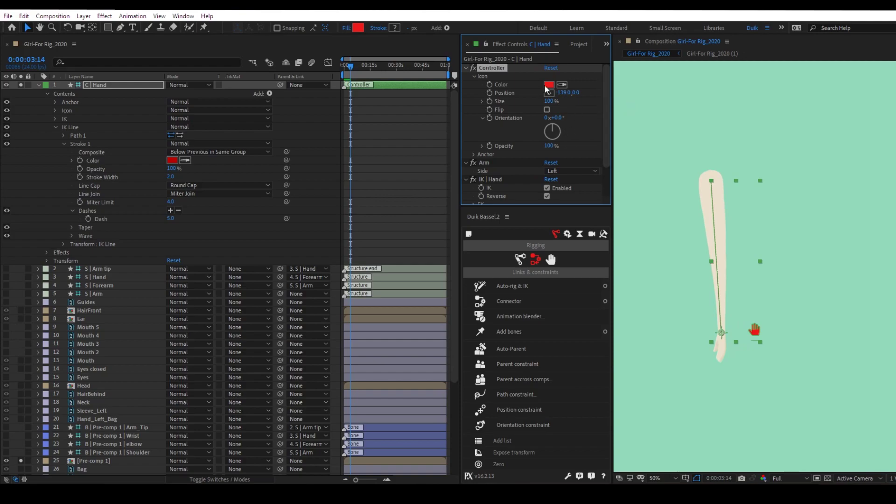
click(474, 76)
Step: Disable Draw guides in the display options of the C | Hand controller's IK effect
click(474, 168)
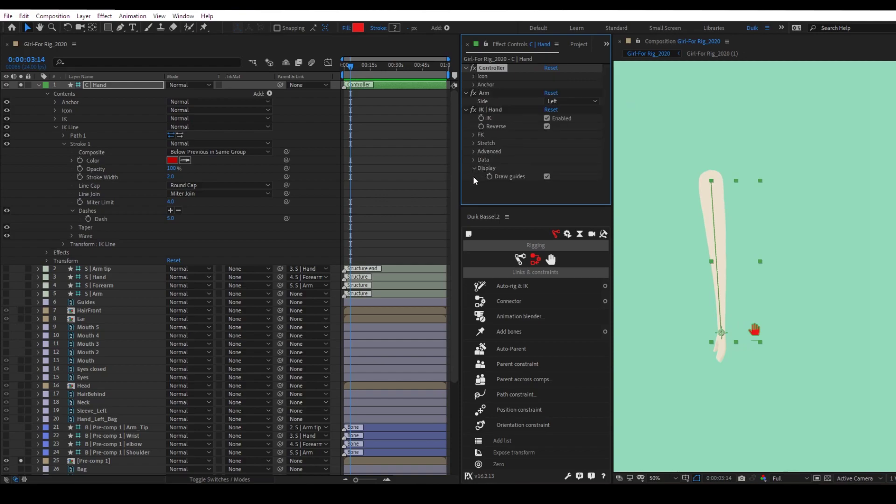
click(547, 178)
click(528, 189)
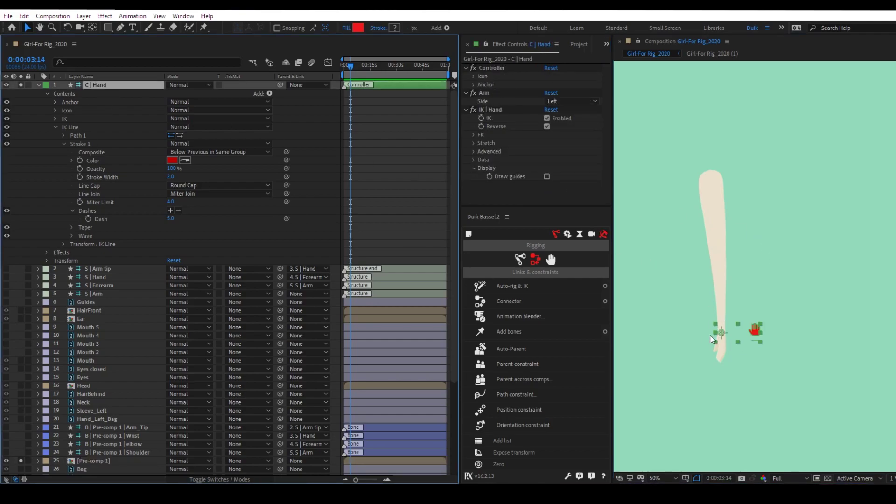
Step: Test the puppet arm's bending by moving the C | Hand controller to several positions
drag(760, 332, 700, 289)
drag(726, 327, 691, 253)
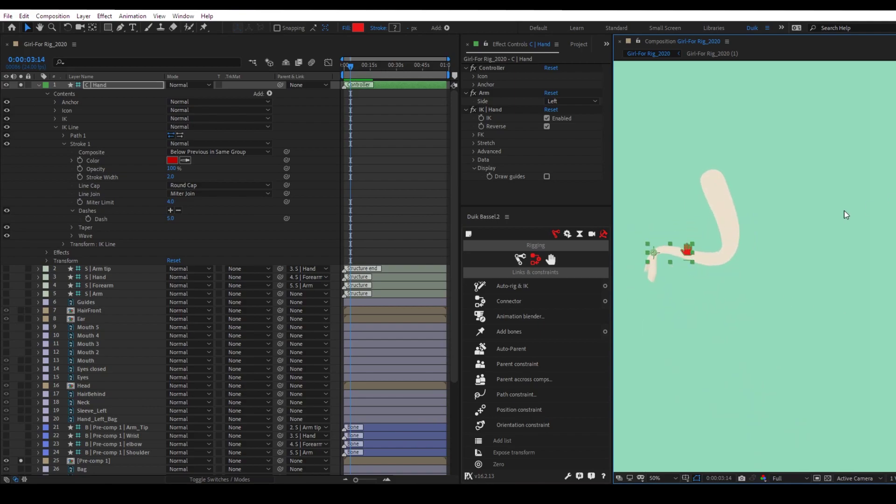
drag(688, 256, 707, 314)
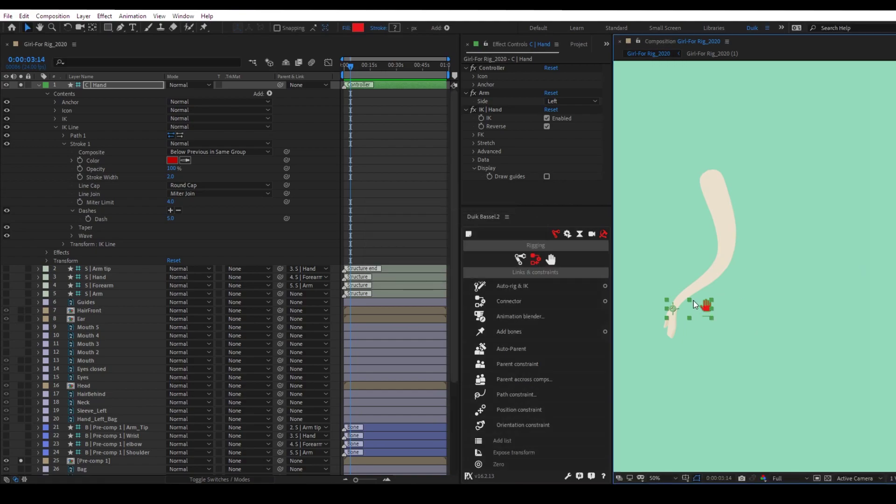
drag(707, 311, 703, 256)
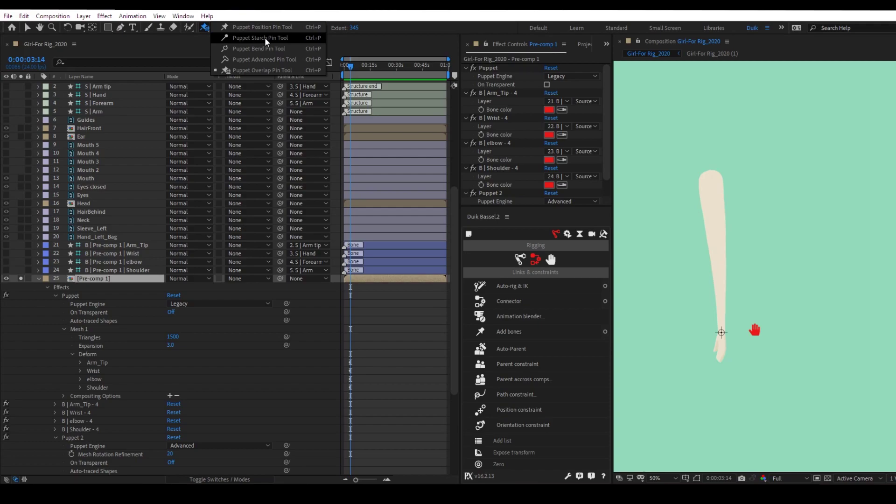
Step: Activate the Puppet Starch Pin tool, delete the Puppet 2 effect from Pre-comp 1 and select its original Puppet effect
click(240, 38)
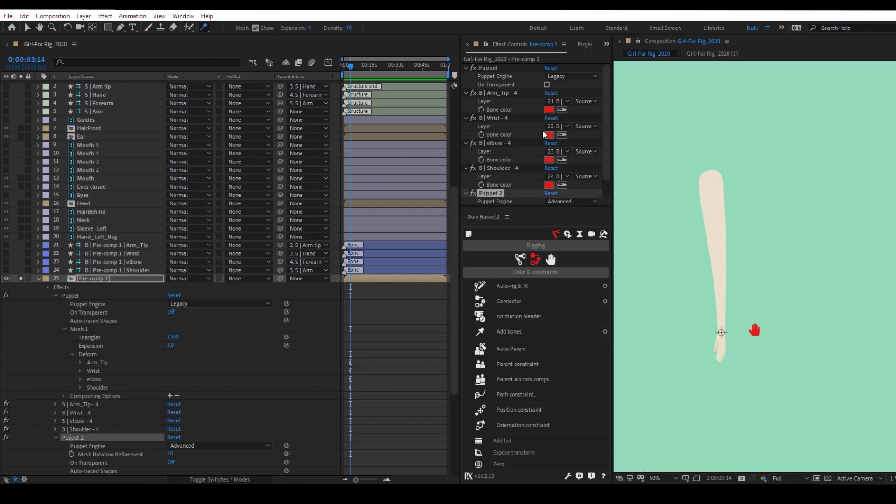
key(Delete)
scroll(77, 238, down, 3)
click(82, 223)
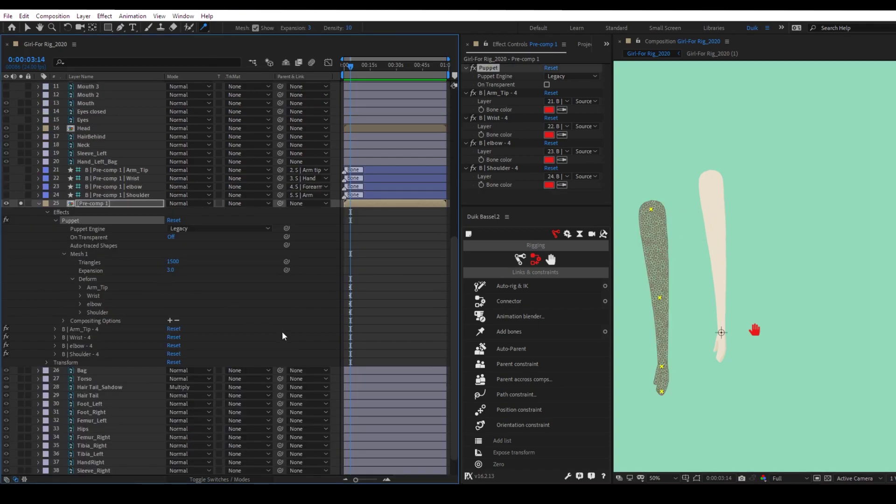
click(541, 299)
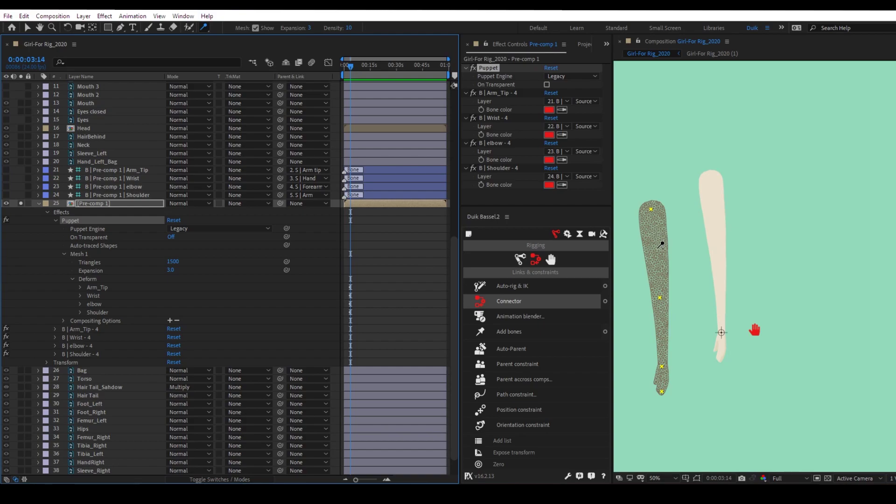
Step: Place a starch pin on the upper arm of the puppet mesh and set its Extent to 163
click(654, 248)
drag(655, 249, 654, 224)
click(73, 320)
click(81, 329)
drag(173, 353, 262, 372)
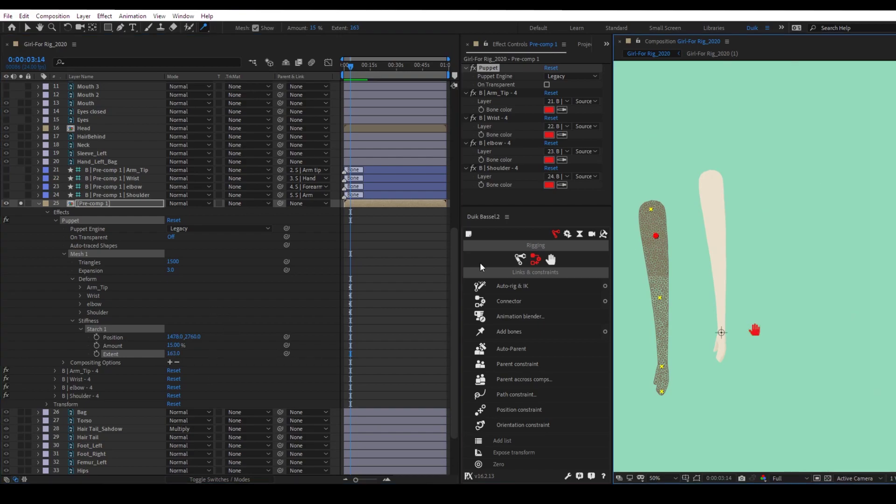
Step: Set the upper-arm starch pin's Amount to 46% and Extent to 216, and nudge the pin slightly down the arm
drag(171, 345, 462, 337)
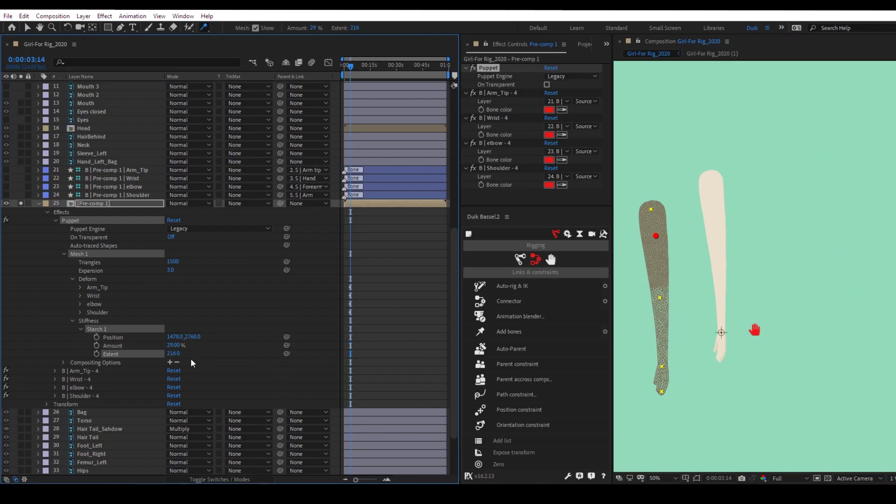
drag(174, 345, 197, 292)
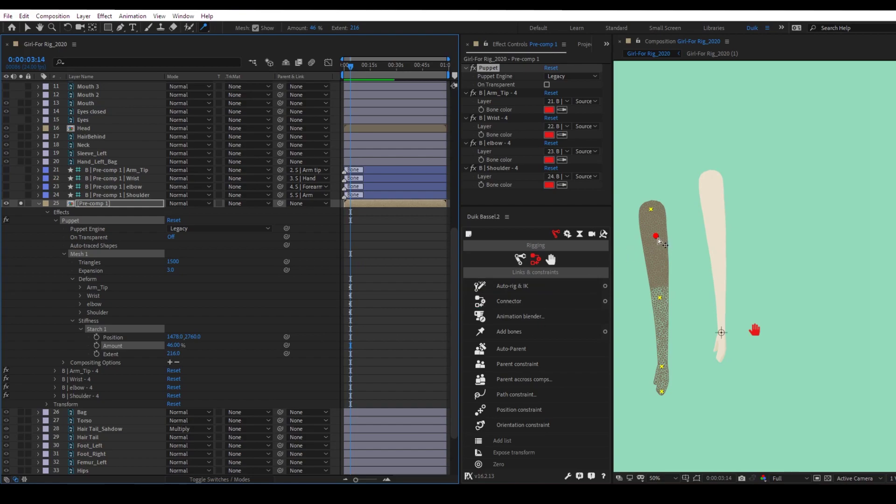
drag(658, 239, 658, 243)
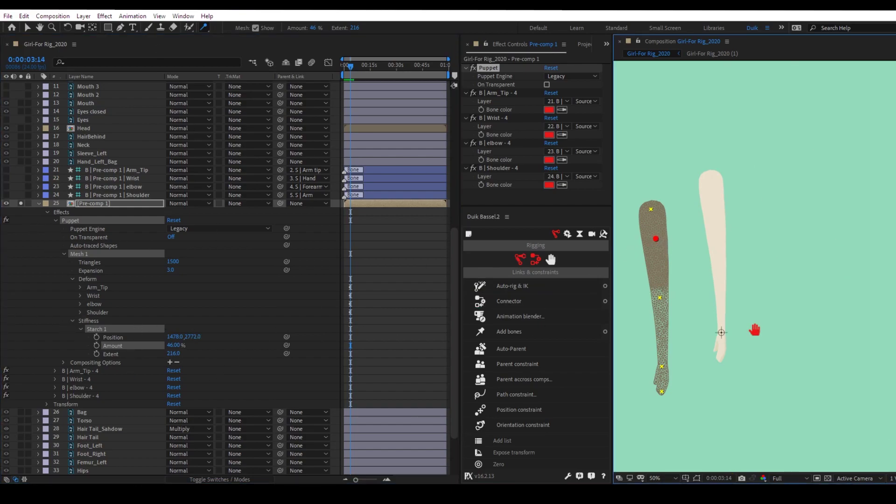
Step: Place a starch pin on the forearm with Amount 46% and Extent 123, and shift the upper-arm starch pin slightly toward the elbow
click(660, 331)
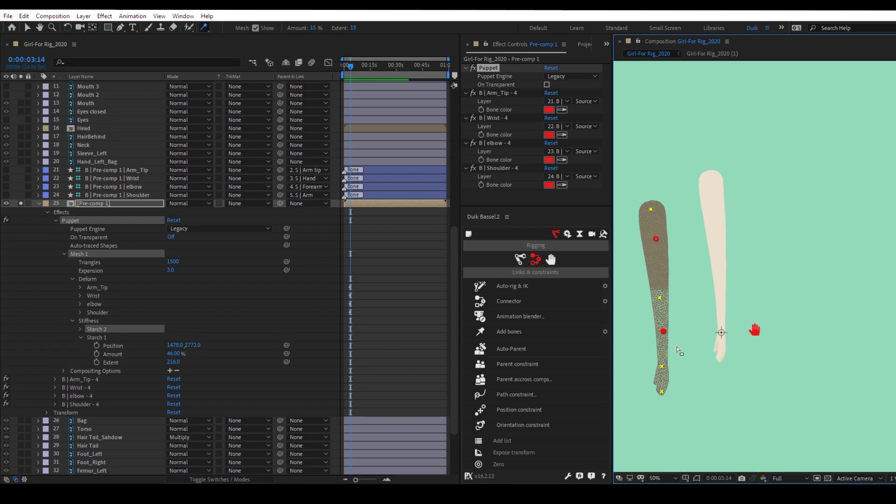
drag(662, 334, 664, 334)
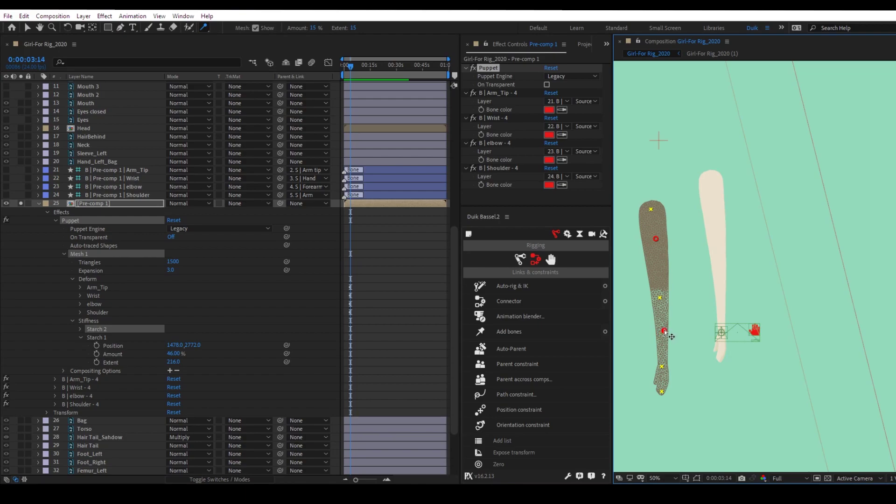
click(79, 329)
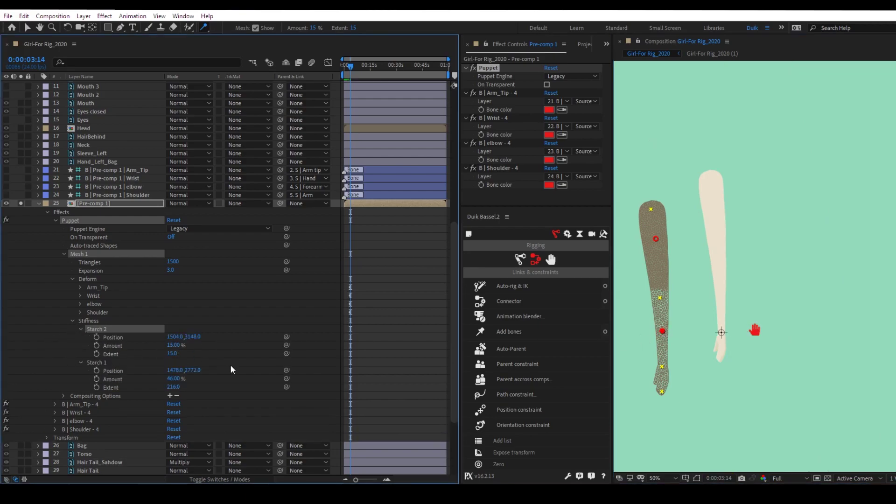
drag(174, 348, 226, 349)
drag(663, 332, 662, 332)
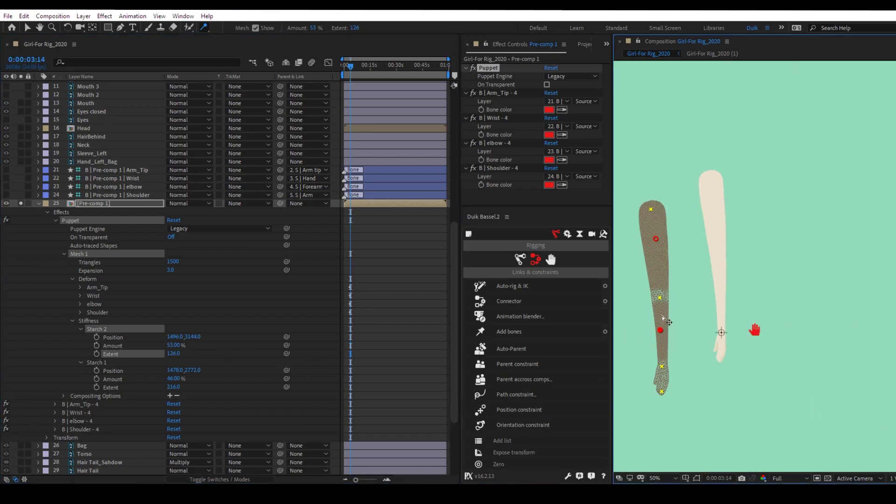
drag(655, 241, 656, 244)
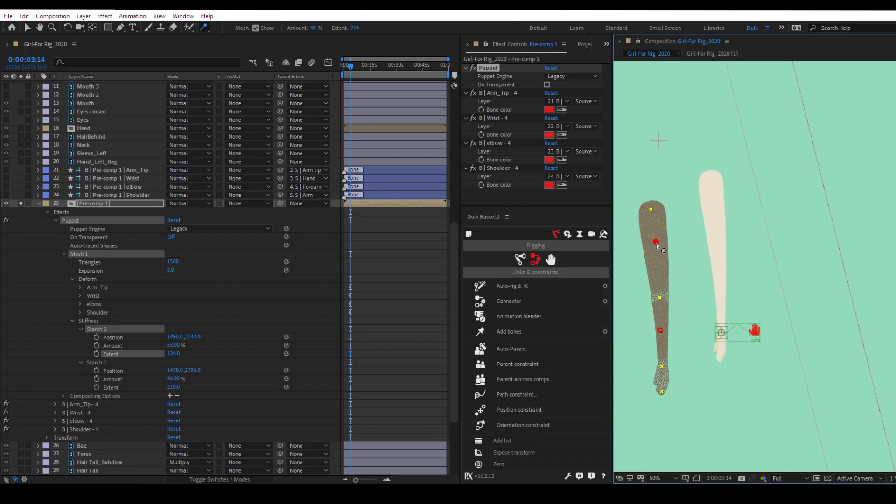
drag(662, 331, 665, 334)
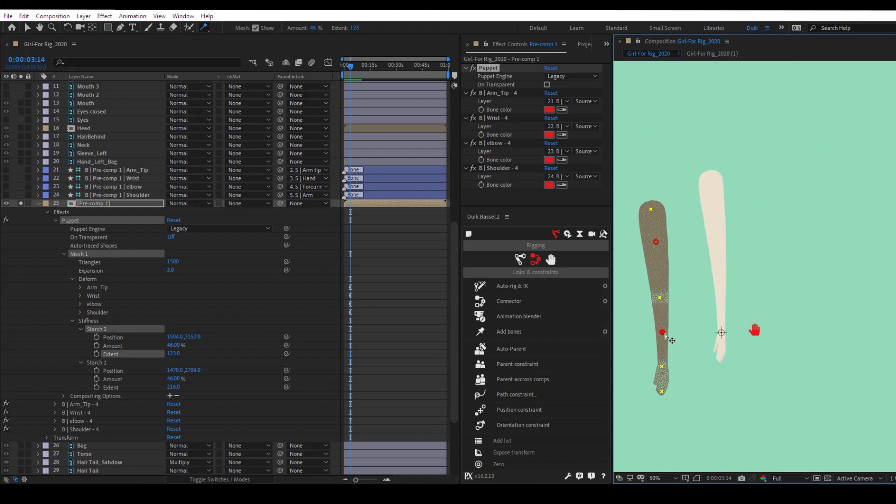
Step: Place a starch pin on the hand between the wrist and arm-tip pins, with Amount 32% and Extent 69
click(663, 379)
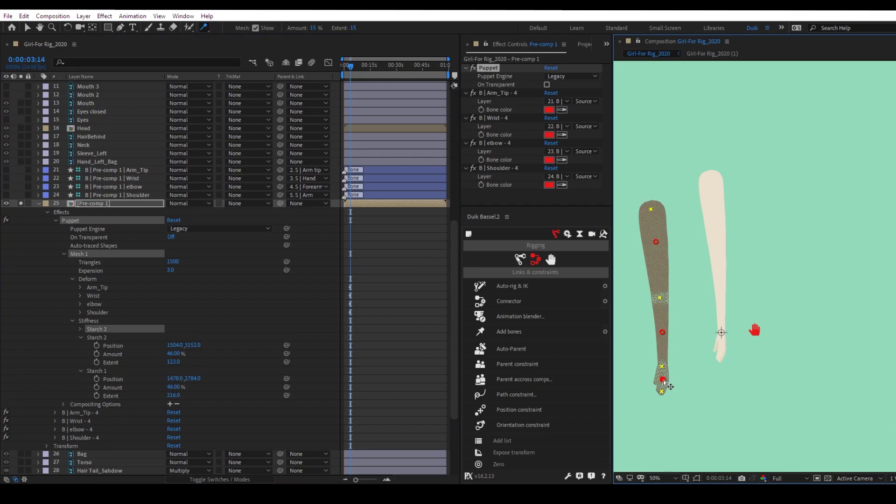
click(81, 329)
drag(172, 354, 204, 361)
drag(665, 378, 667, 386)
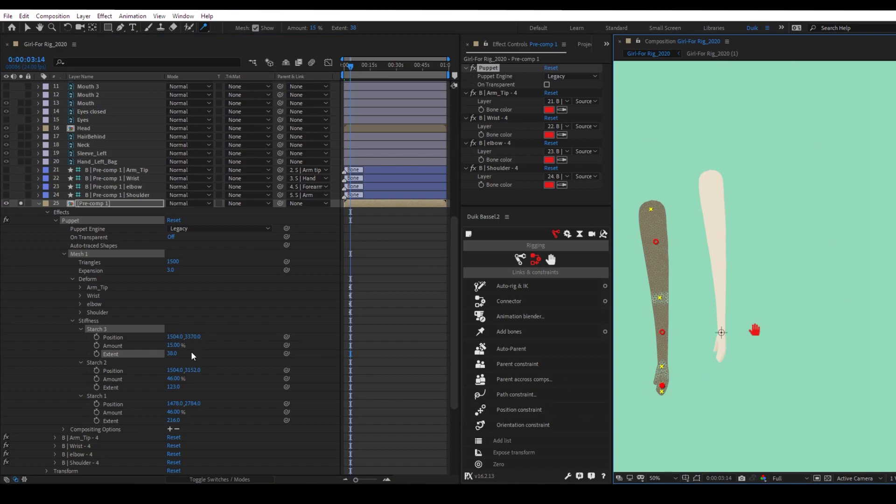
drag(173, 354, 182, 353)
drag(661, 385, 662, 391)
drag(171, 345, 179, 355)
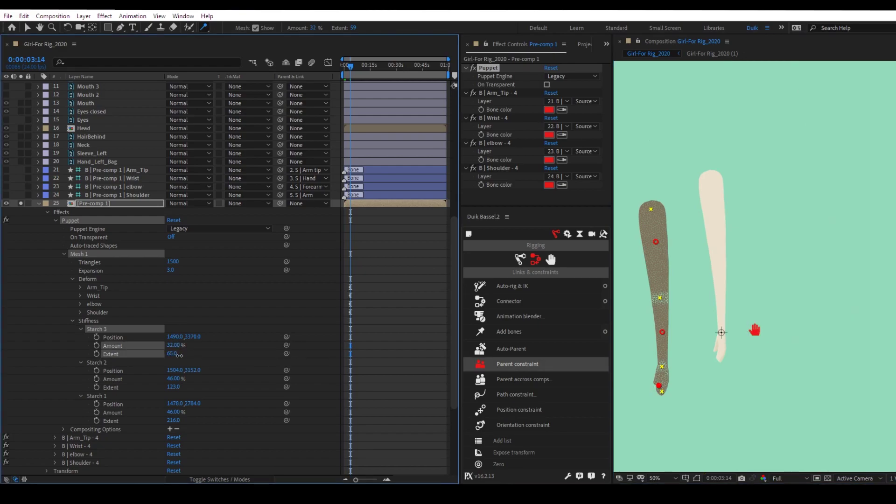
click(329, 317)
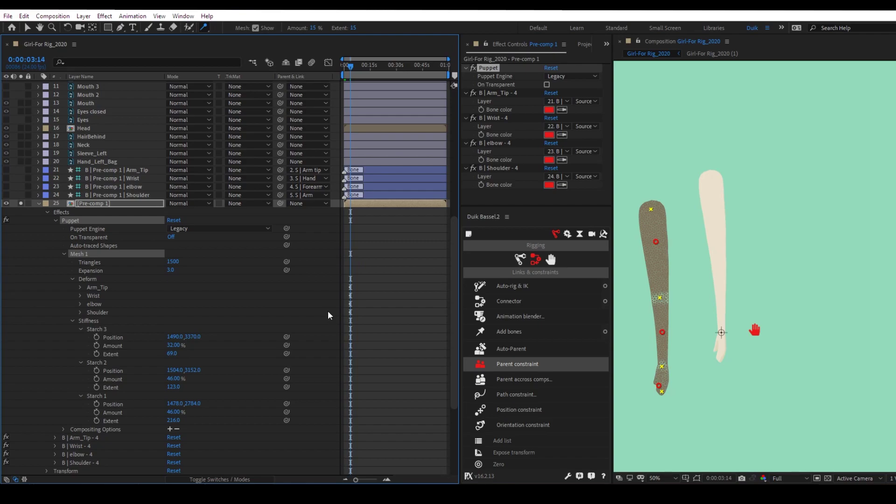
Step: Test the starched arm's bending by moving the C | Hand controller to several positions and rotating it
key(v)
click(756, 332)
drag(757, 335, 692, 223)
drag(673, 175, 749, 433)
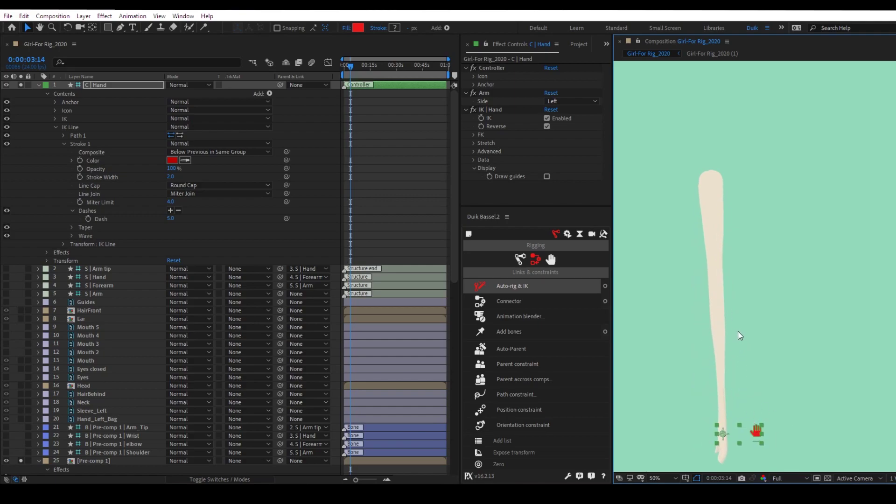
drag(757, 428, 650, 186)
key(w)
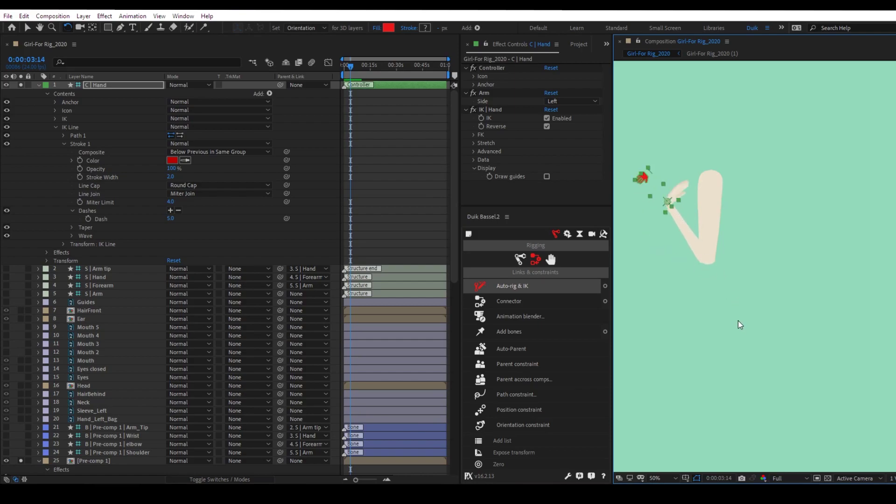
Step: Undo the pre-composed arm rig back to the separate Hand_Left, ForeArm_Left and Arm_Left layers with their unrigged structures
key(ctrl+z)
key(ctrl+z)
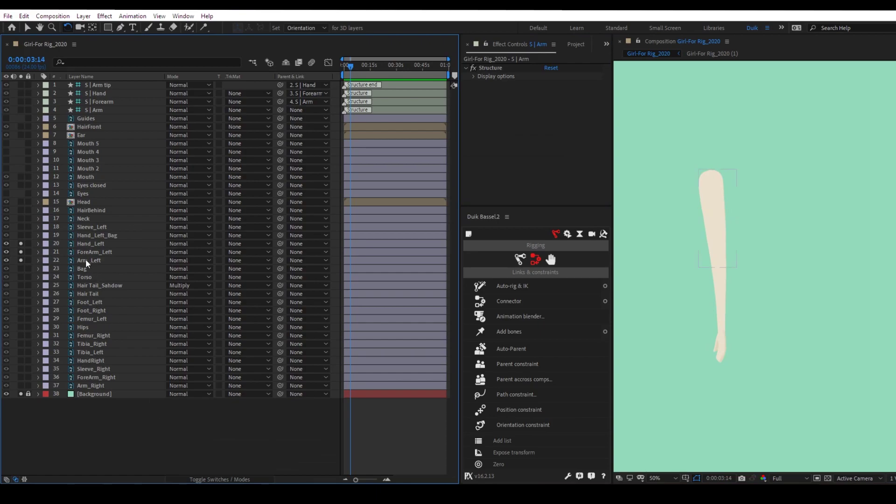
Step: Set the blending mode of the Hand_Left, ForeArm_Left and Arm_Left layers to Multiply to reveal the joint overlaps
click(85, 259)
shift+click(96, 242)
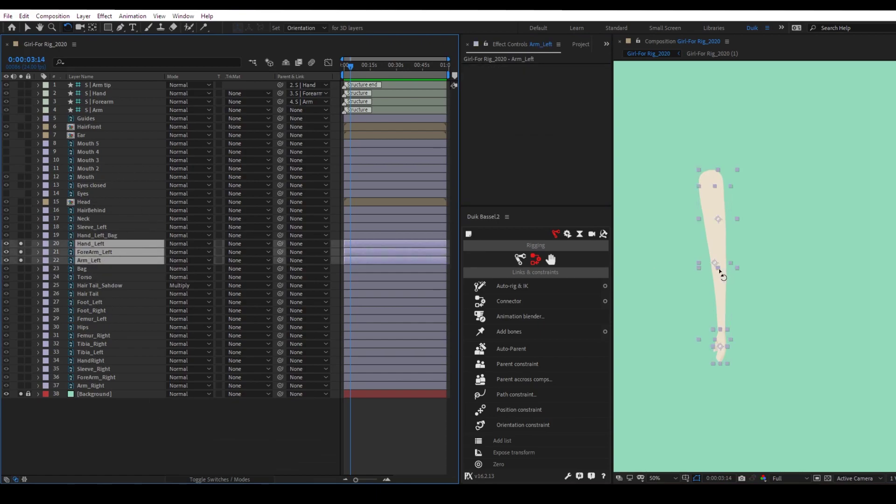
click(28, 28)
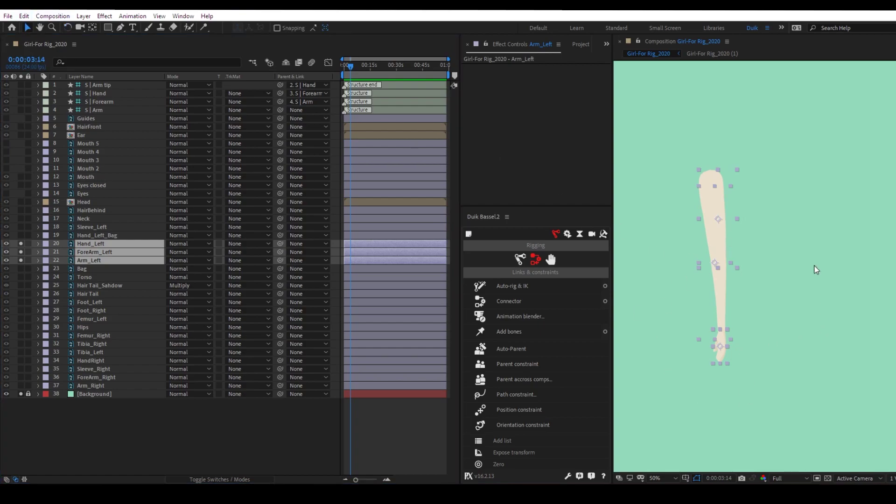
click(183, 244)
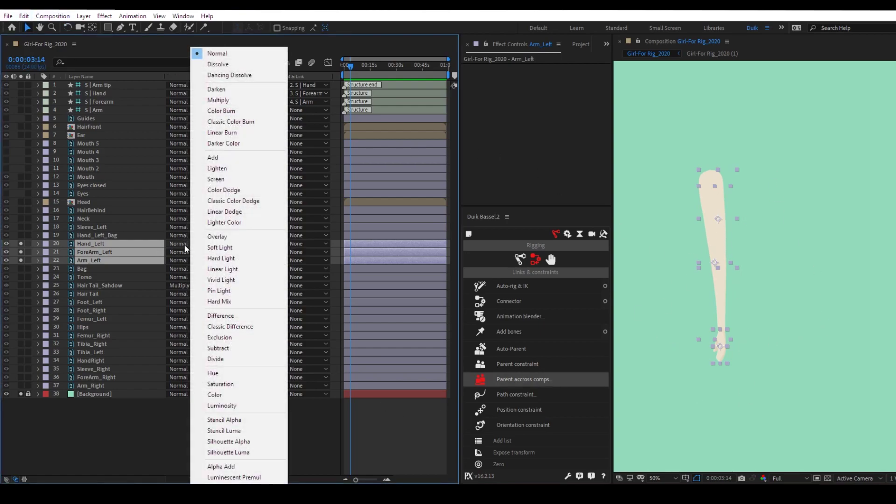
click(247, 101)
click(777, 236)
scroll(775, 247, up, 2)
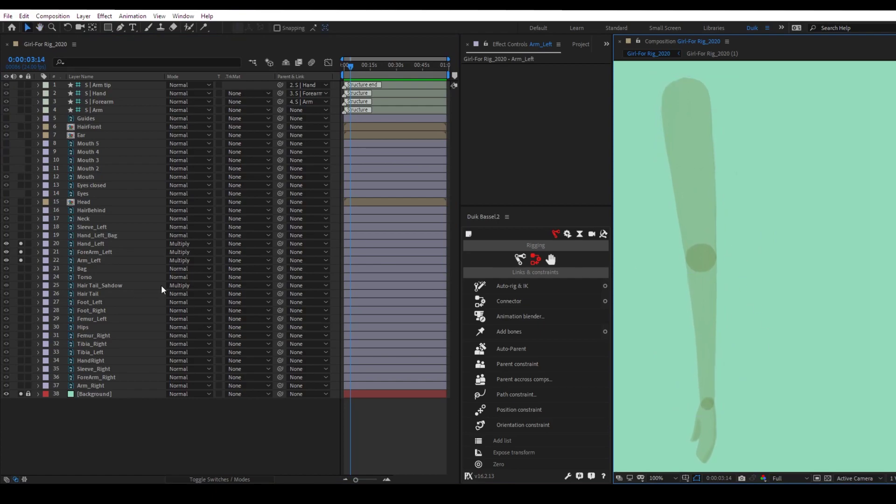
Step: Select the Arm_Left layer and activate the Puppet Position Pin tool
click(97, 262)
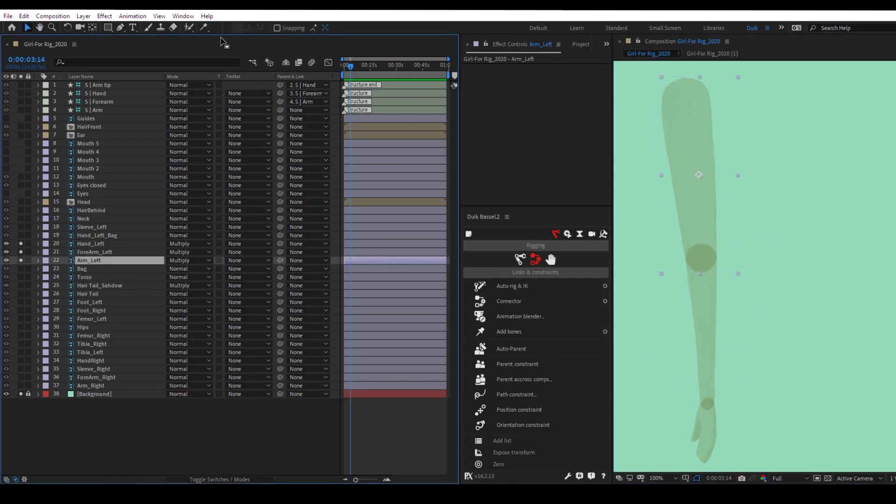
drag(205, 28, 227, 28)
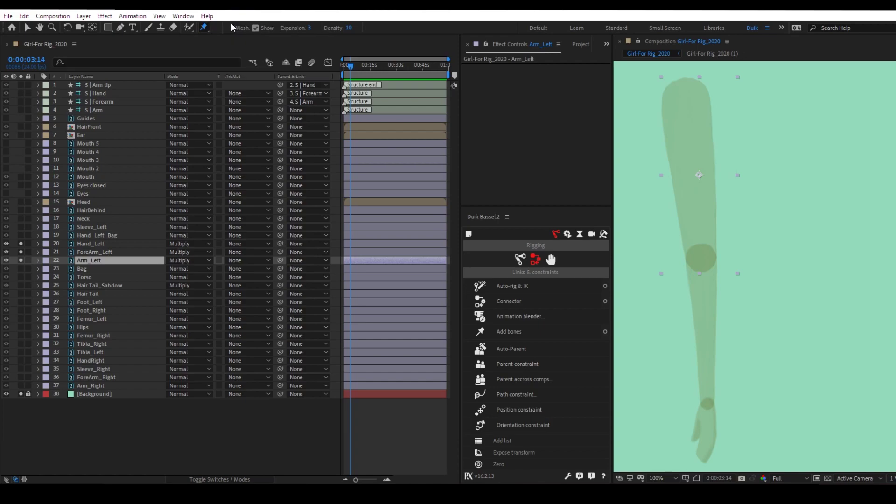
key(ctrl+shift+Up)
key(ctrl+shift+Up)
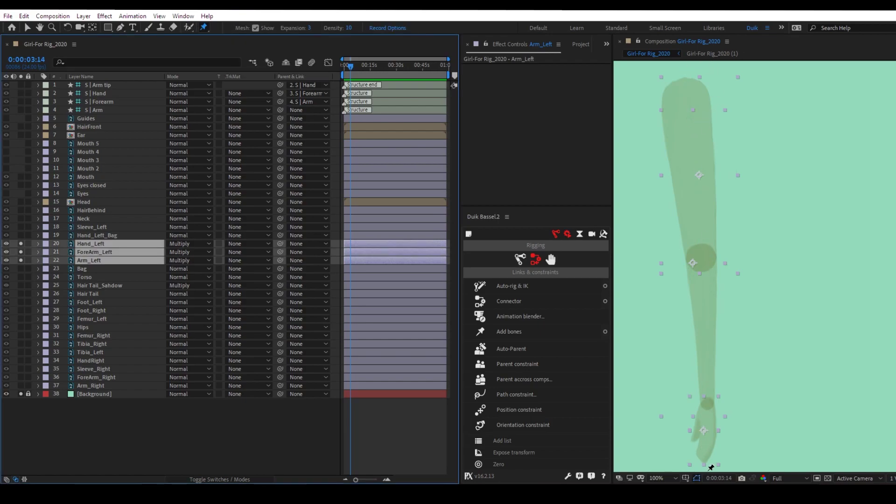
click(138, 404)
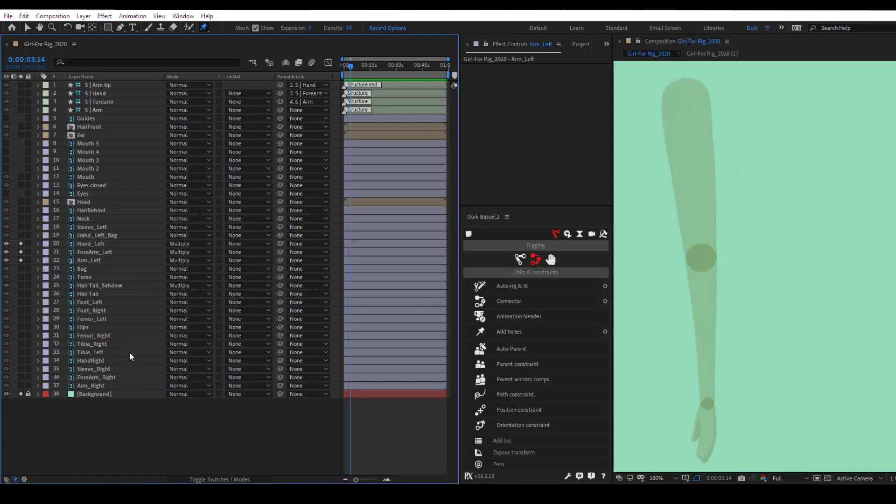
click(90, 260)
click(93, 253)
click(94, 244)
click(97, 260)
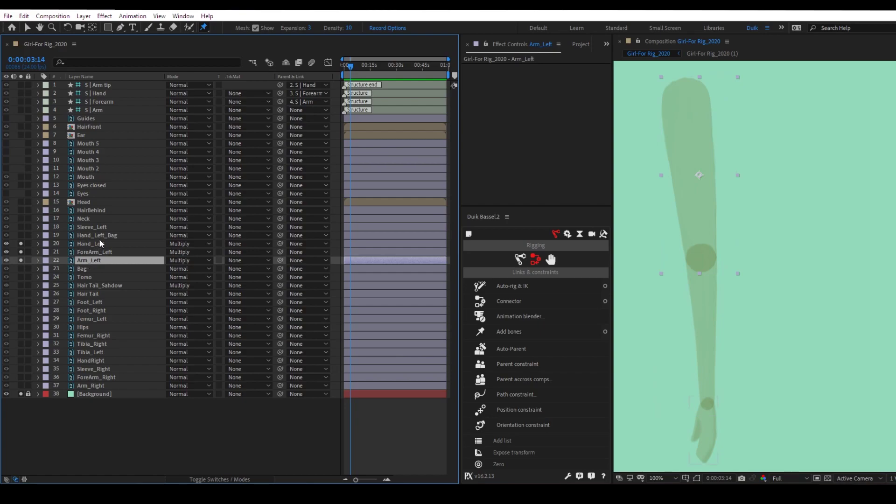
shift+click(97, 236)
Step: Place puppet pins on the Arm_Left layer at the shoulder and at the centre of the elbow overlap
click(102, 263)
click(685, 98)
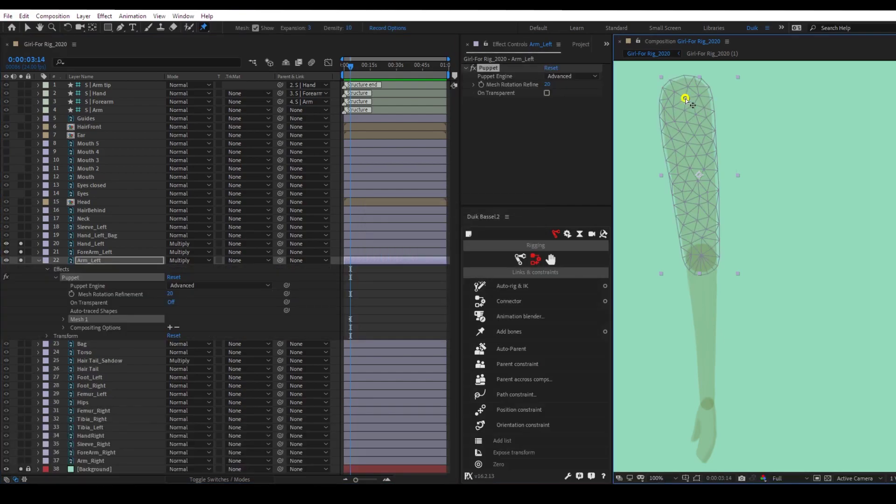
click(700, 256)
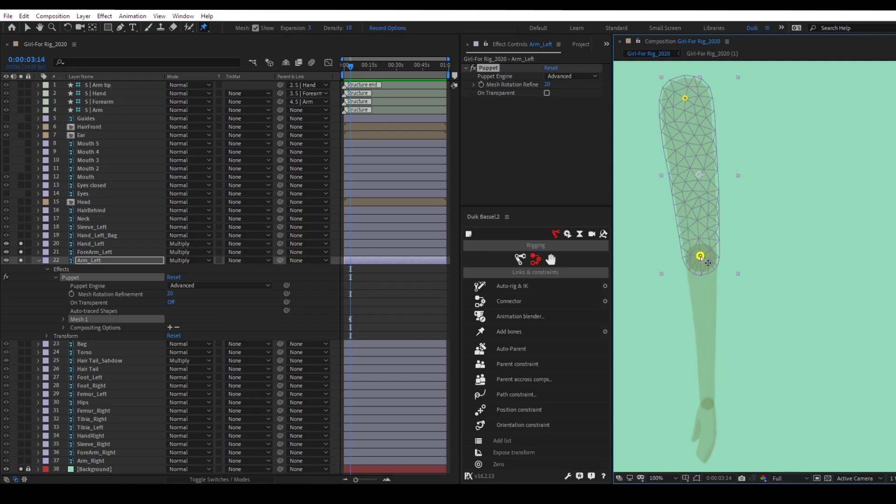
Step: Set Arm_Left's Puppet Engine to Legacy and its mesh Triangles to 1500
click(183, 285)
click(191, 297)
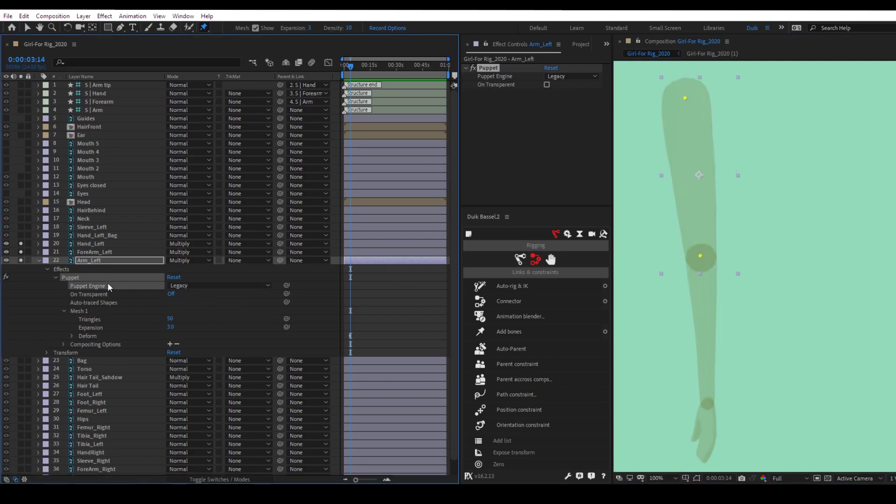
click(170, 319)
text(1500)
key(Return)
key(ctrl+Up)
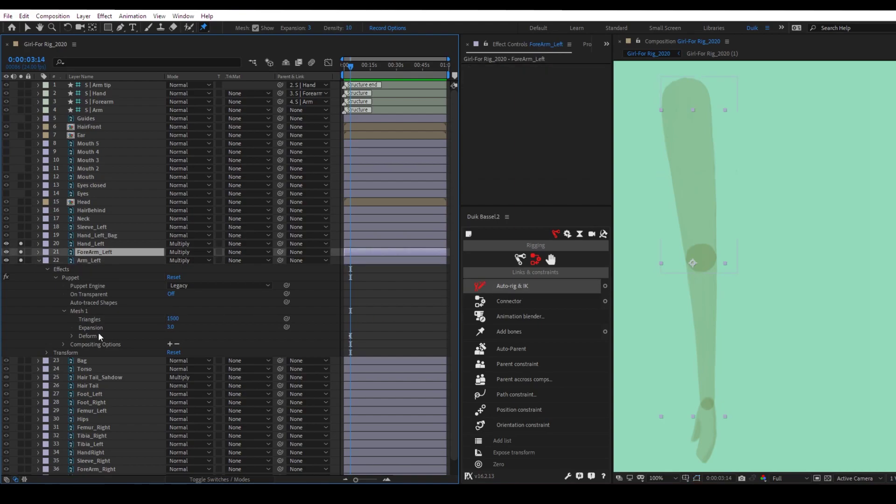
Step: Expand the Deform pins of Arm_Left's mesh and rename Puppet Pin 1 as L_Shoulder
click(70, 335)
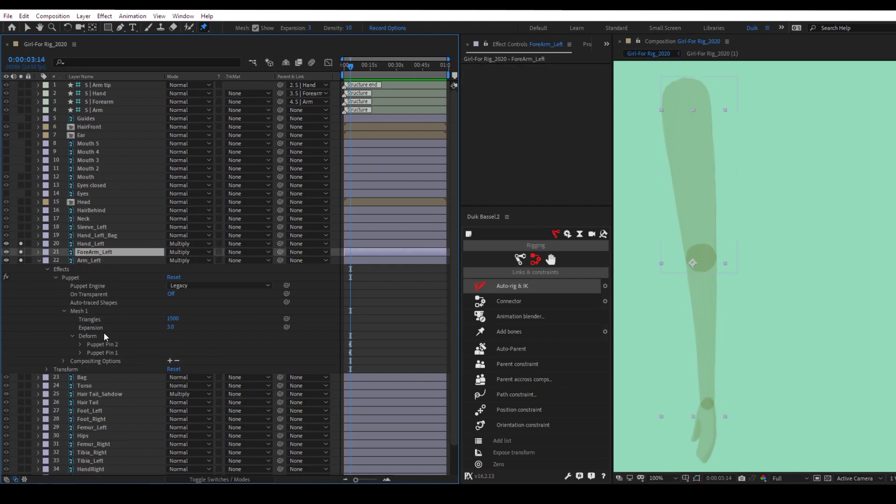
click(103, 344)
click(110, 351)
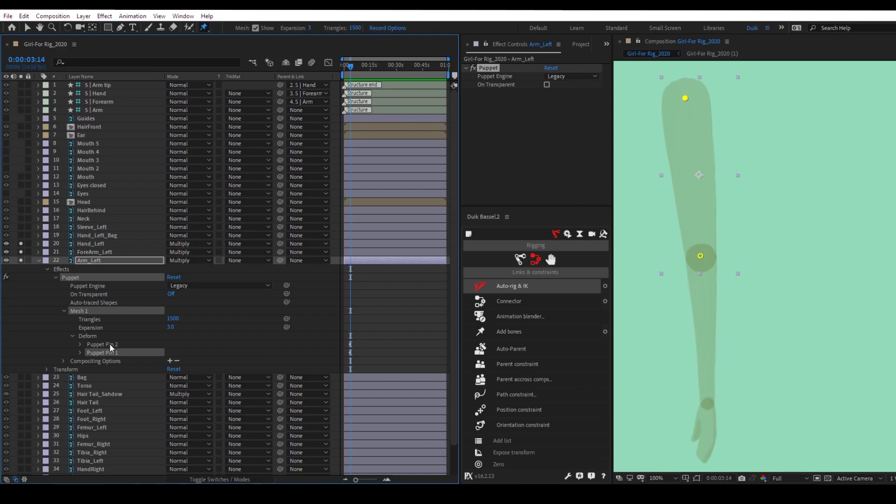
click(110, 344)
click(111, 352)
click(113, 343)
click(113, 354)
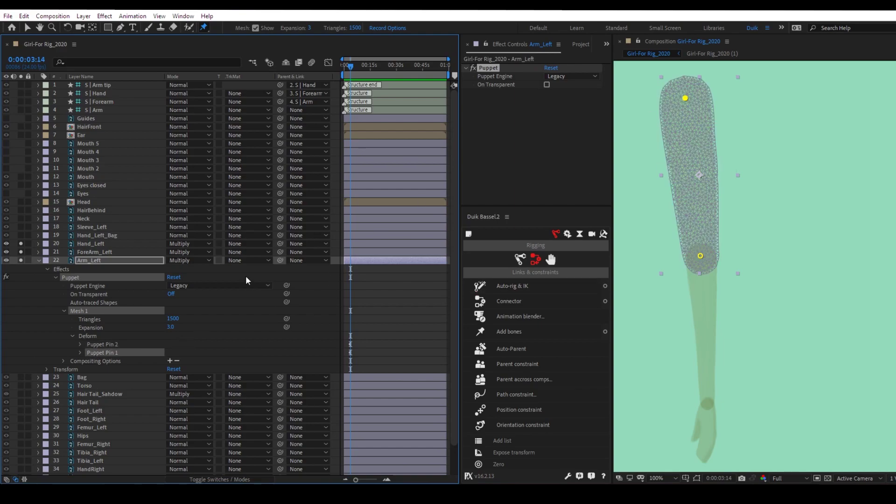
key(Return)
text(Shoulder)
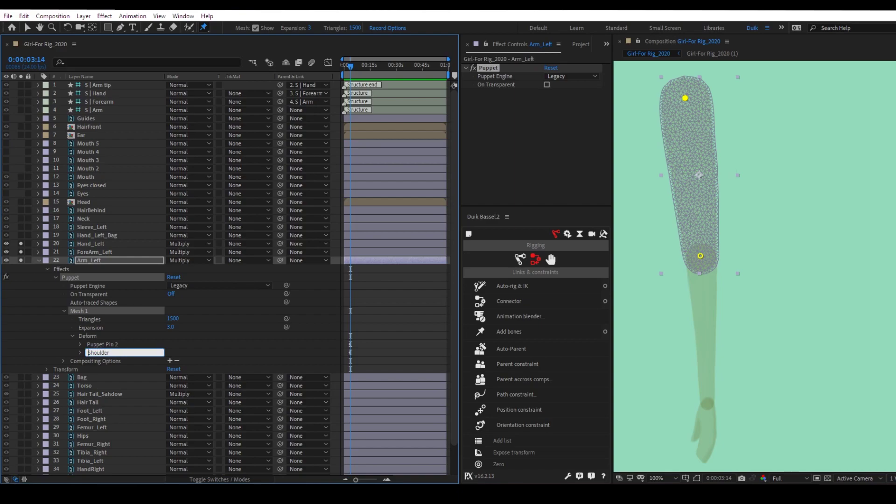
text(L)
text(_)
key(ctrl+a)
key(Return)
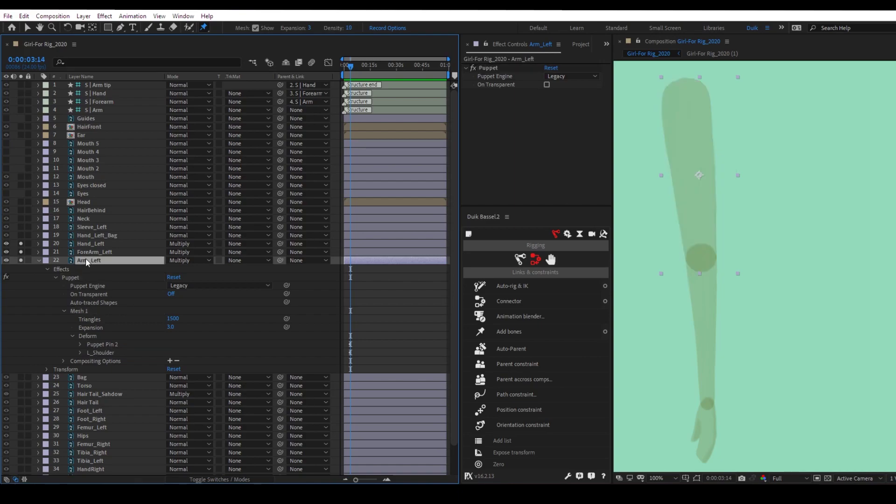
Step: Rename Puppet Pin 2 of the Arm_Left mesh as L_Arm_Elbow
click(98, 344)
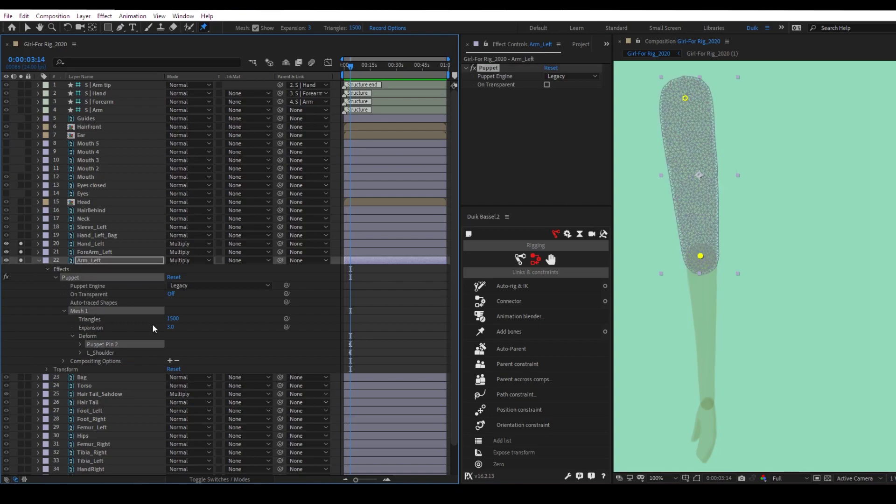
key(Return)
text(L)
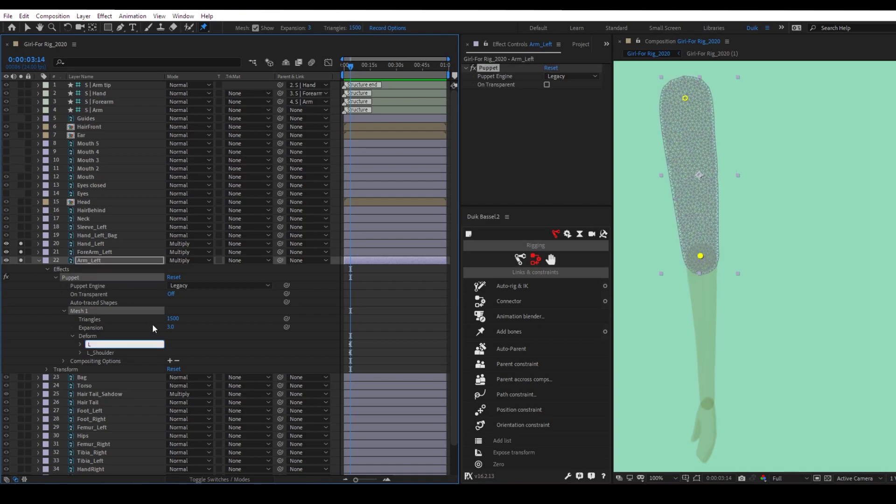
text(_E)
text(Arm_)
click(108, 356)
click(117, 345)
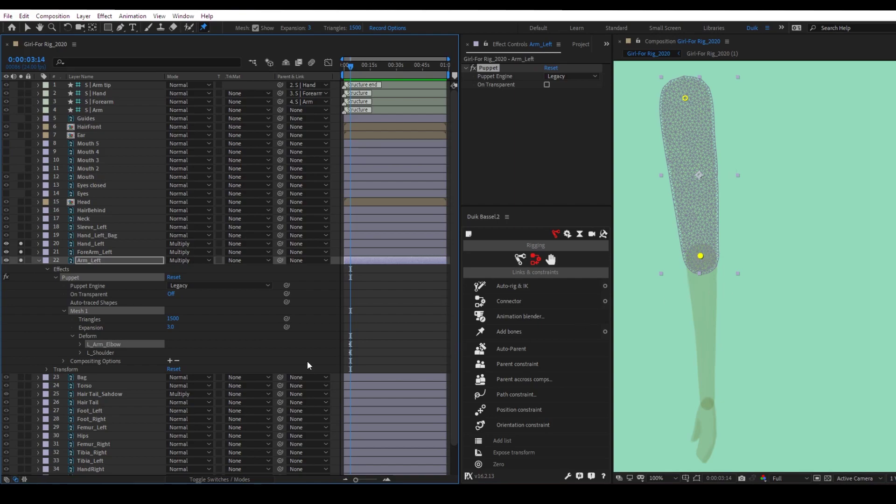
Step: Show the rulers and mark the centre of Arm_Left's elbow pin with a horizontal and a vertical guide
key(period)
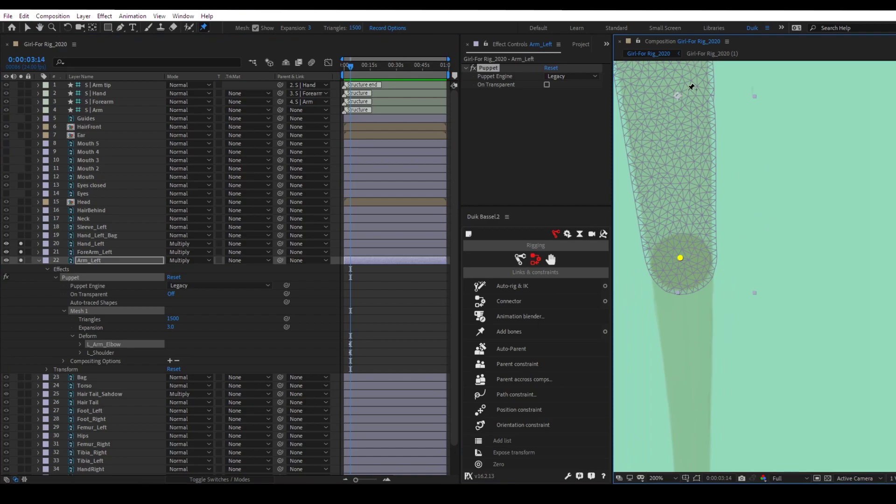
key(ctrl+r)
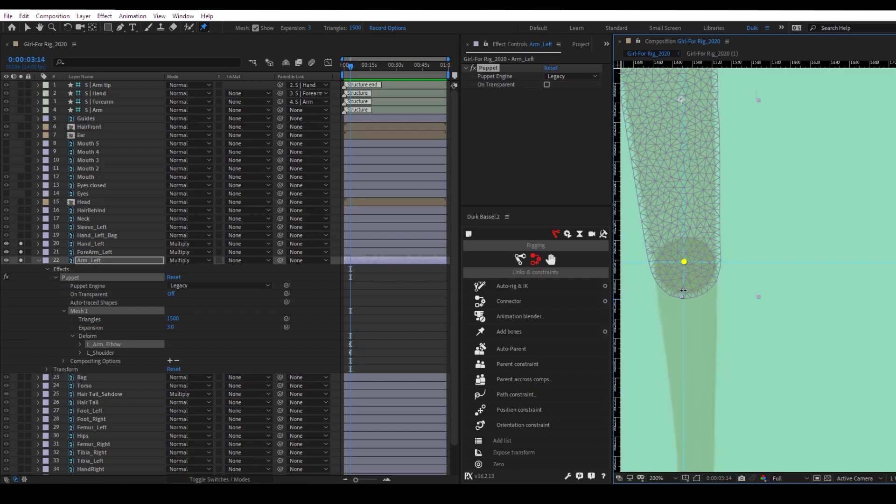
key(period)
drag(677, 308, 787, 285)
key(v)
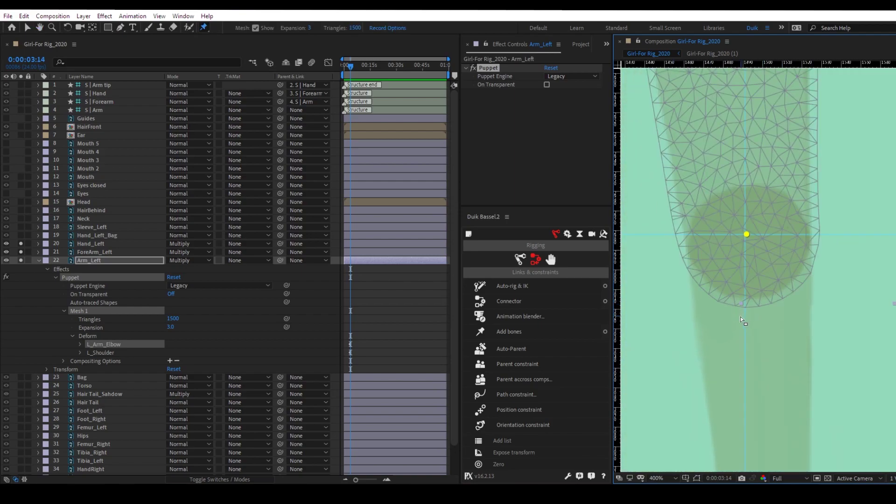
click(746, 269)
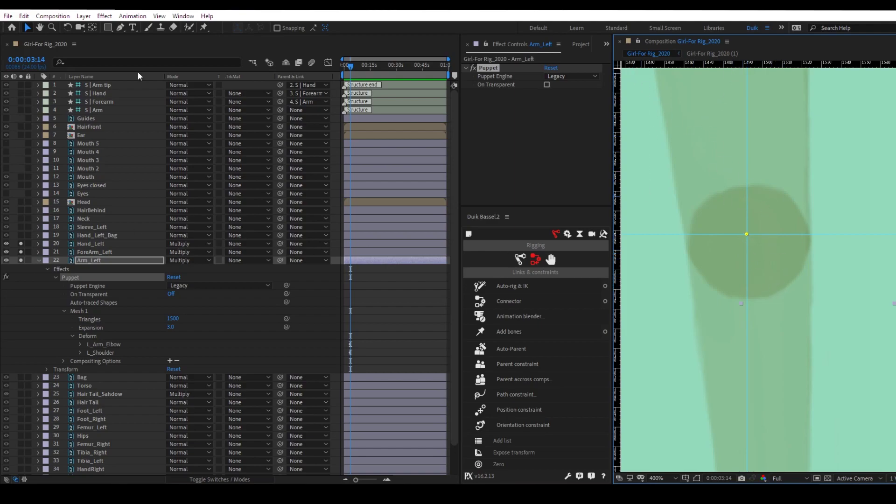
Step: Place puppet position pins on the ForeArm_Left layer at the elbow guide intersection and at the centre of the wrist overlap
click(124, 252)
click(205, 28)
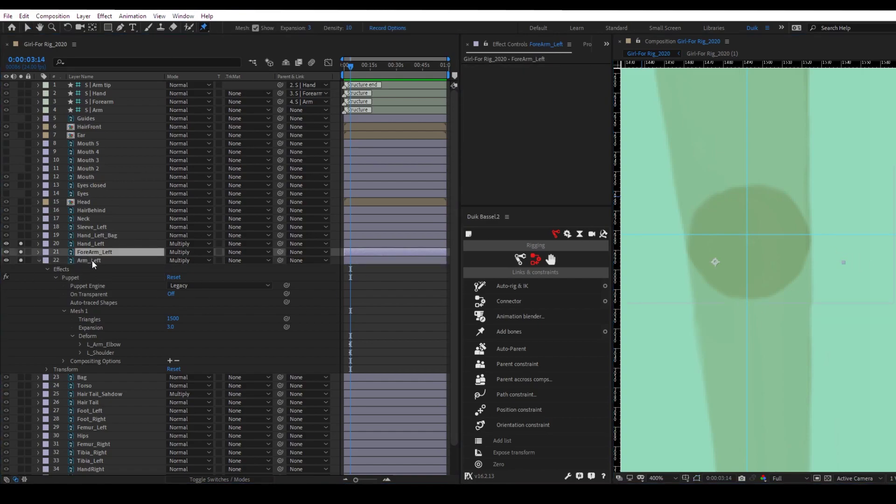
click(747, 233)
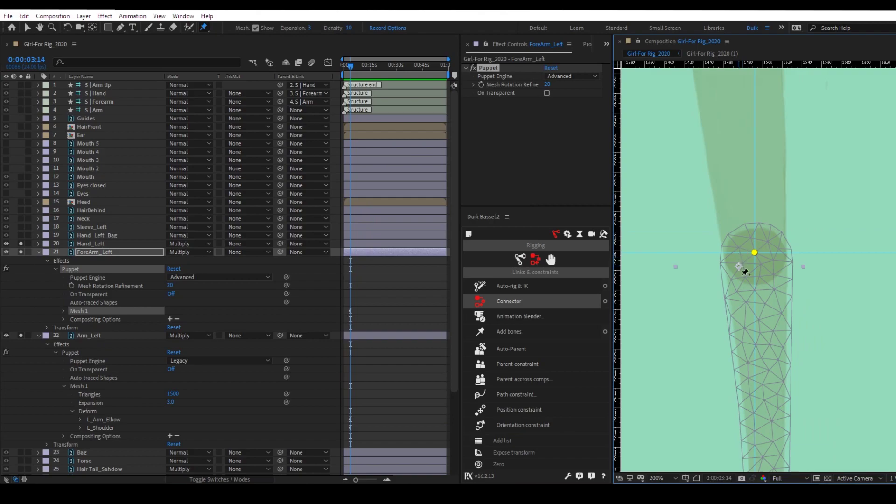
scroll(747, 242, down, 3)
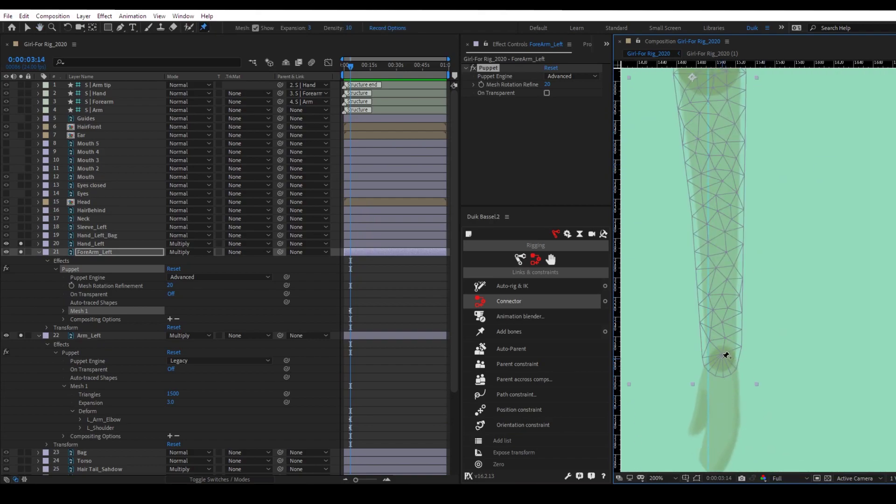
click(722, 357)
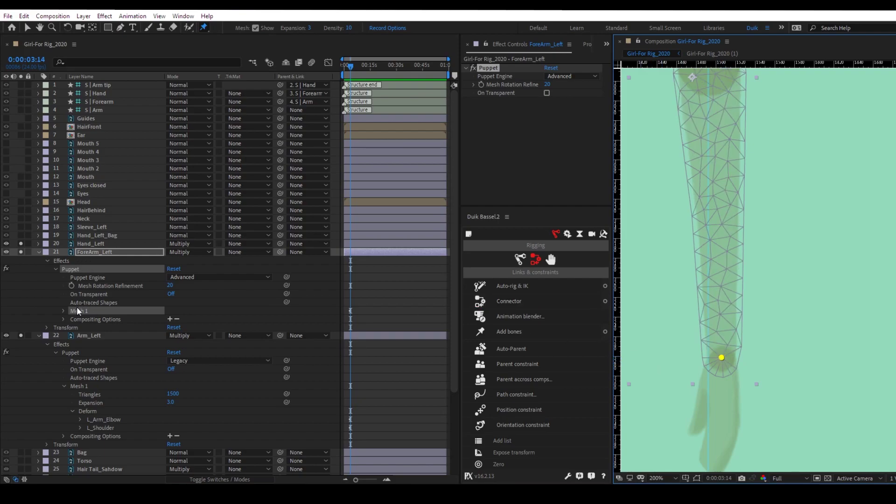
Step: Set ForeArm_Left's Puppet Engine to Legacy and its mesh Triangles to 1500, and expand its Deform pins
click(195, 277)
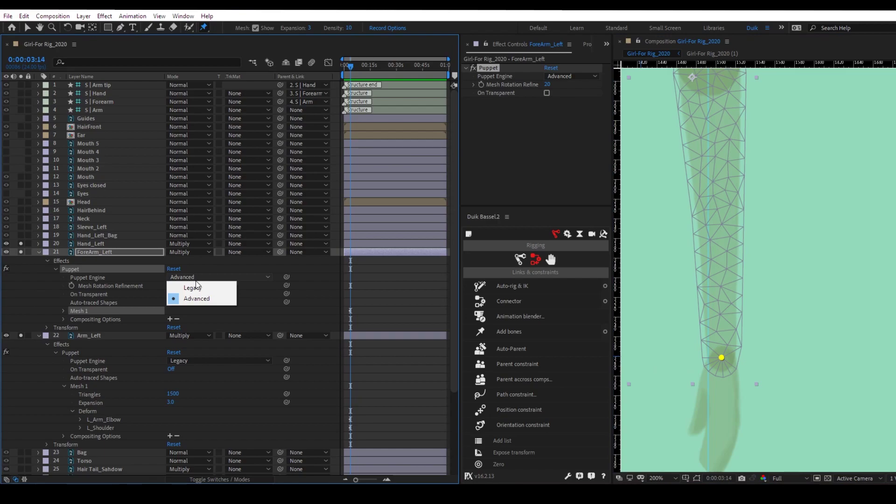
click(195, 289)
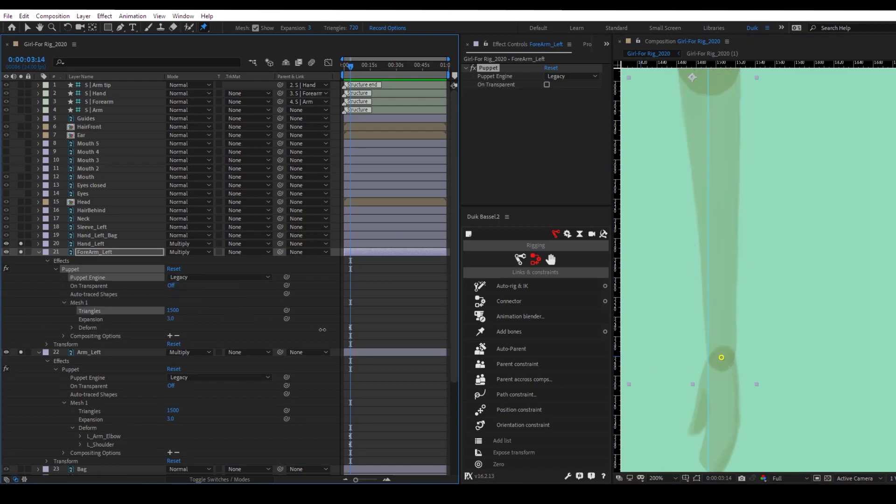
click(72, 327)
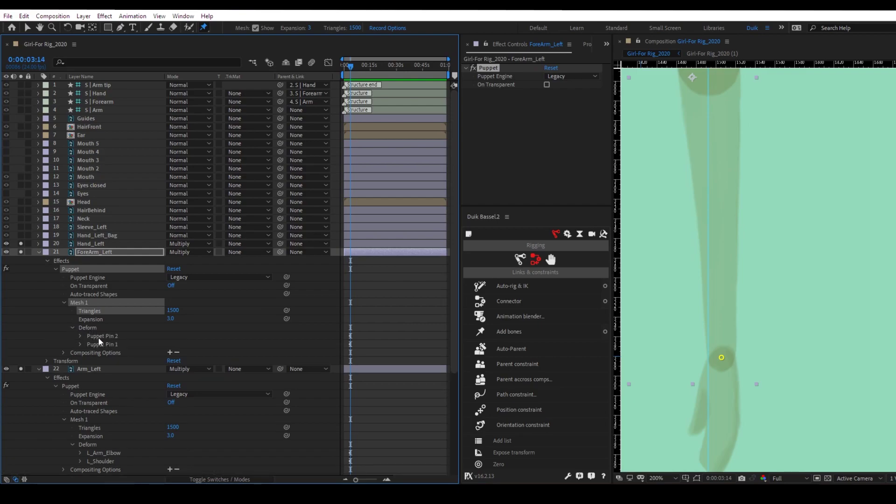
Step: Rename ForeArm_Left's elbow pin, Puppet Pin 1, as L_ForeArm_Elbow
click(99, 344)
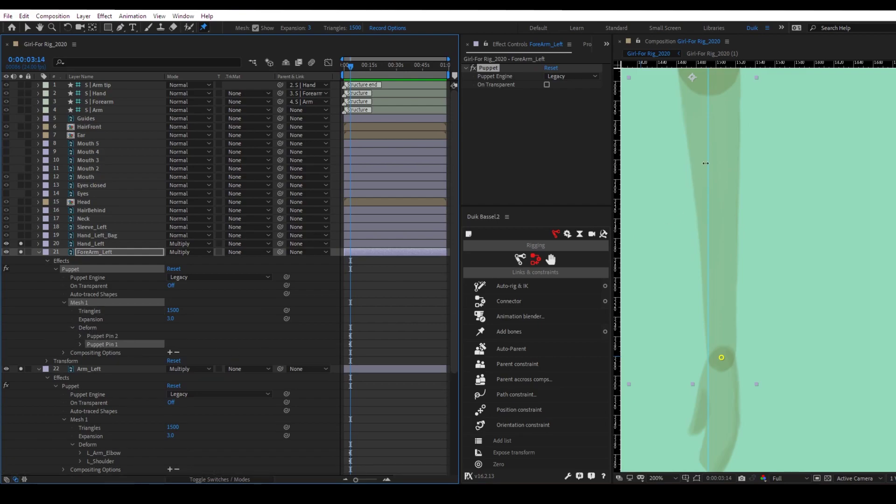
drag(731, 144, 759, 256)
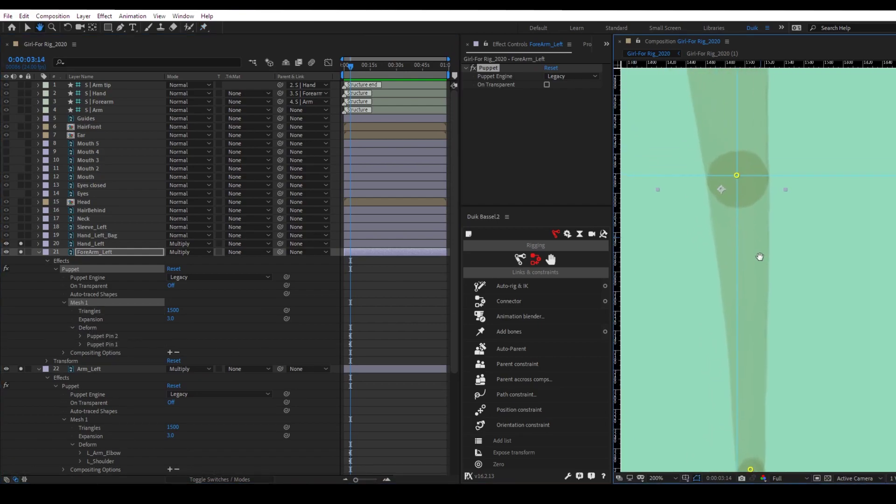
click(103, 344)
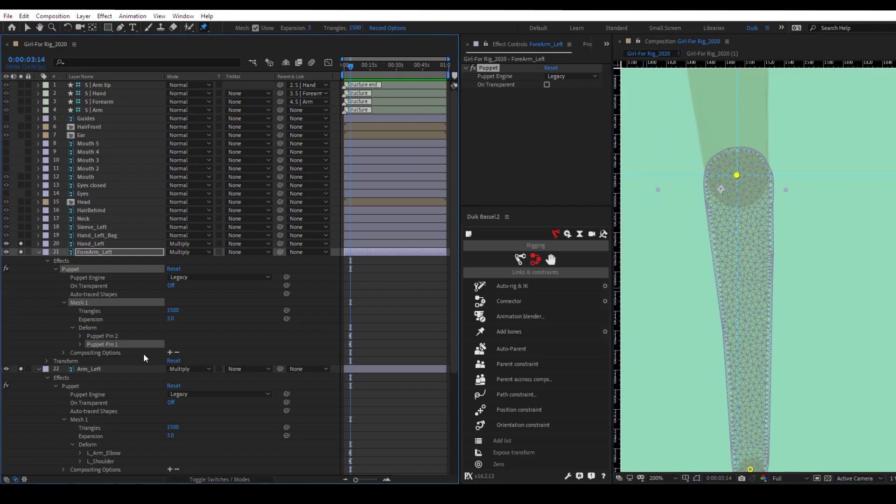
key(Return)
text(L_Fo)
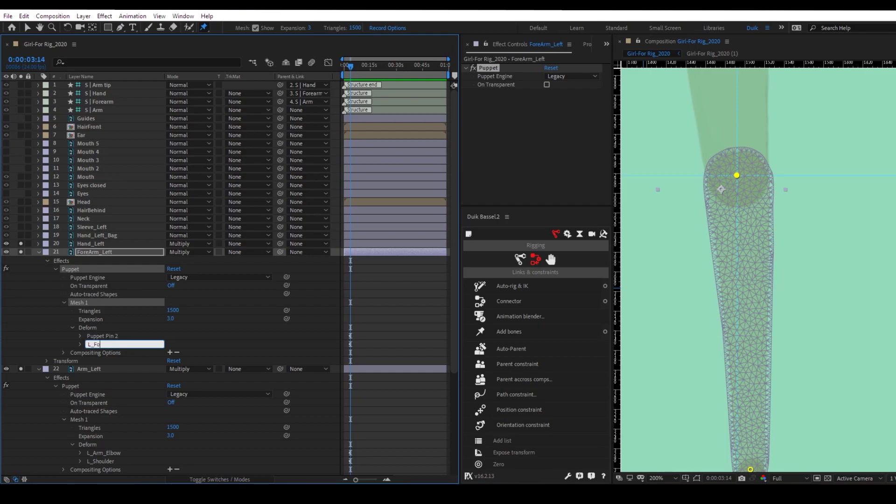
text(reArm_Elbow)
key(Return)
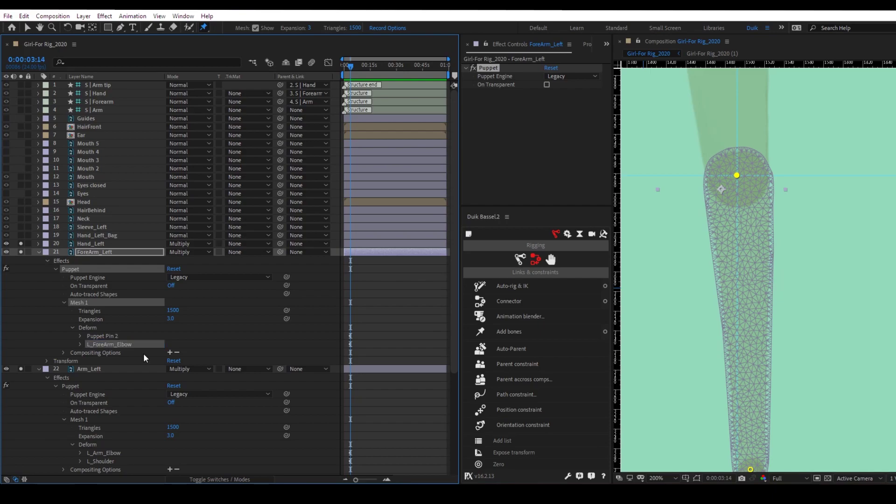
Step: Compare the positions of the L_Arm_Elbow and L_ForeArm_Elbow pins by selecting them alternately
click(117, 452)
click(132, 345)
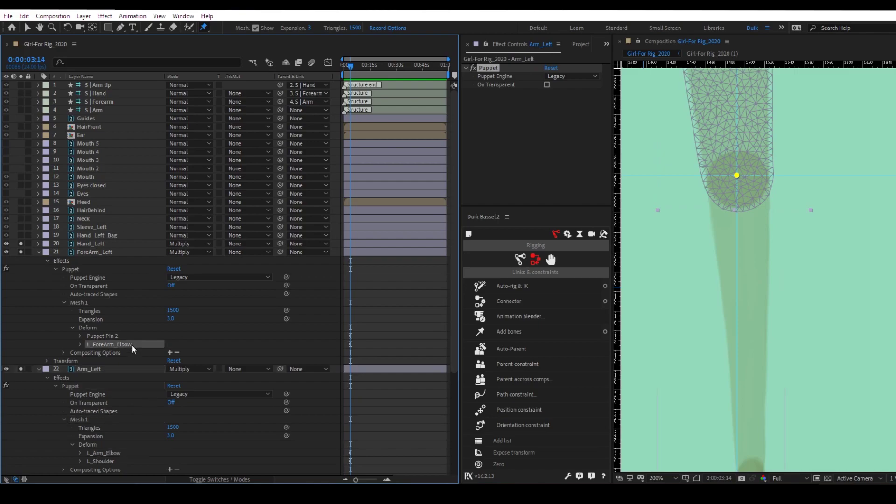
click(119, 453)
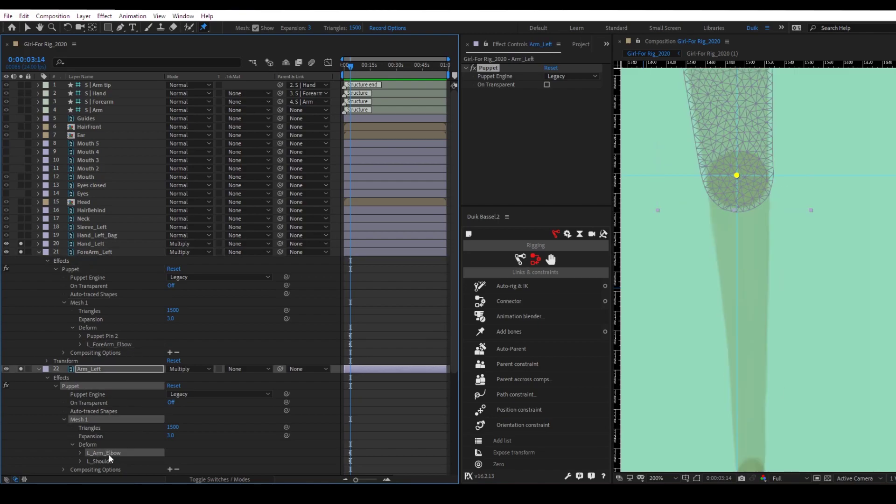
click(114, 343)
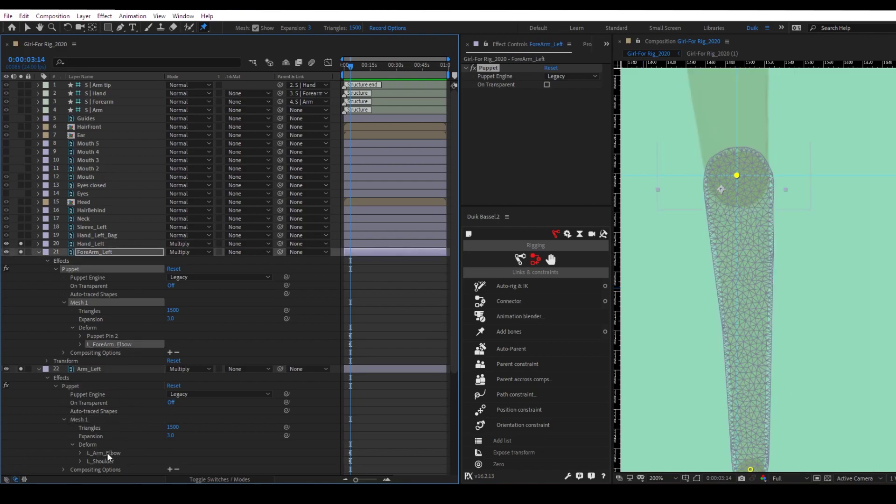
click(107, 452)
click(123, 344)
click(116, 452)
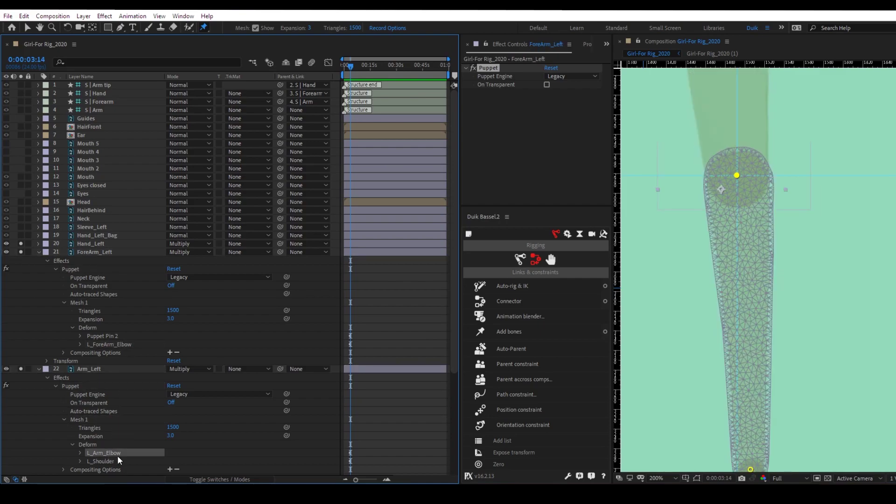
click(120, 345)
click(113, 453)
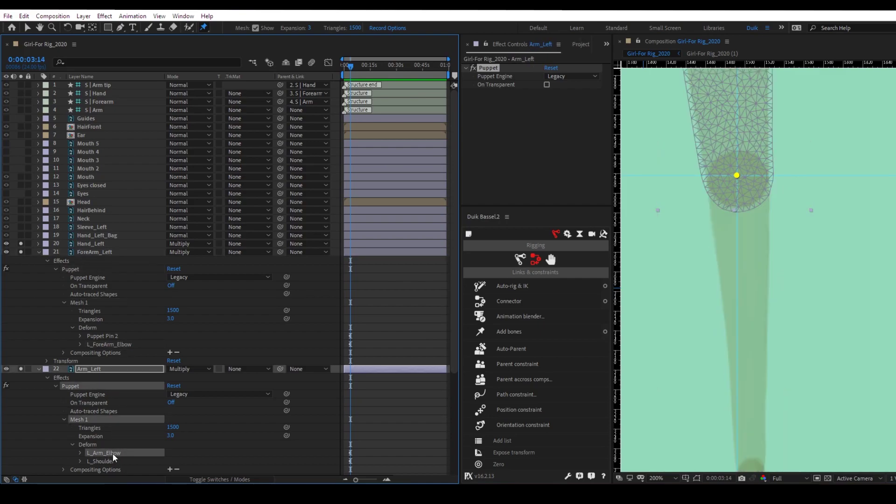
click(114, 343)
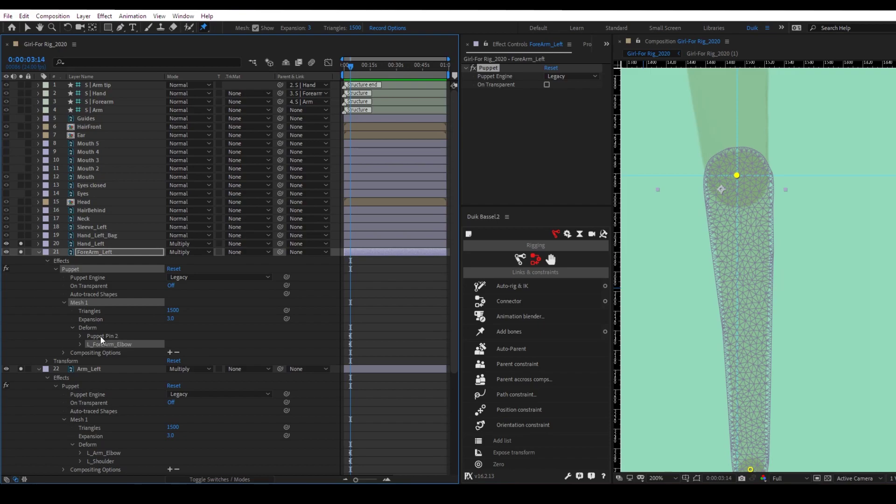
Step: Rename ForeArm_Left's wrist pin, Puppet Pin 2, as L_ForeArm_Hand
click(108, 337)
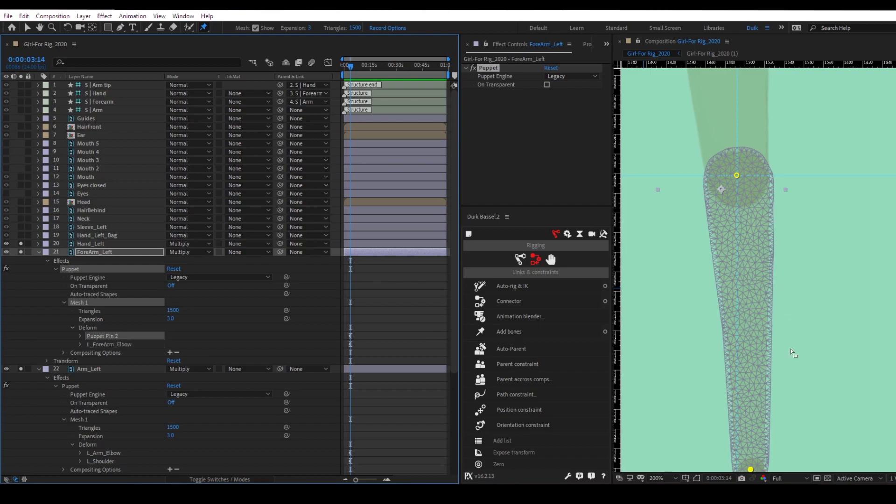
scroll(749, 309, down, 5)
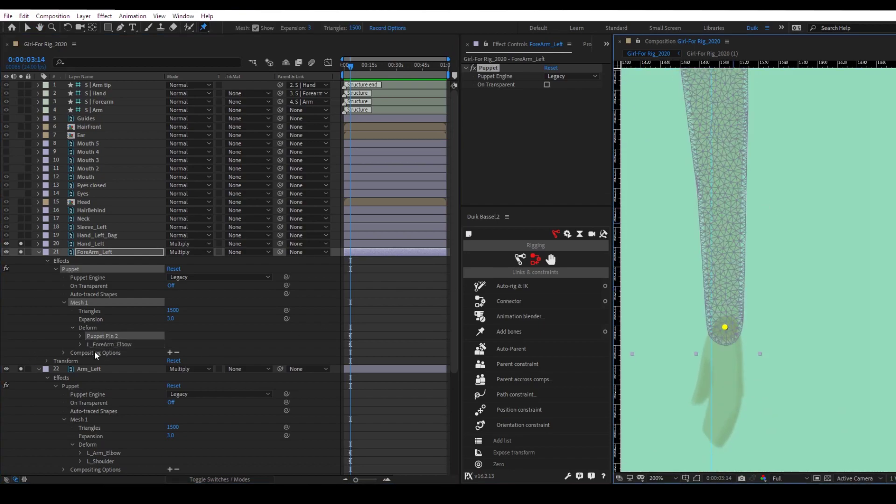
double_click(94, 351)
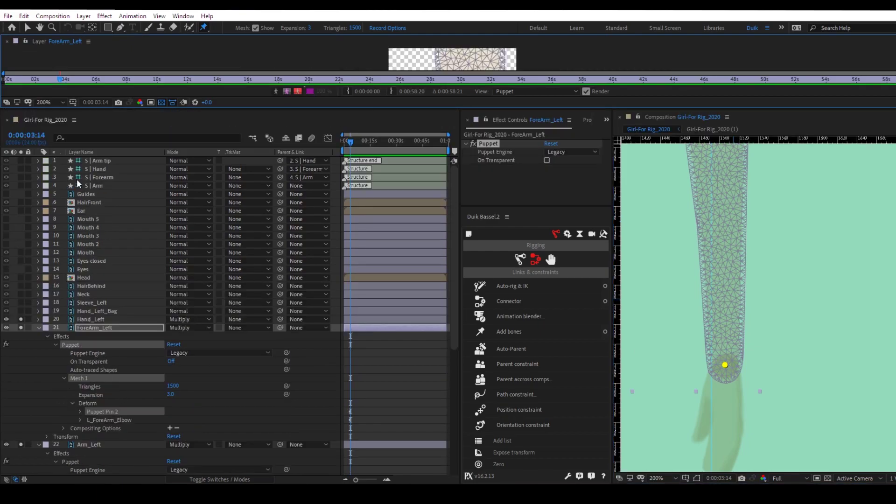
click(7, 41)
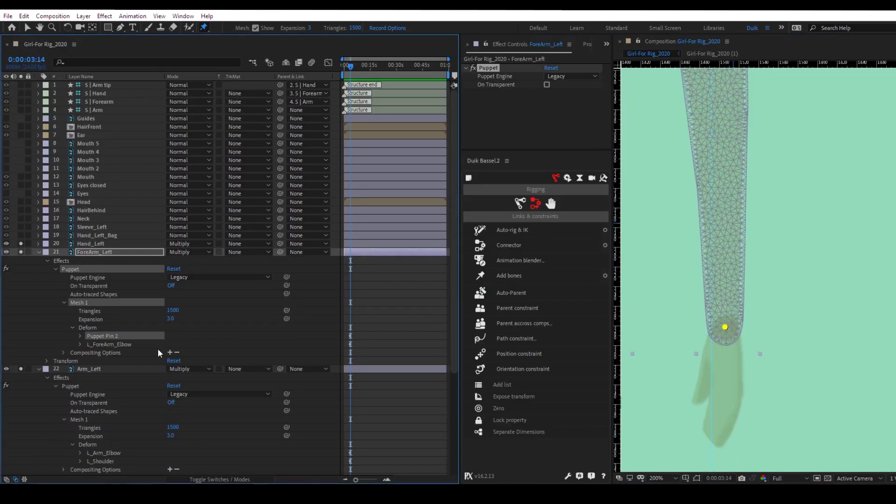
key(Return)
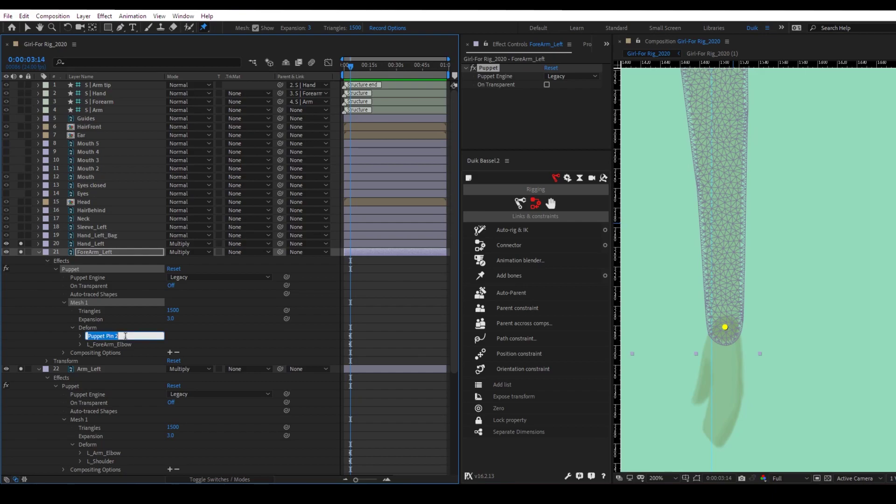
text(L_ForeArm_Wrist)
key(Return)
key(Return)
click(136, 332)
key(BackSpace)
key(BackSpace)
text(Hand)
key(Return)
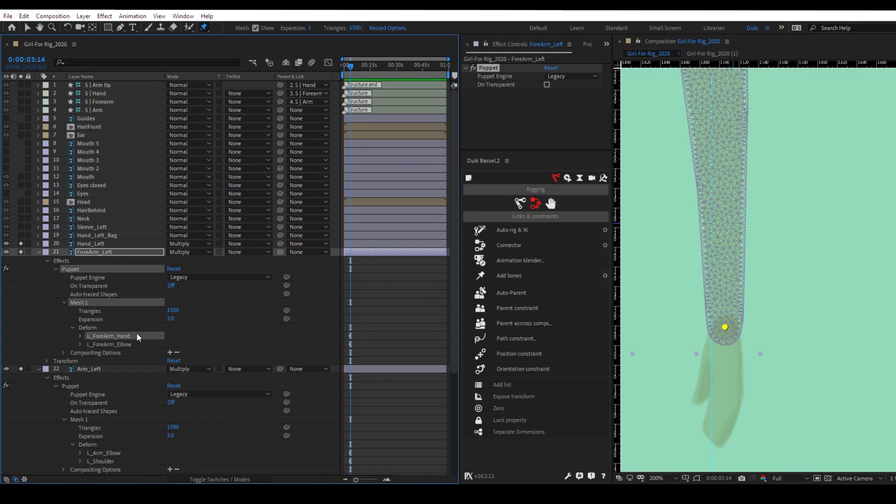
Step: Solo the Hand_Left_Bag layer together with the left arm layers and select it
click(89, 244)
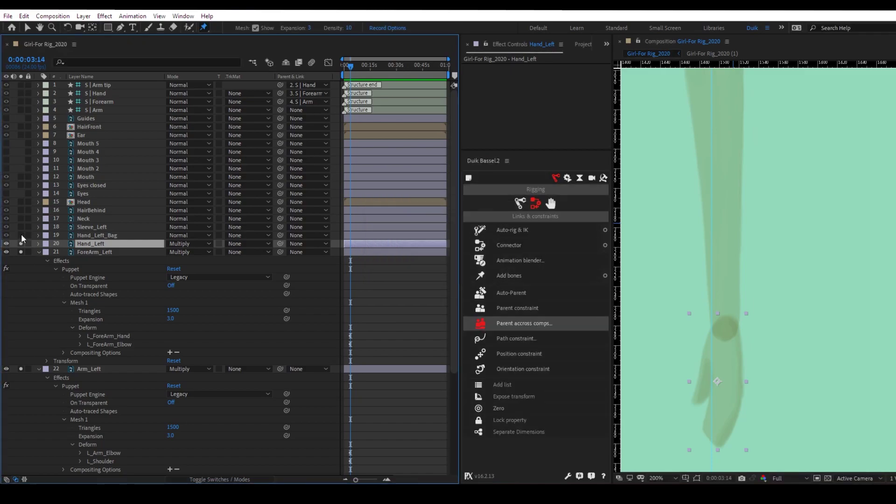
key(comma)
drag(748, 252, 740, 296)
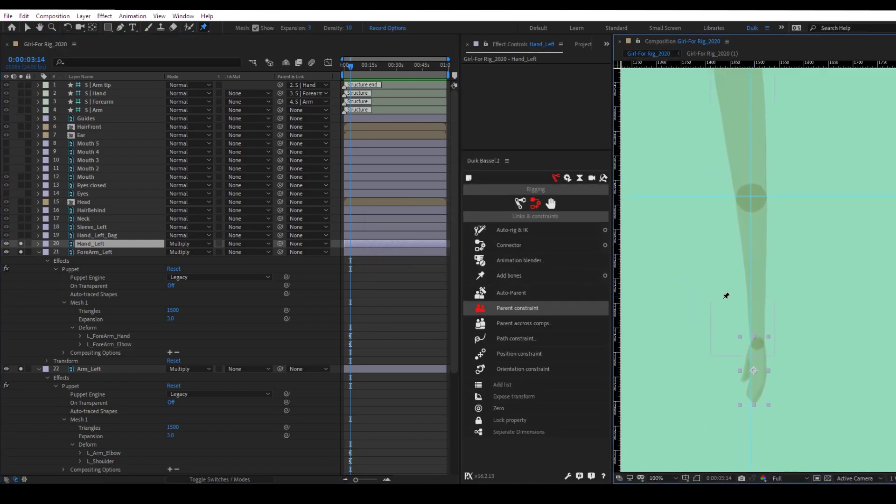
click(21, 235)
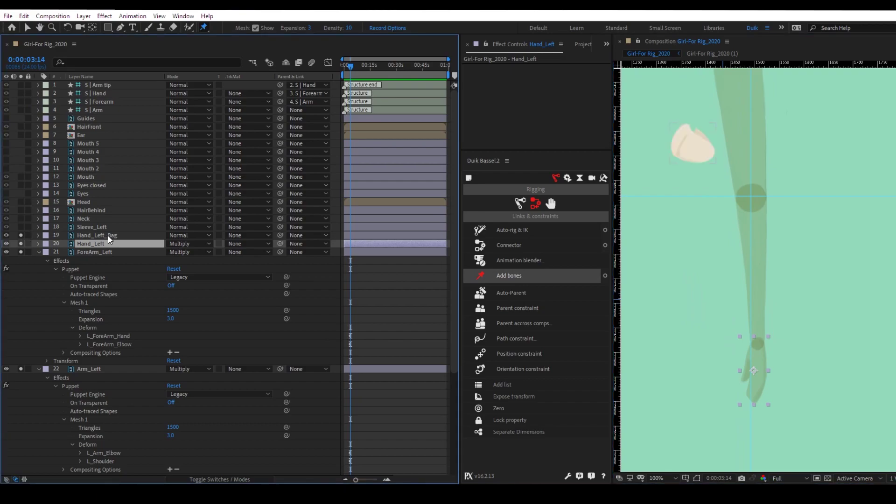
click(107, 236)
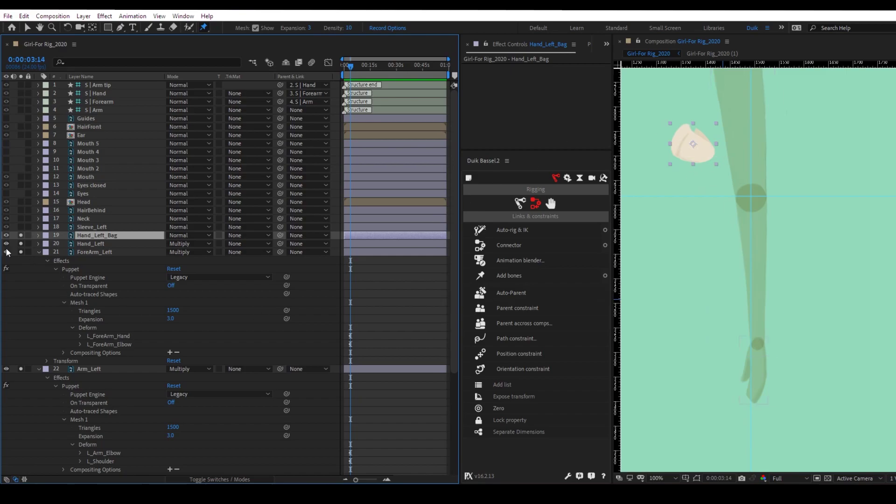
Step: Unsolo the Hand_Left_Bag layer and check the L_ForeArm_Hand and L_ForeArm_Elbow pins against the Hand_Left wrist
click(20, 234)
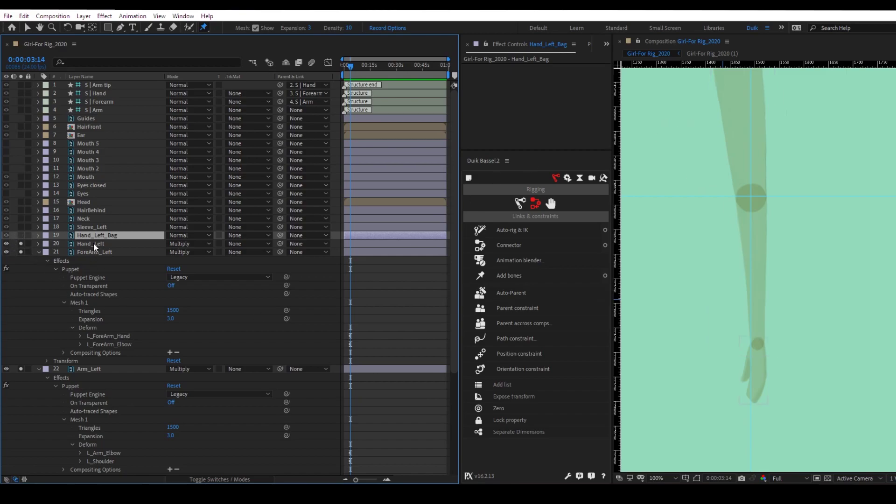
click(93, 243)
scroll(766, 324, up, 2)
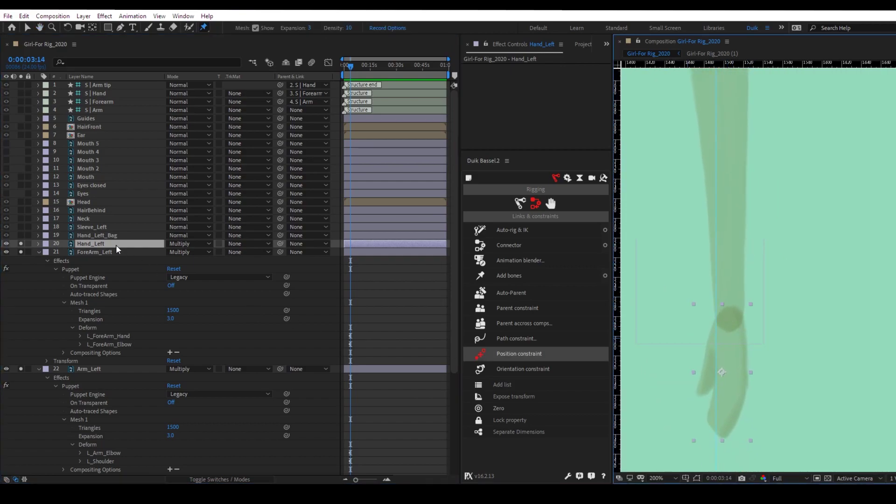
click(125, 336)
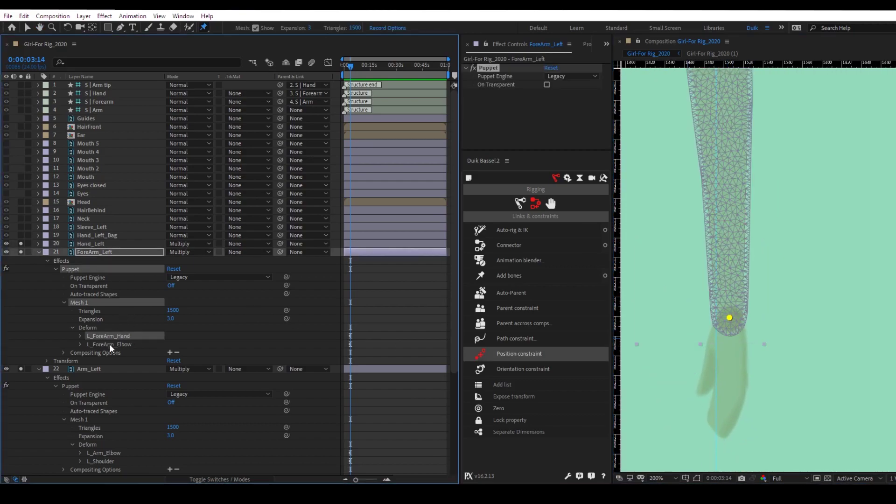
click(105, 345)
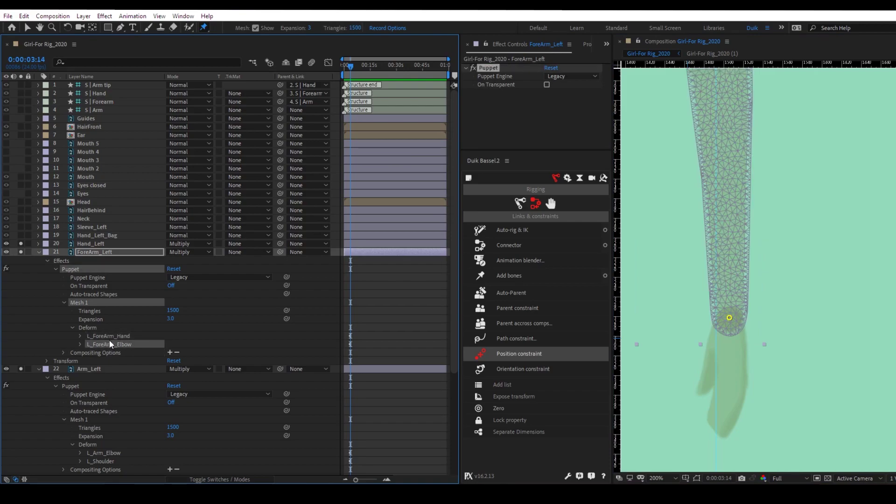
click(121, 336)
click(196, 267)
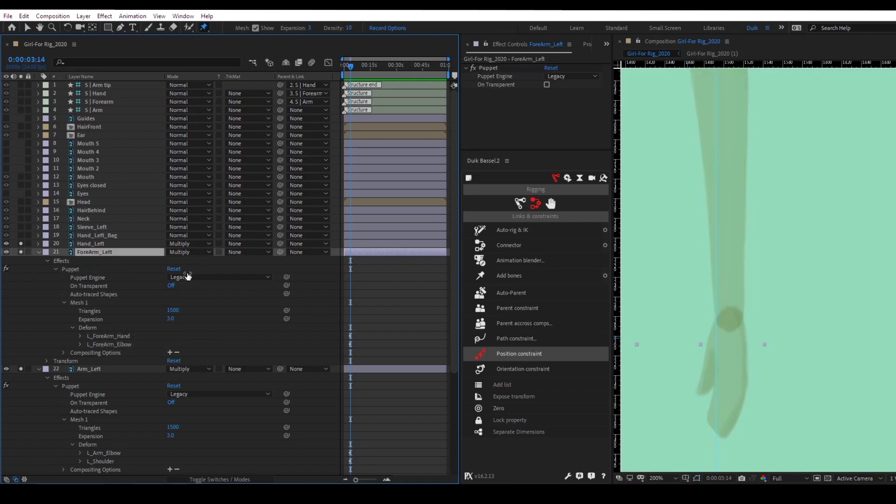
Step: Collapse the ForeArm_Left and Arm_Left layers and set the blending mode of Hand_Left, ForeArm_Left and Arm_Left to Normal
click(38, 252)
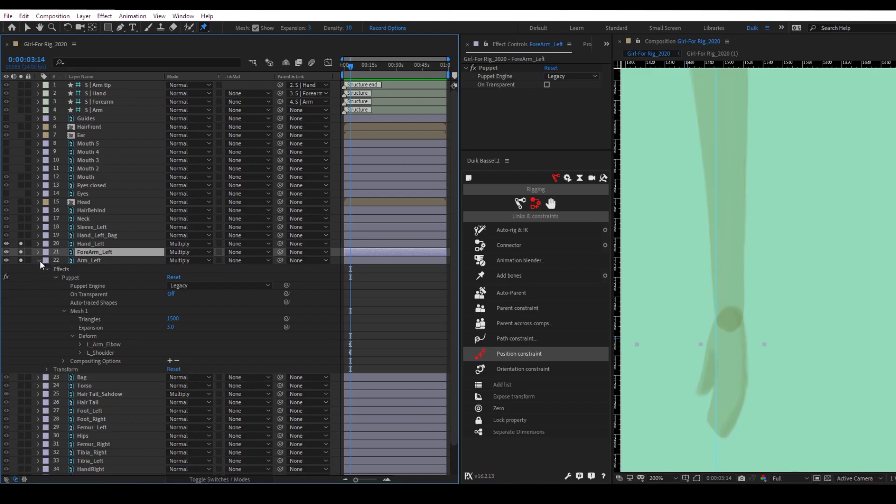
click(39, 260)
click(85, 260)
shift+click(103, 252)
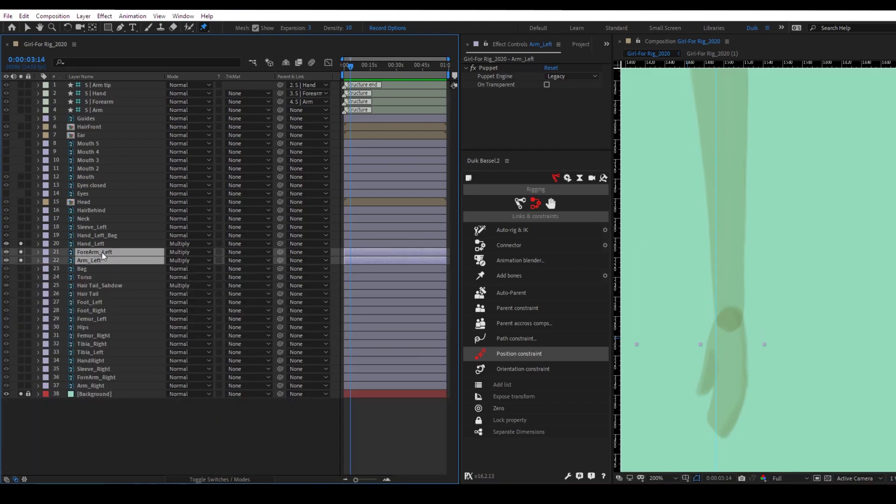
shift+click(94, 243)
click(194, 244)
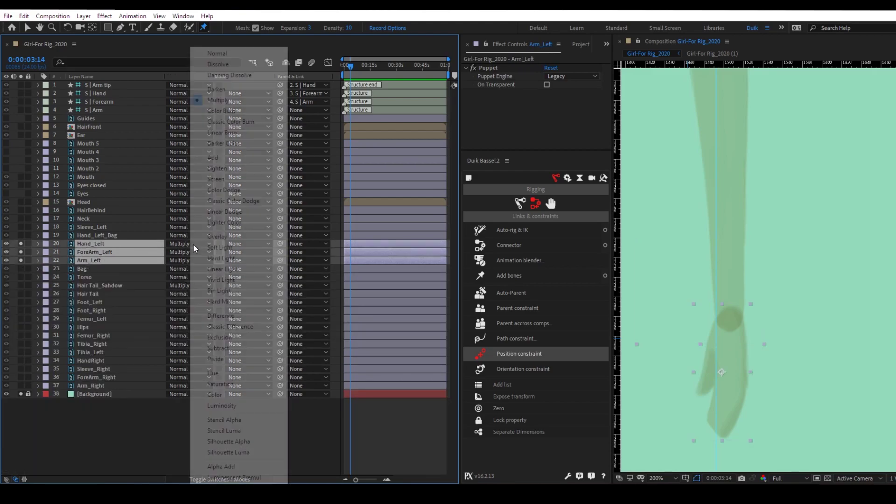
click(223, 55)
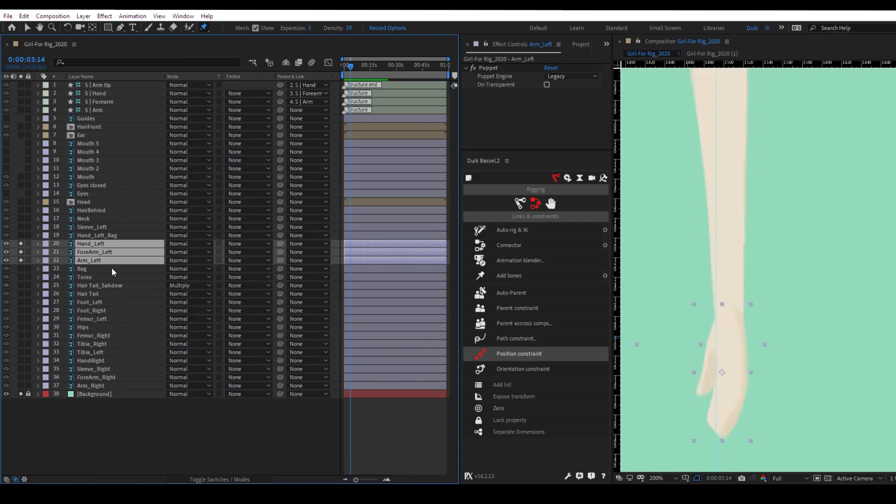
Step: Add Duik bones to Arm_Left's L_Arm_Elbow and L_Shoulder puppet pins
click(89, 260)
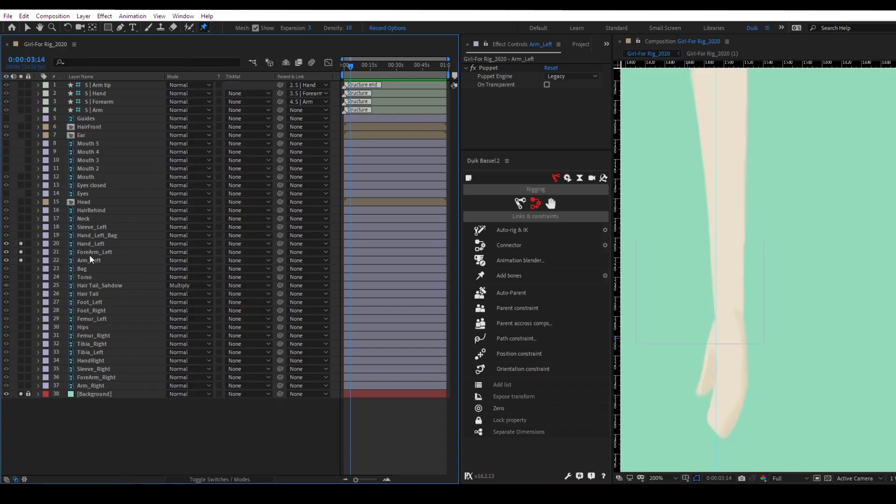
click(108, 344)
shift+click(109, 354)
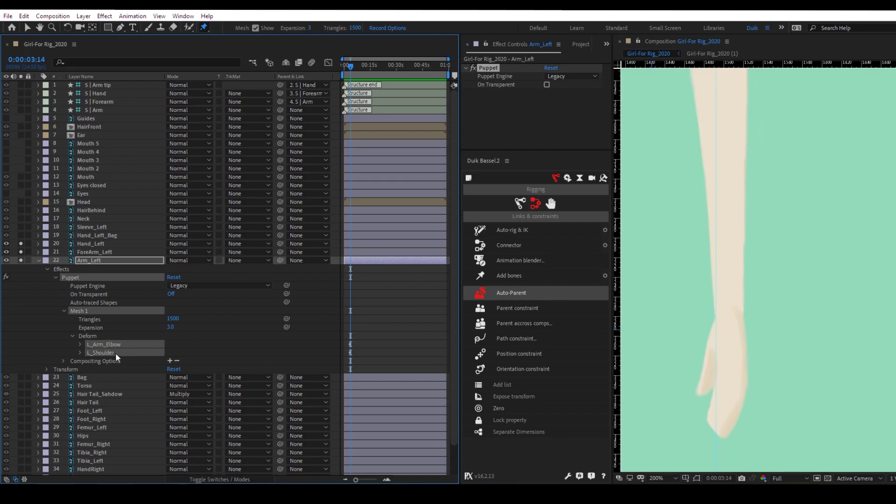
click(515, 276)
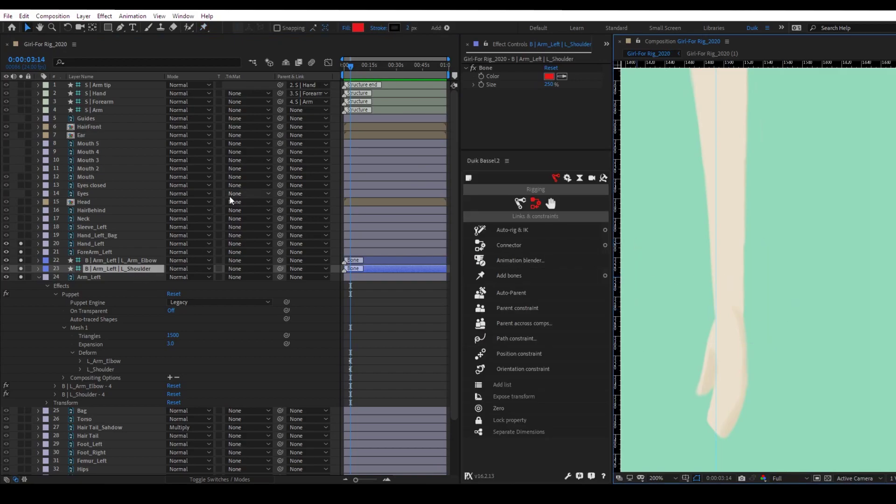
Step: Test the new Arm_Left shoulder and elbow bones by moving them in the composition
scroll(800, 240, down, 2)
key(v)
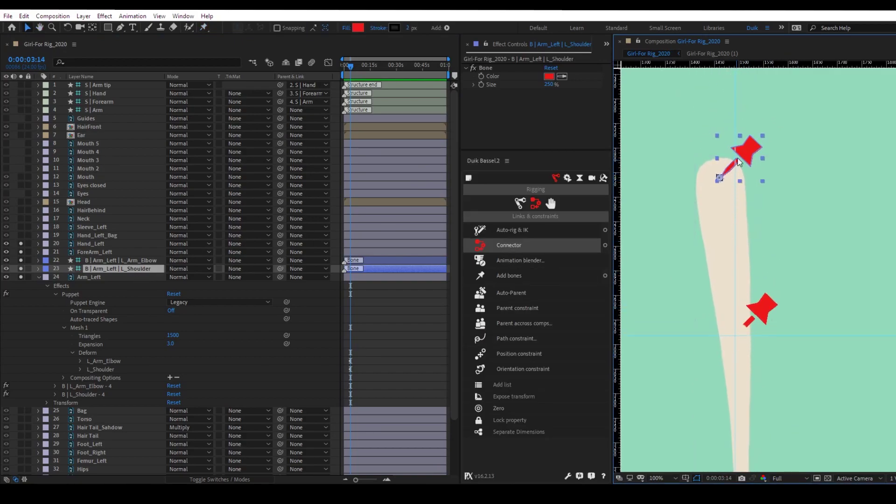
mouse_move(753, 154)
mouse_down()
mouse_move(769, 178)
mouse_move(827, 145)
mouse_move(632, 160)
mouse_move(760, 300)
mouse_move(770, 206)
mouse_move(757, 148)
mouse_up()
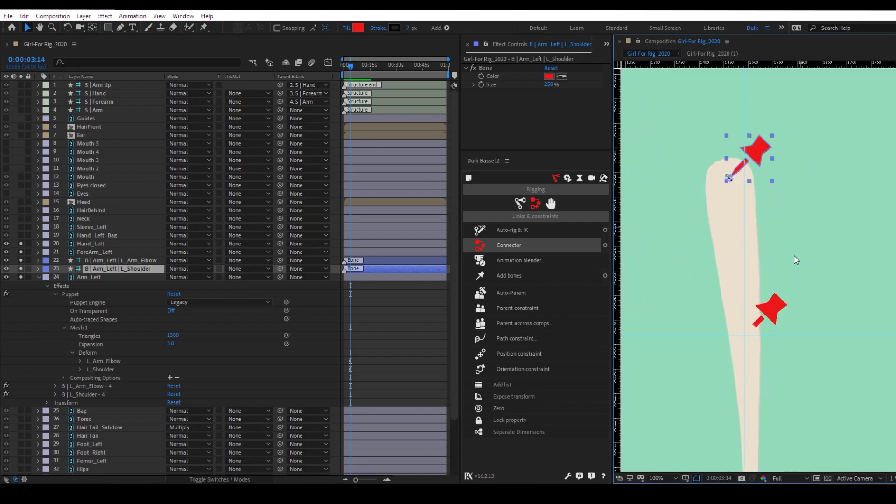
drag(766, 332, 778, 289)
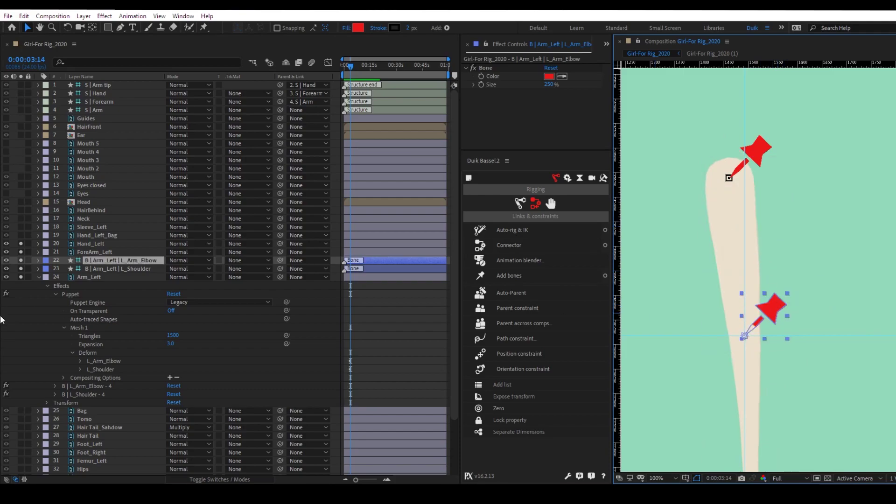
Step: Add Duik bones to ForeArm_Left's L_ForeArm_Hand and L_ForeArm_Elbow puppet pins
click(103, 252)
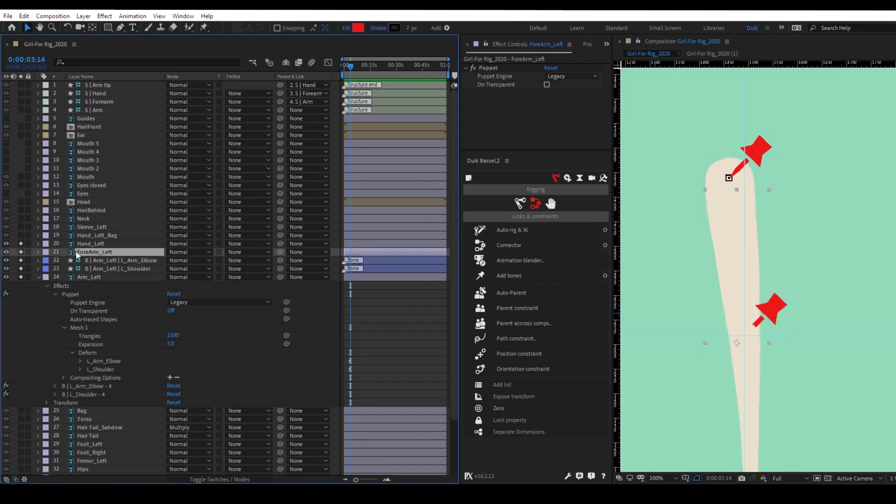
click(38, 252)
click(115, 336)
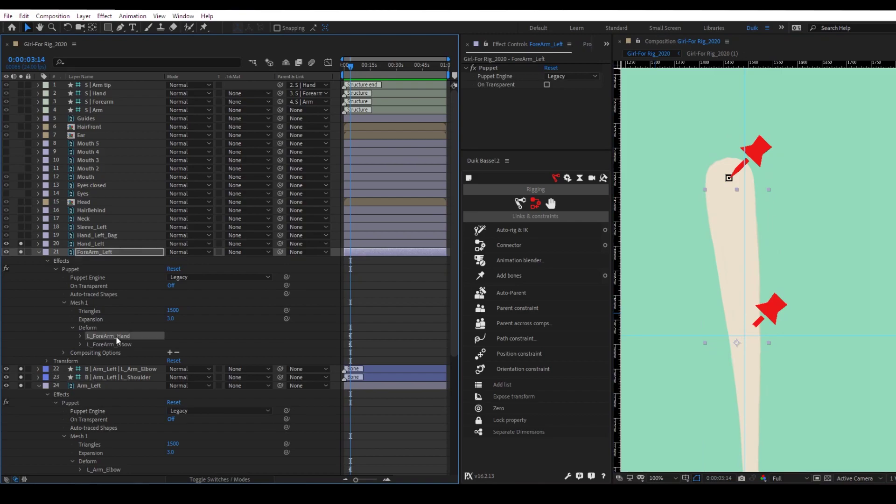
shift+click(119, 345)
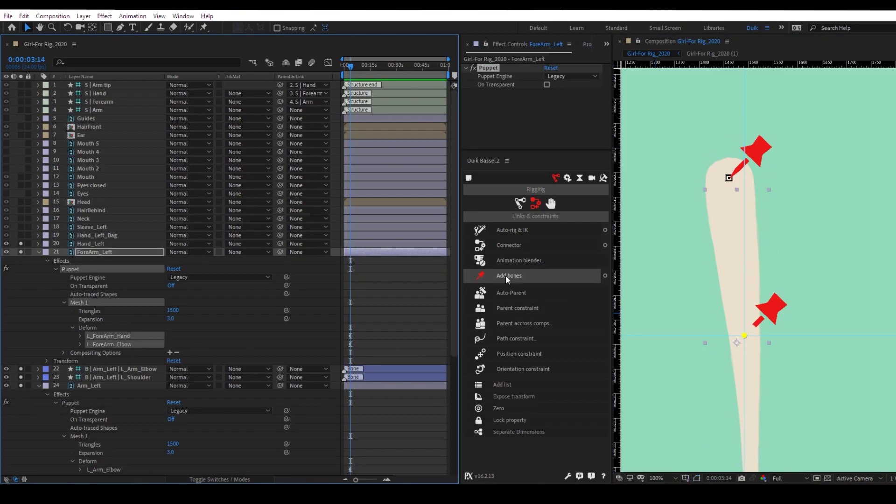
click(538, 276)
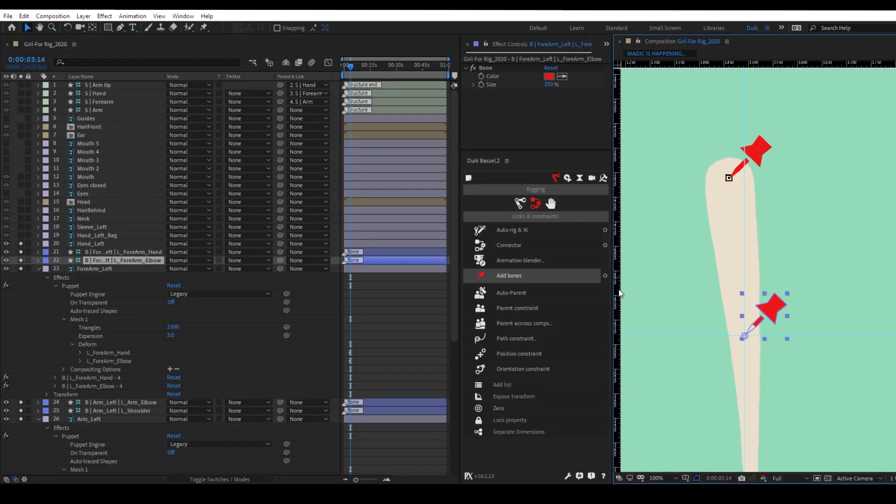
Step: Test how the forearm deforms by moving its hand and elbow bones, and undo the moves
drag(799, 296, 747, 156)
key(v)
drag(729, 312, 695, 250)
drag(730, 171, 785, 160)
key(ctrl+z)
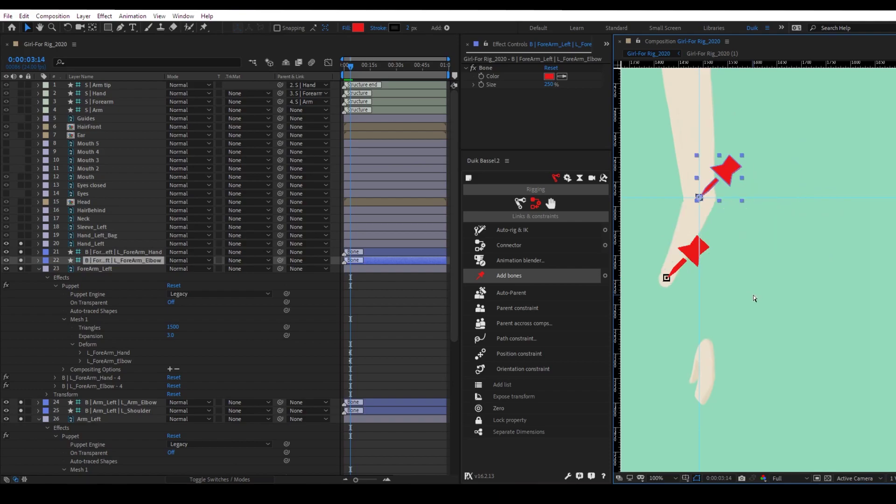
key(ctrl+z)
scroll(731, 269, down, 2)
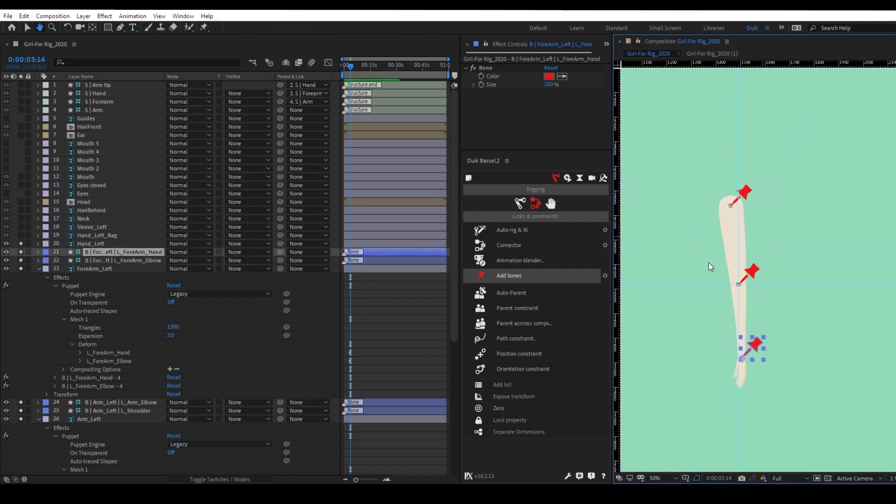
Step: Solo the four structure layers S | Arm, S | Forearm, S | Hand and S | Arm tip with the left arm layers
click(98, 110)
shift+click(95, 85)
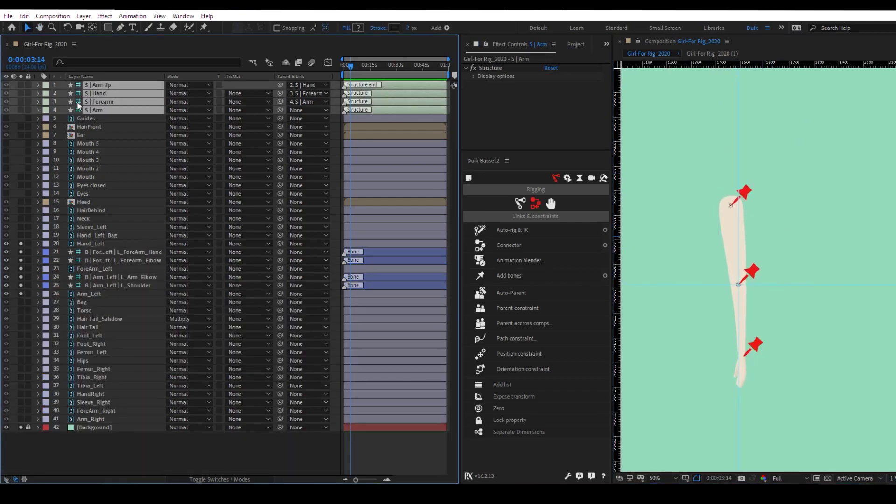
click(21, 85)
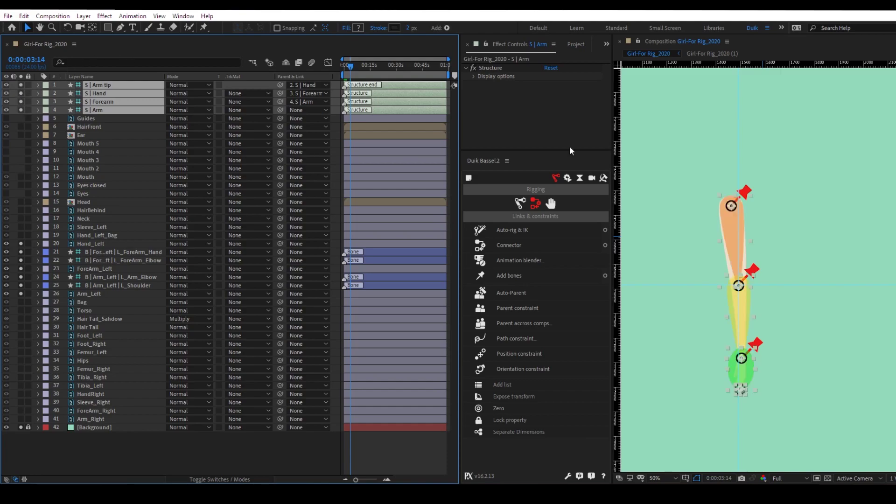
click(107, 464)
click(88, 111)
click(97, 85)
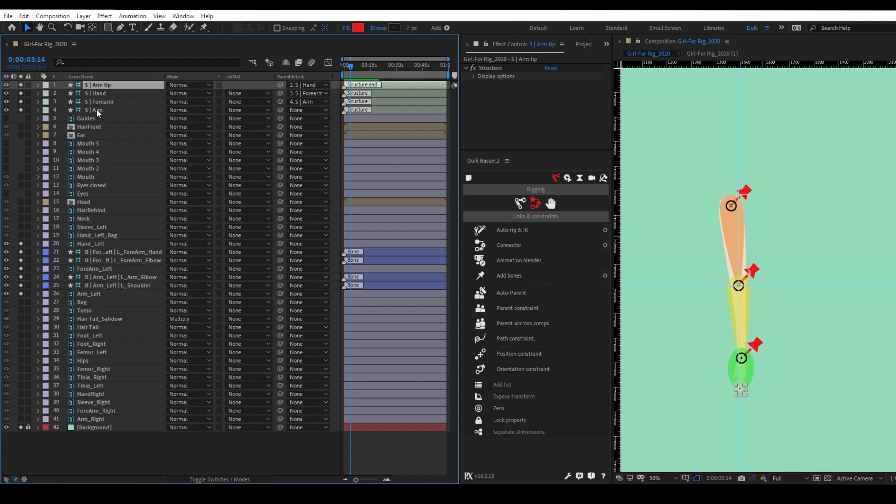
Step: Parent Arm_Left's L_Shoulder bone to S | Arm and test the link with a move of the structure that is undone
click(135, 285)
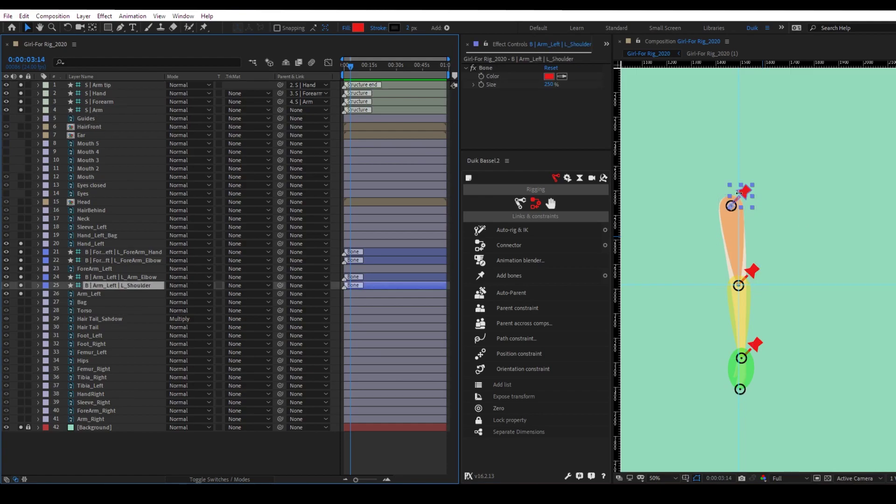
drag(744, 192, 799, 208)
key(ctrl+z)
drag(280, 286, 102, 108)
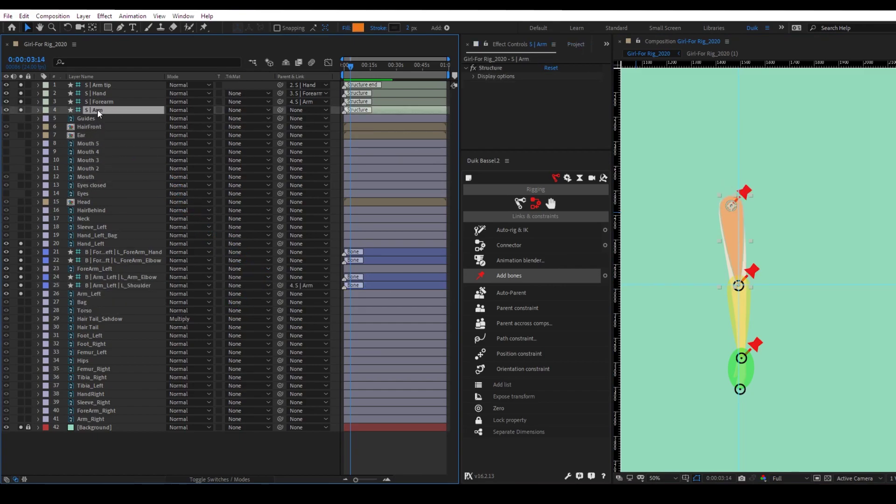
drag(726, 232, 650, 237)
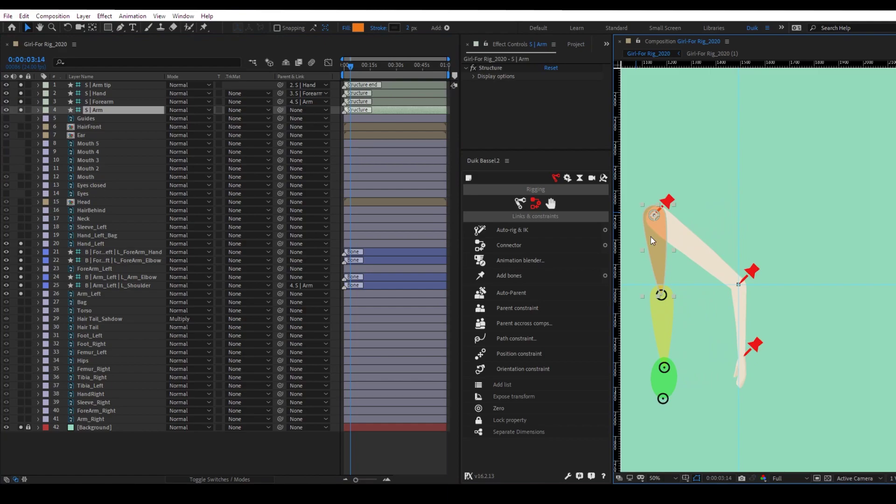
key(ctrl+z)
Step: Parent the L_Arm_Elbow and L_ForeArm_Elbow bones to S | Forearm and test the link by moving the structure
click(158, 277)
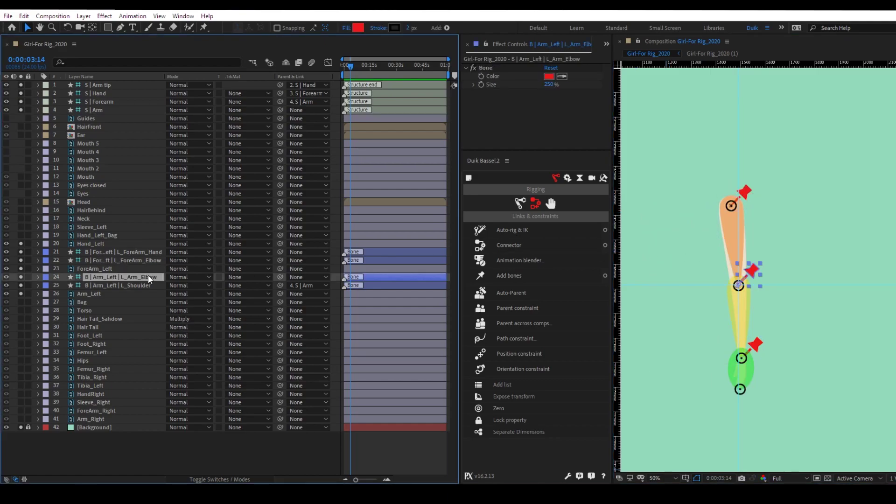
ctrl+click(144, 260)
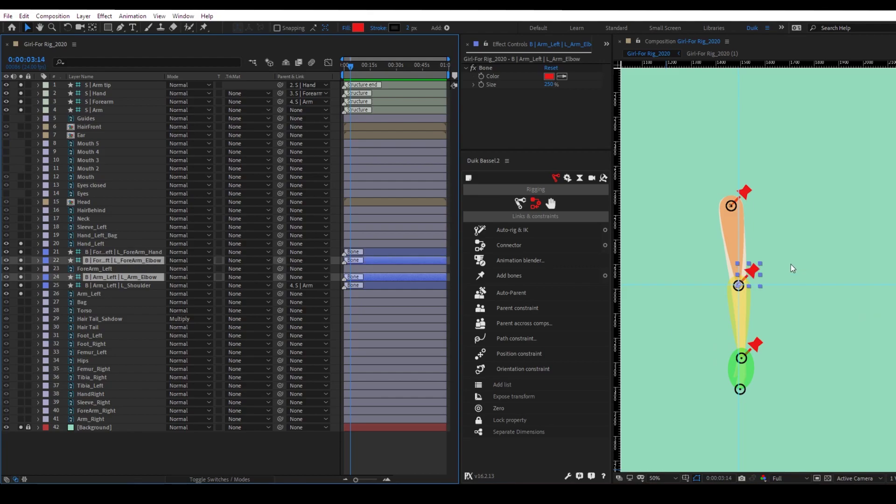
drag(752, 272, 796, 260)
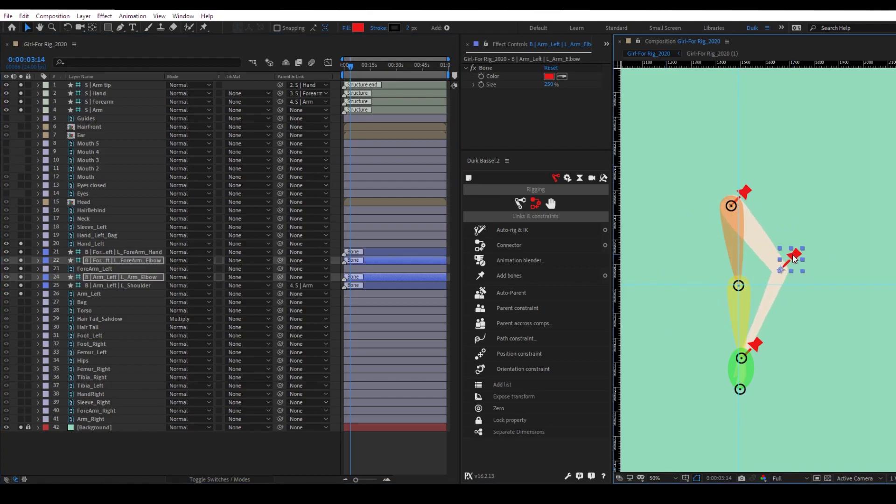
key(ctrl+z)
drag(278, 259, 111, 100)
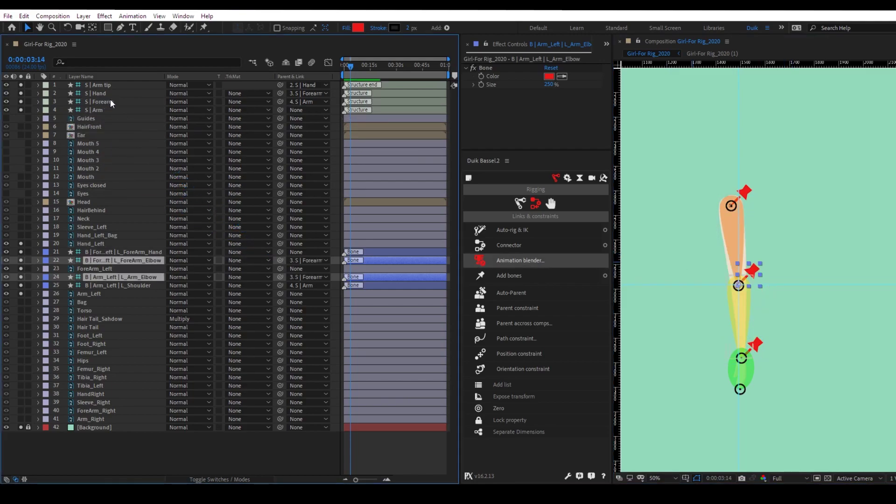
click(111, 102)
drag(742, 299, 710, 288)
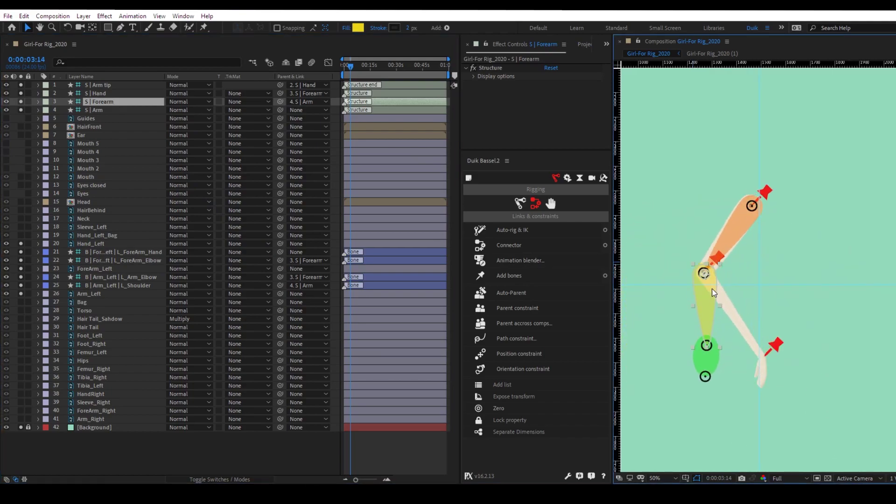
Step: Parent the L_ForeArm_Hand bone and the Hand_Left layer to S | Hand, and select that structure
click(110, 252)
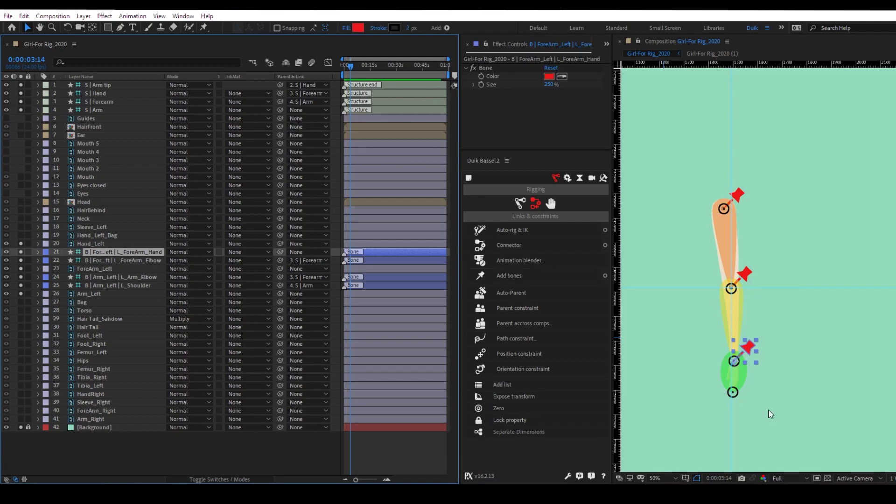
ctrl+click(102, 244)
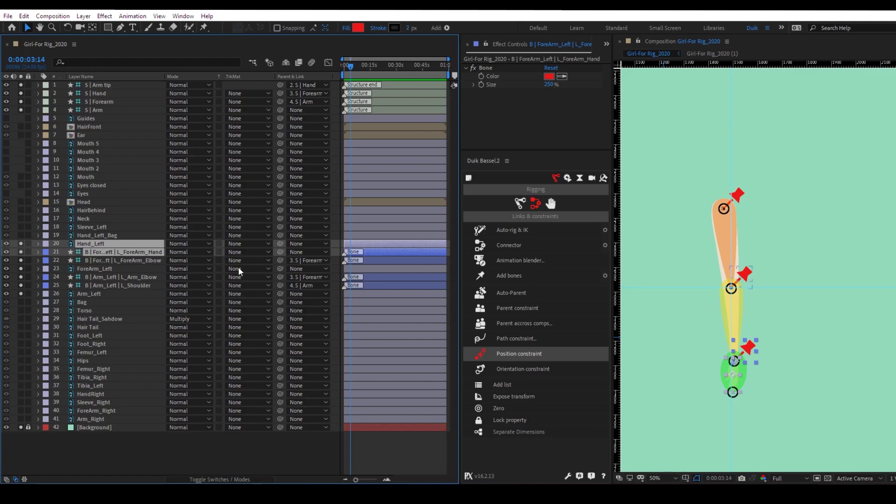
drag(280, 244, 99, 93)
click(98, 93)
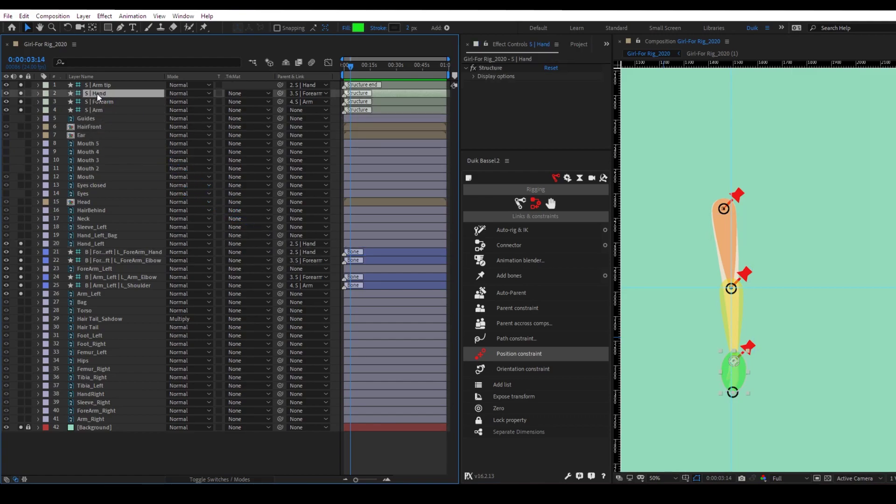
Step: Apply Auto-rig & IK to the four left arm structures S | Arm, S | Forearm, S | Hand and S | Arm tip
key(w)
key(F2)
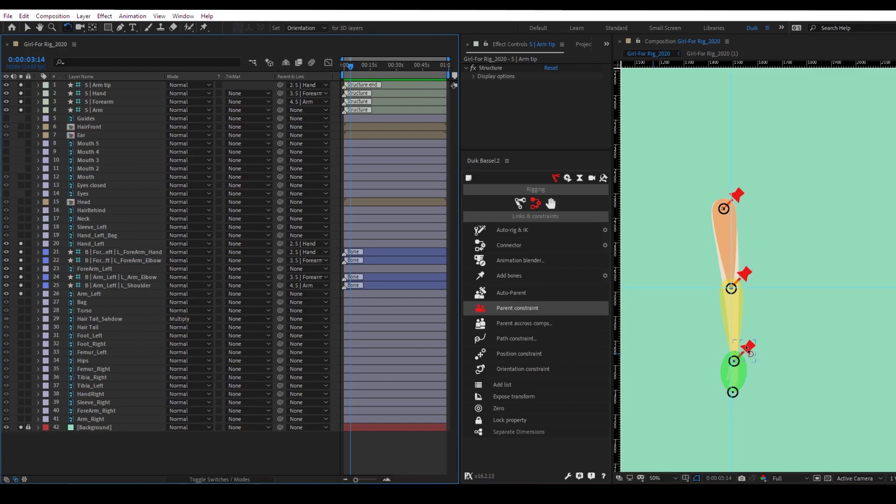
click(96, 110)
shift+click(95, 85)
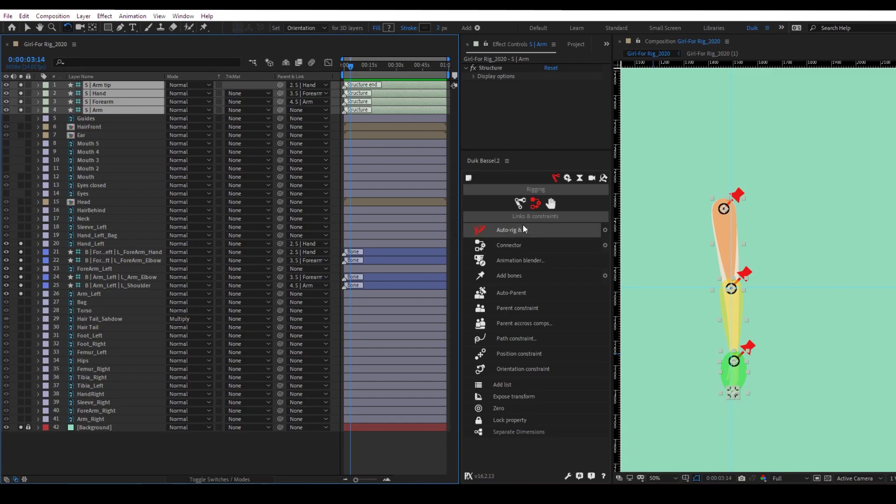
click(509, 229)
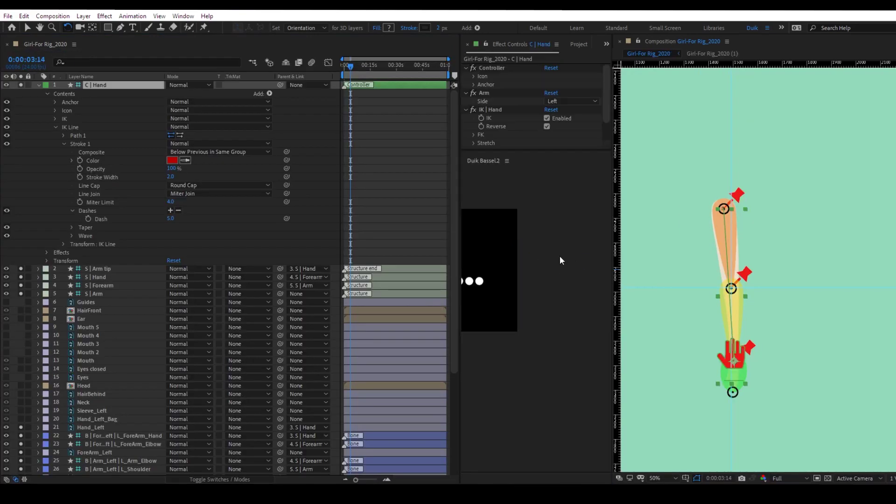
Step: Turn off Draw guides in the IK | Hand display settings of the C | Hand controller
click(256, 125)
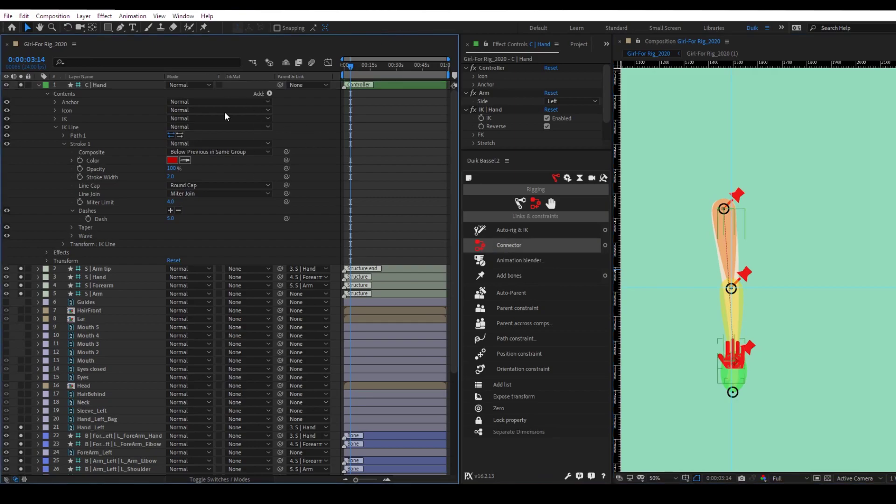
click(111, 86)
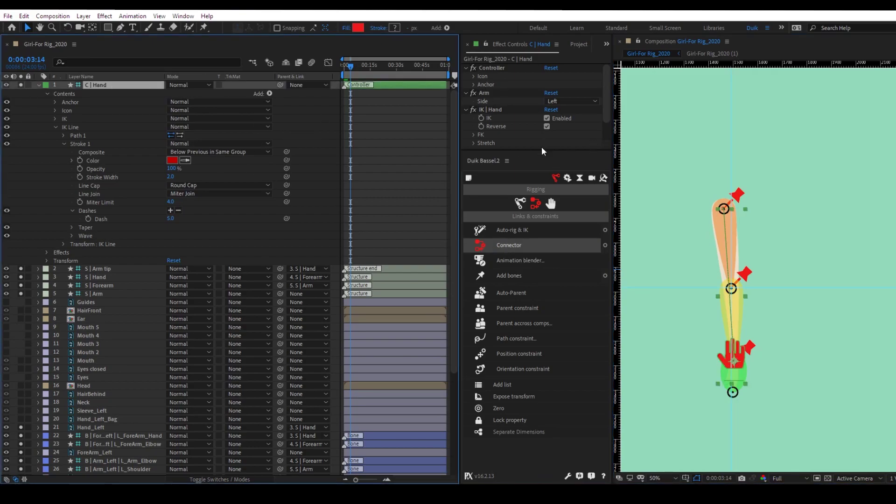
drag(541, 154, 543, 178)
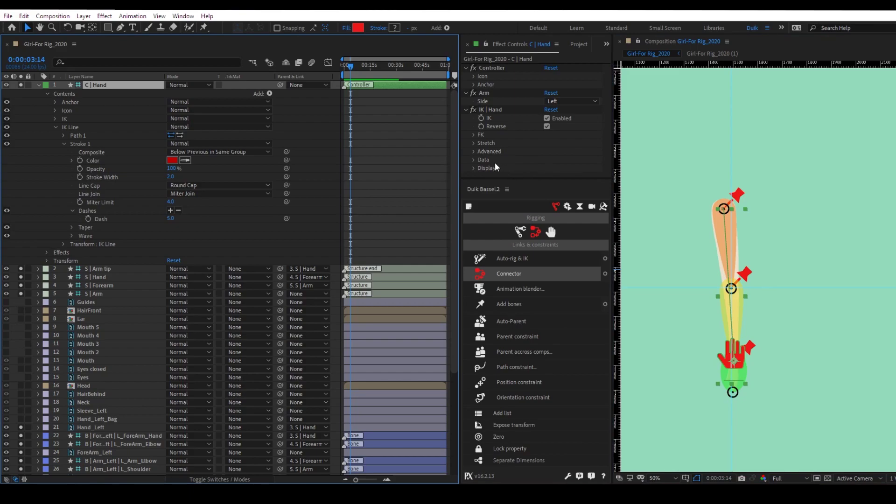
click(475, 167)
click(547, 172)
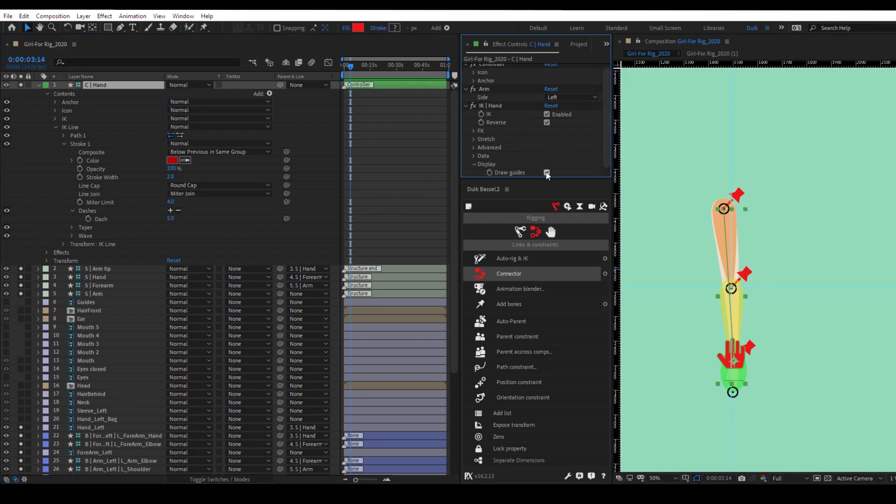
click(476, 163)
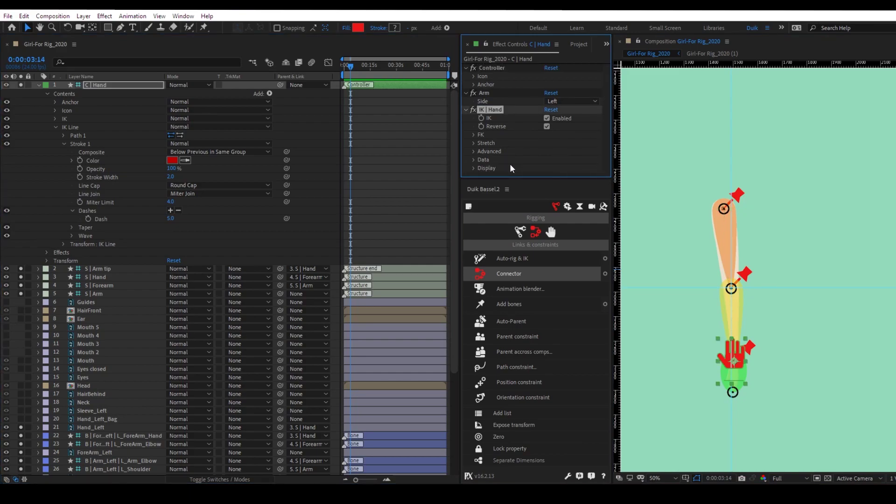
Step: Flip the C | Hand controller icon and set its size to 130%
click(473, 76)
click(546, 109)
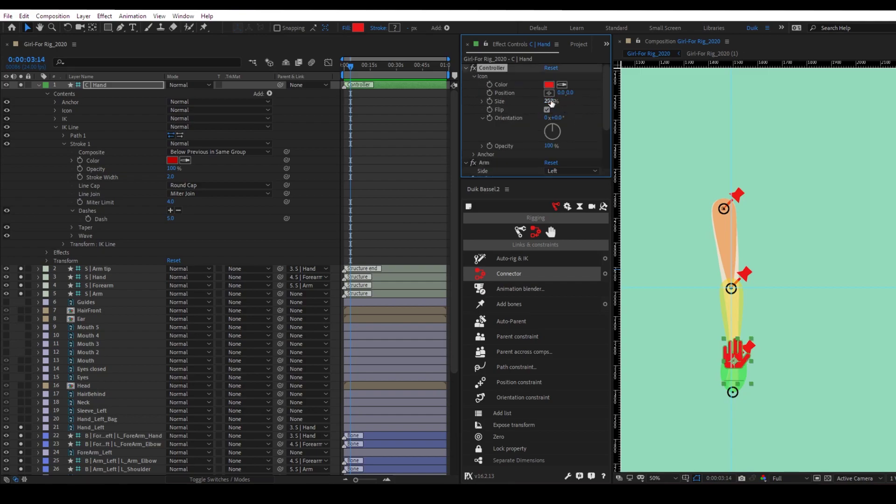
drag(550, 101, 547, 104)
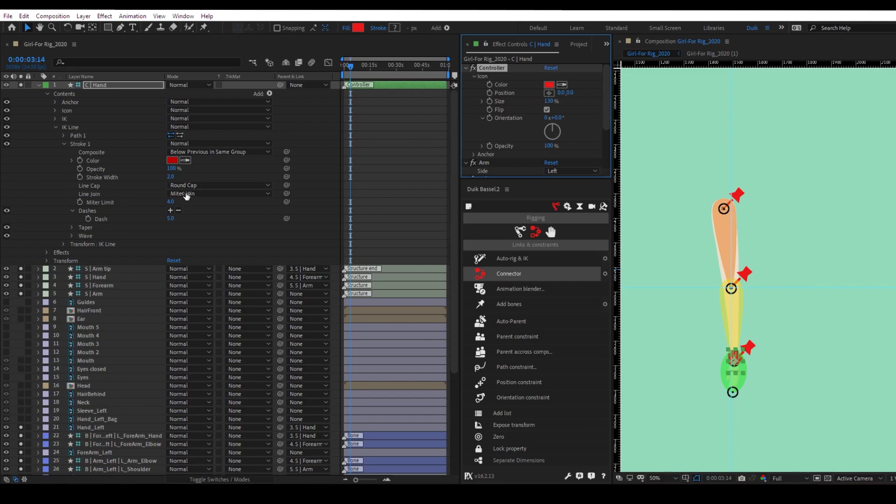
Step: Unsolo the four structure layers and the four left arm bone layers, leaving only the arm artwork and hand controller soloed
drag(22, 270, 21, 291)
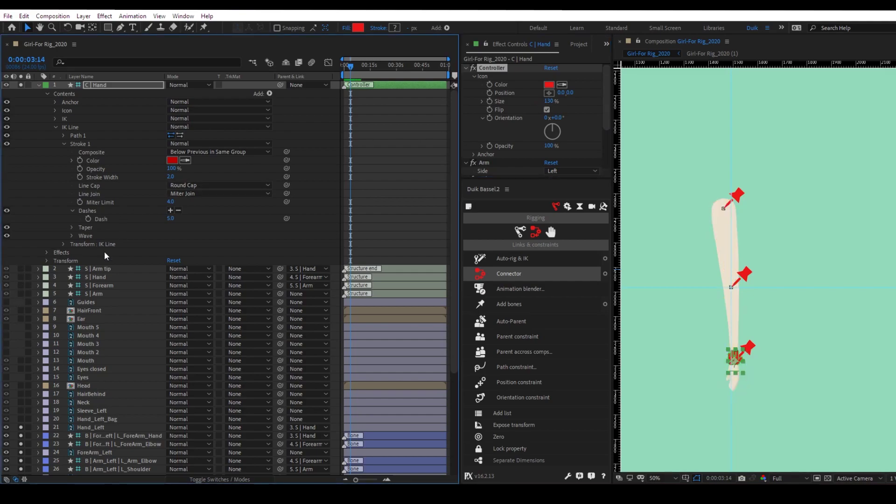
scroll(103, 242, down, 5)
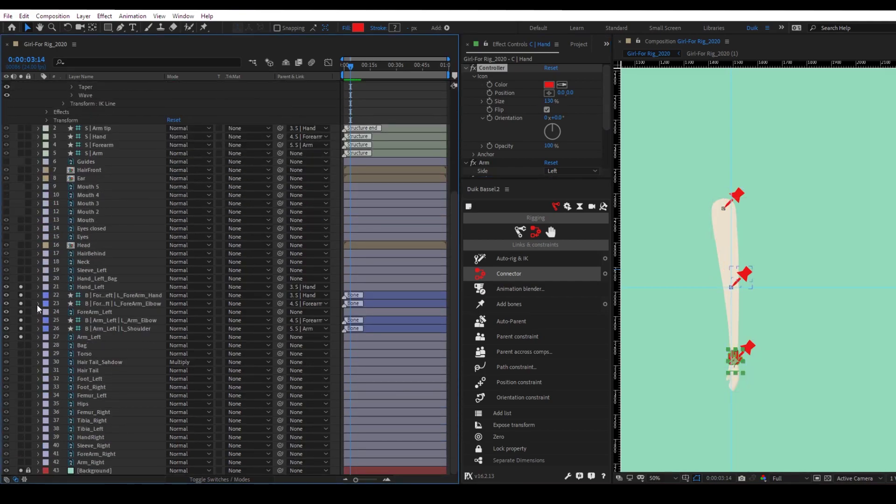
drag(22, 295, 21, 327)
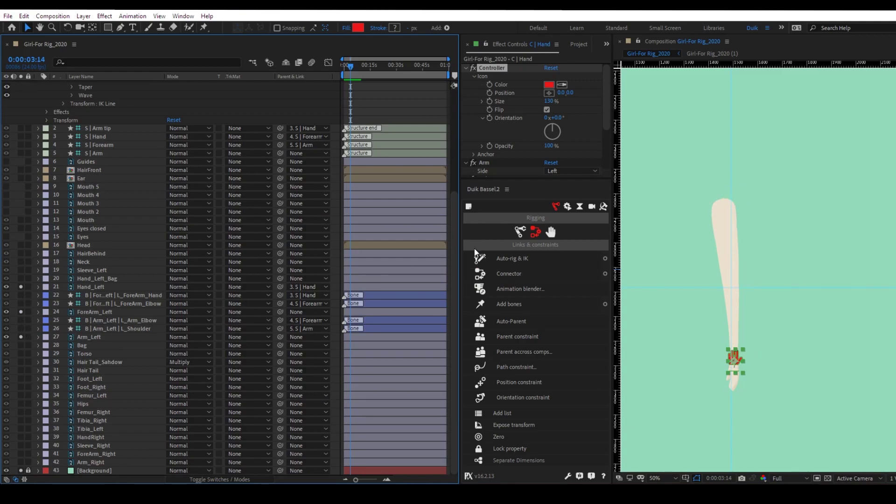
click(816, 307)
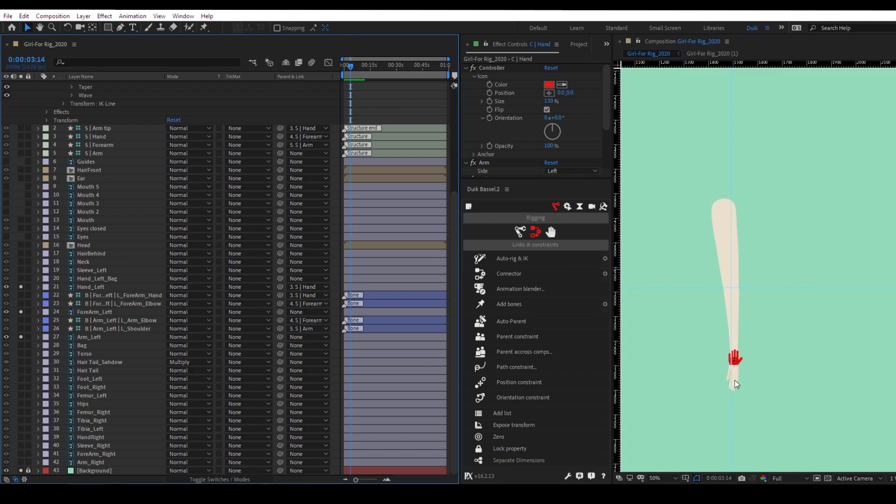
Step: Test the arm's IK by moving the C | Hand controller around the body, undoing each move
mouse_move(735, 362)
mouse_down()
mouse_move(765, 359)
mouse_move(785, 295)
mouse_move(683, 255)
mouse_move(646, 200)
mouse_move(672, 185)
mouse_move(702, 340)
mouse_move(774, 319)
mouse_move(756, 250)
mouse_move(691, 205)
mouse_move(747, 200)
mouse_move(740, 237)
mouse_move(685, 226)
mouse_move(746, 240)
mouse_move(747, 191)
mouse_move(696, 186)
mouse_move(708, 224)
mouse_move(646, 310)
mouse_move(798, 306)
mouse_move(796, 262)
mouse_move(738, 210)
mouse_move(762, 302)
mouse_move(693, 318)
mouse_move(692, 337)
mouse_up()
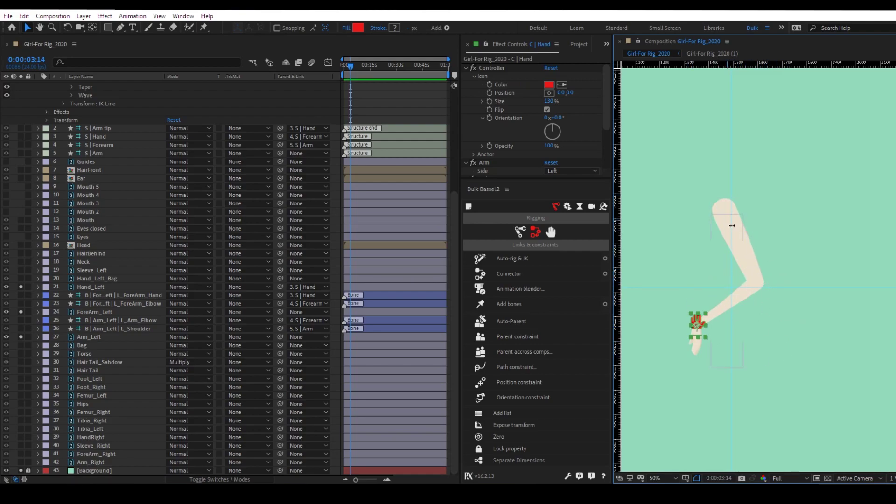
key(ctrl+z)
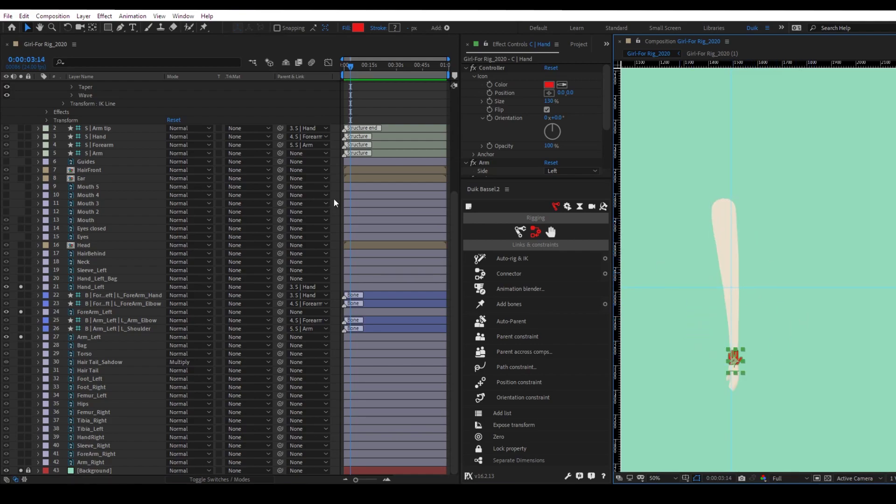
drag(734, 359, 817, 397)
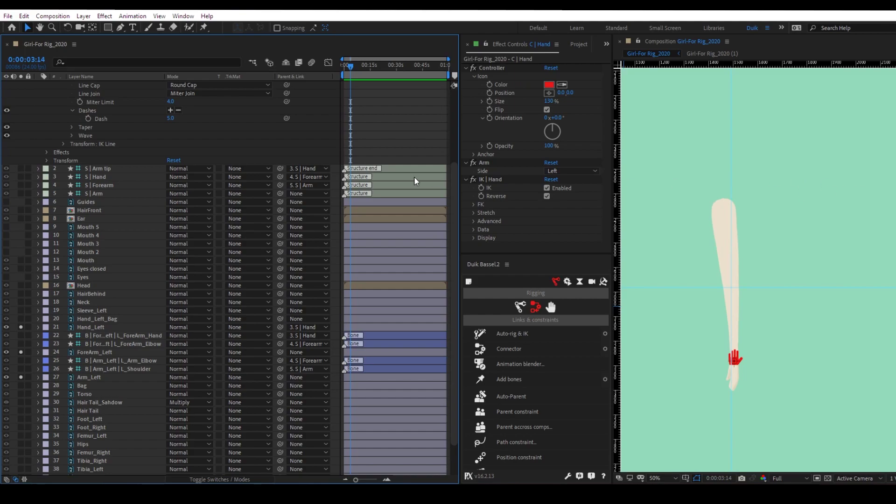
Step: Solo the Hand_Left_Bag layer in place of C | Hand and move it beside the left hand
click(85, 319)
drag(20, 319, 21, 328)
click(686, 248)
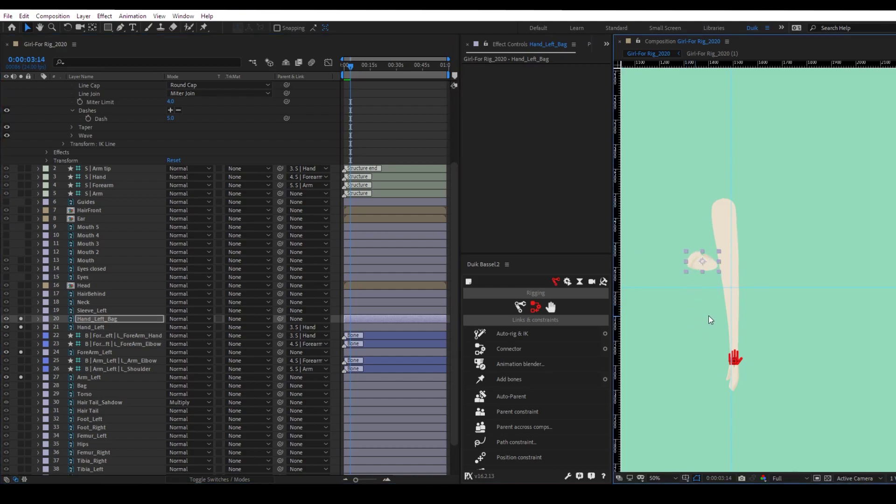
scroll(734, 352, up, 2)
drag(670, 154, 705, 349)
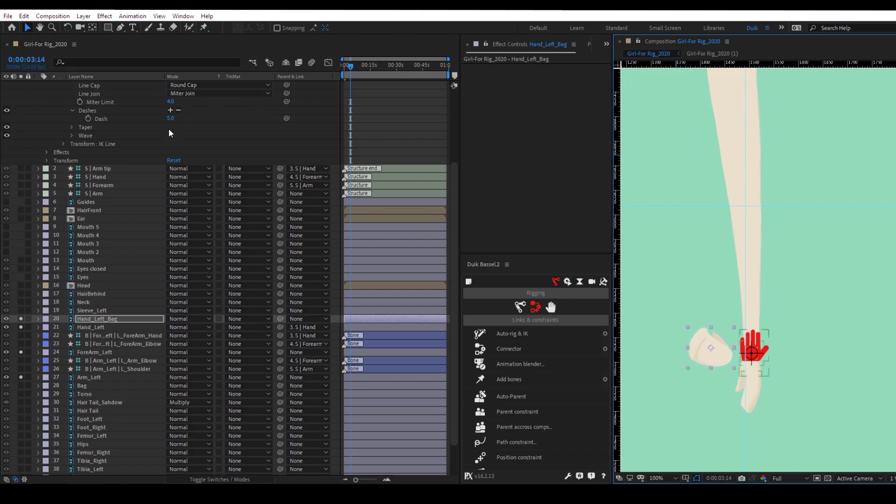
scroll(172, 129, up, 4)
click(20, 86)
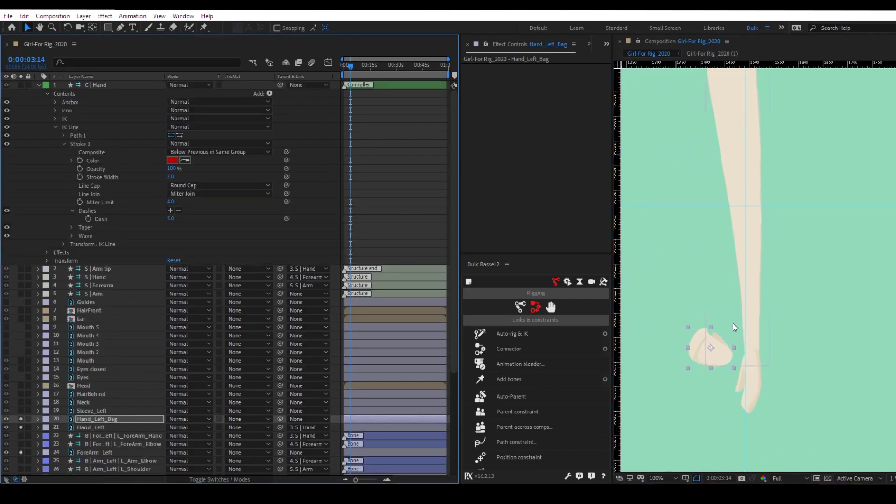
Step: Rotate and place Hand_Left_Bag over the end of the left forearm and parent it to S | Hand
key(w)
drag(698, 370, 765, 376)
key(v)
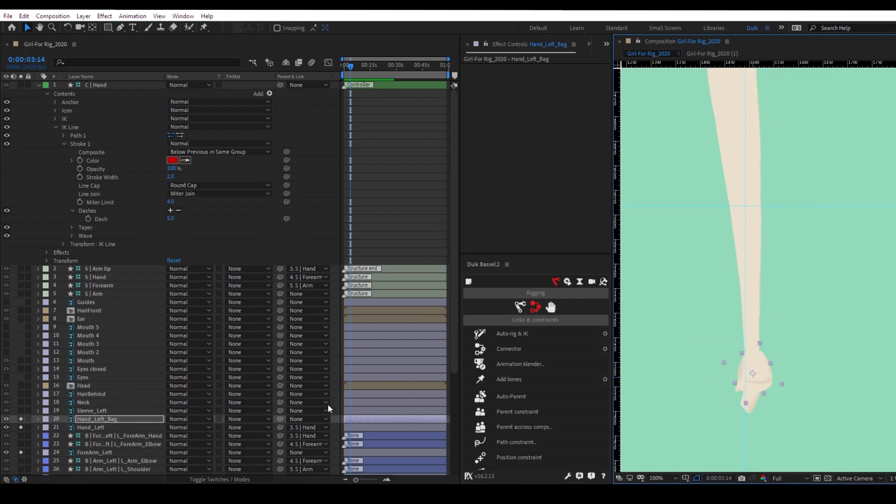
drag(280, 419, 106, 278)
click(73, 276)
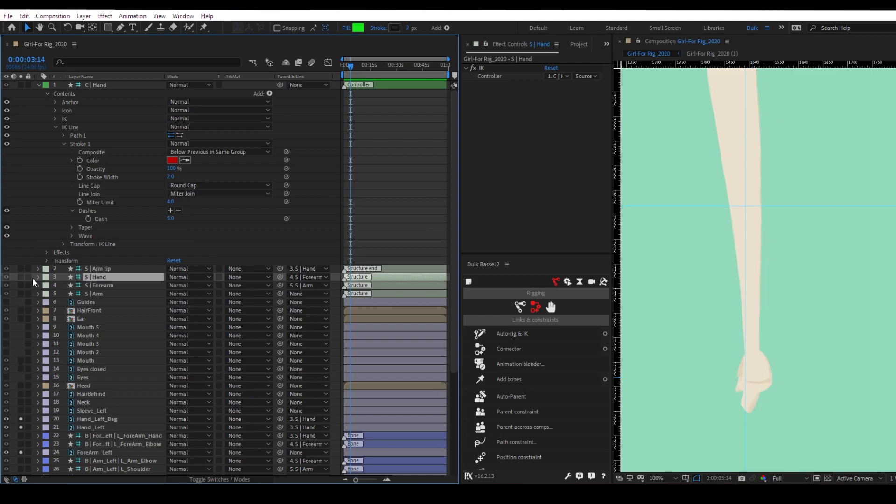
Step: Collapse the existing effects of the C | Hand controller and add a Slider Control effect to it
click(104, 84)
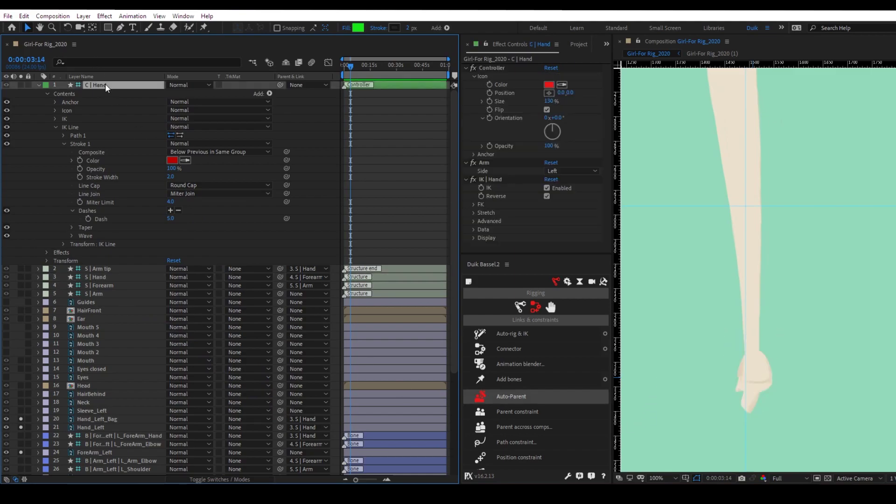
click(466, 68)
click(467, 76)
click(466, 85)
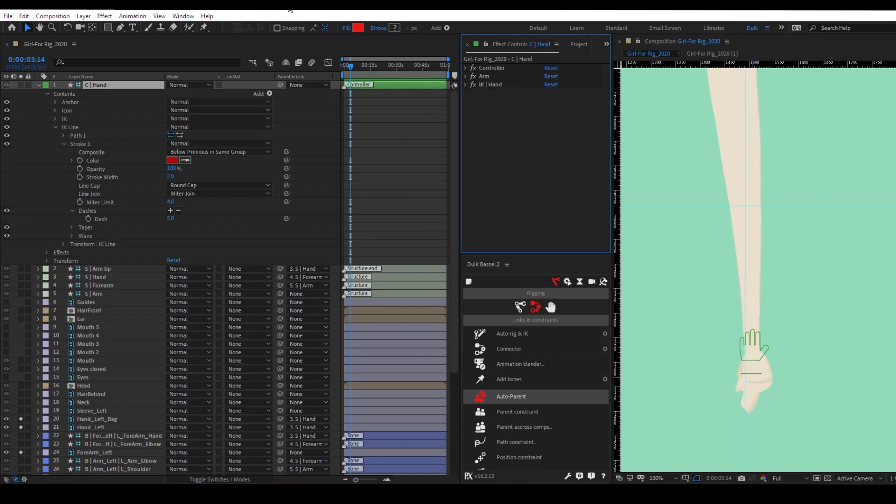
click(104, 16)
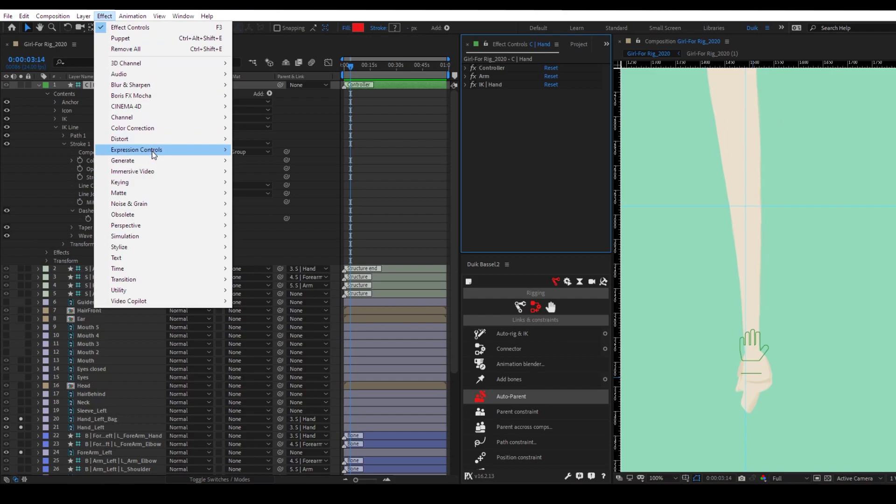
mouse_move(149, 155)
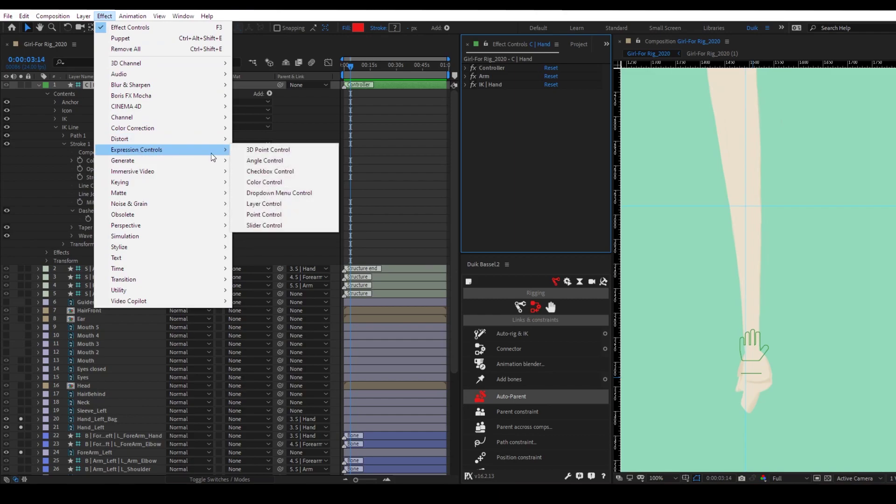
click(264, 226)
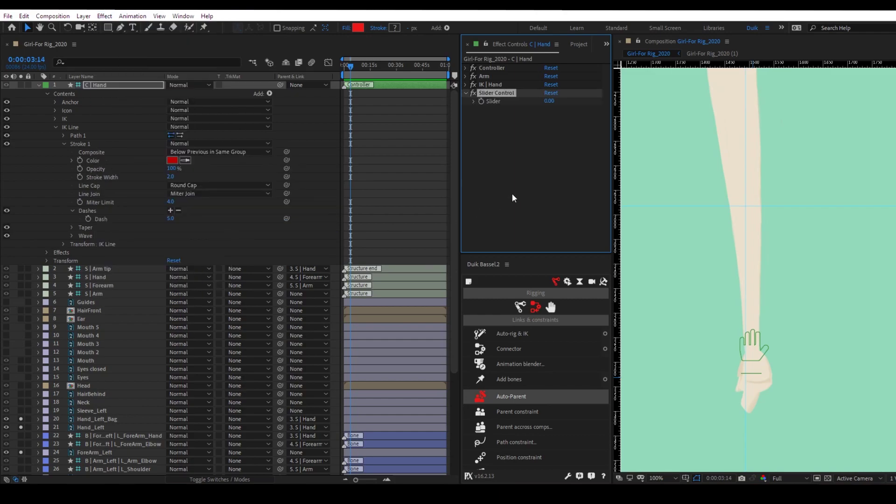
Step: Set the range of the new slider on C | Hand from 1 to 2
right_click(494, 102)
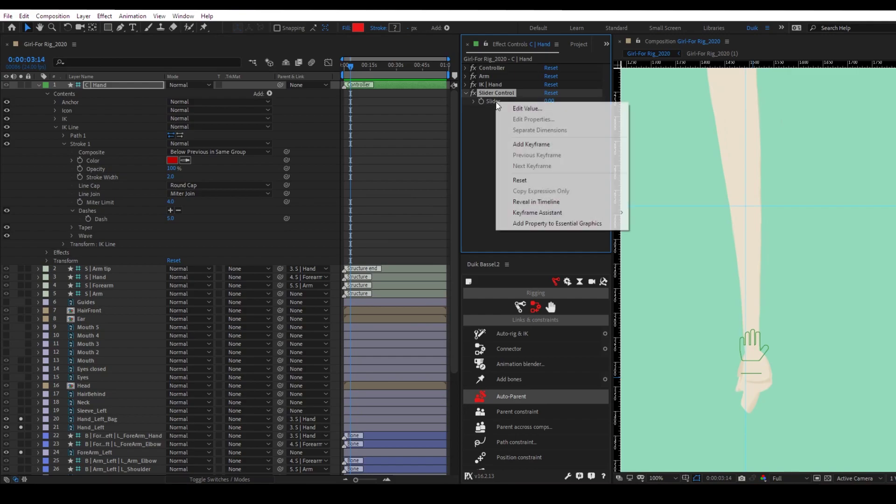
click(520, 108)
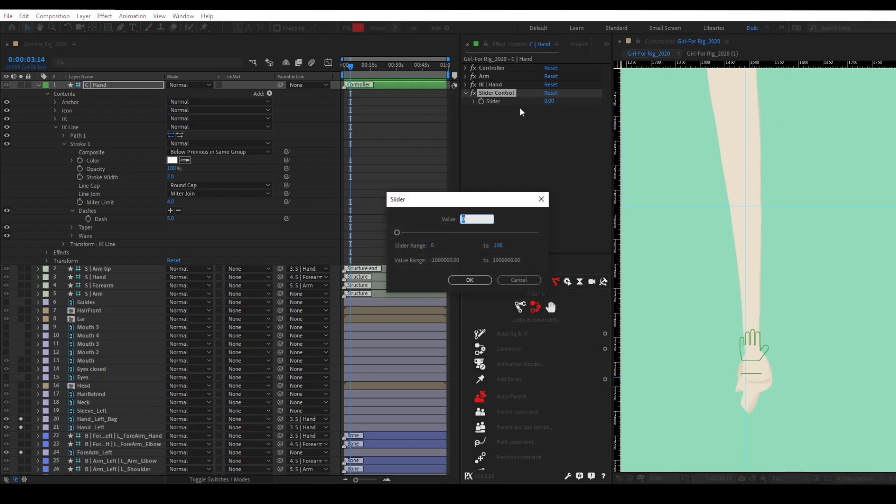
drag(475, 200, 462, 158)
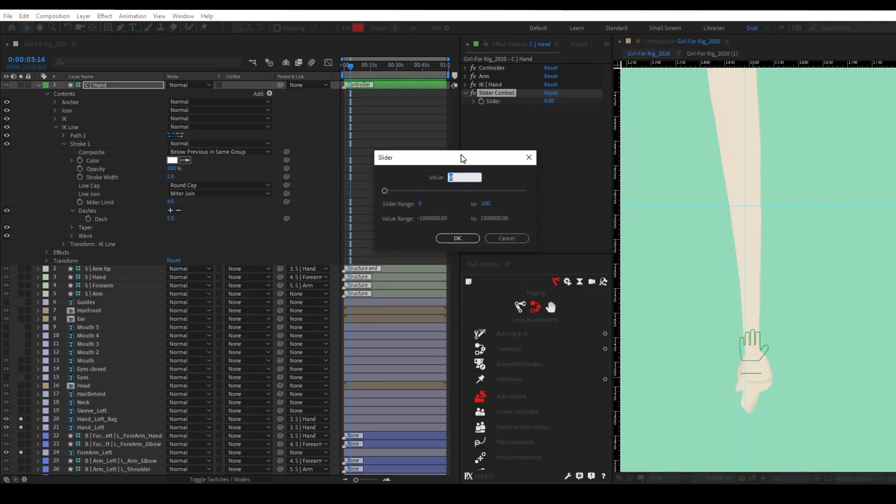
click(420, 204)
text(1)
click(485, 204)
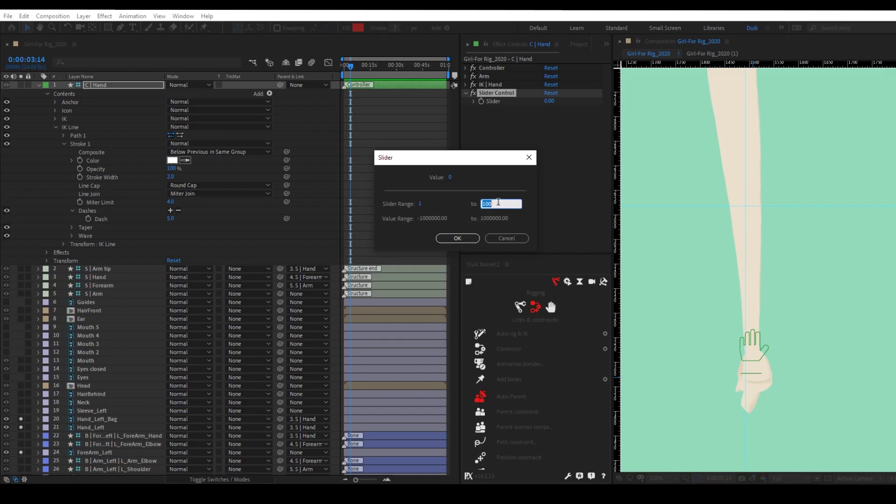
text(2)
click(458, 238)
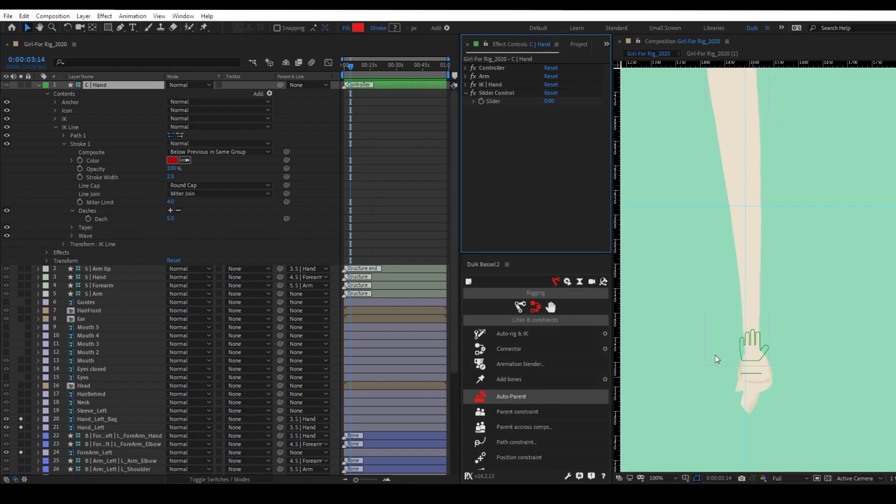
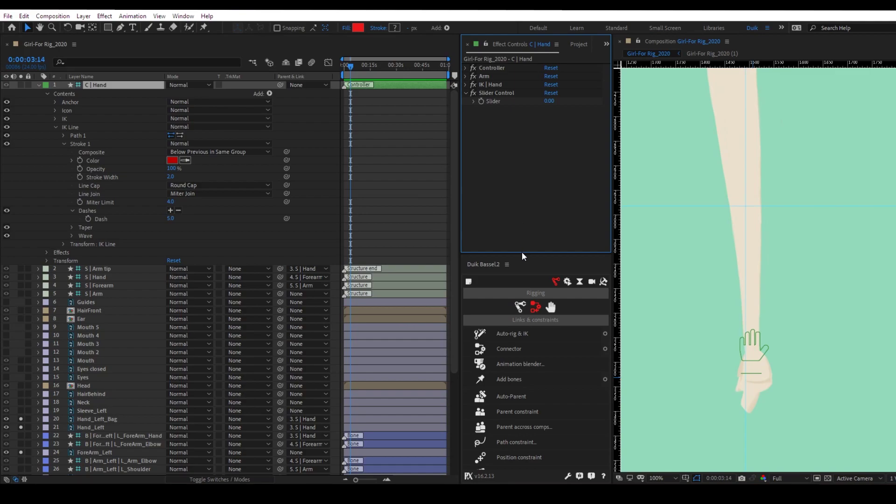
Step: Start Duik's Connector and pick the Slider property of the C | Hand Slider Control effect as the controlling property
drag(525, 254, 510, 184)
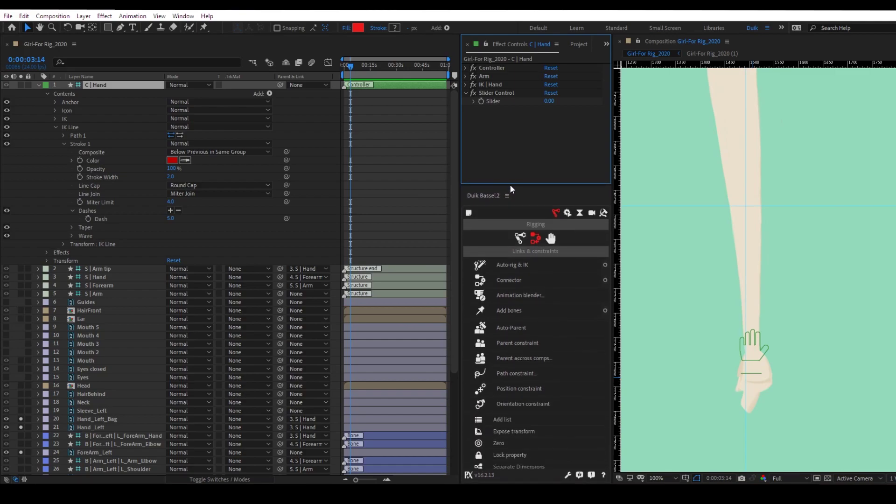
click(605, 281)
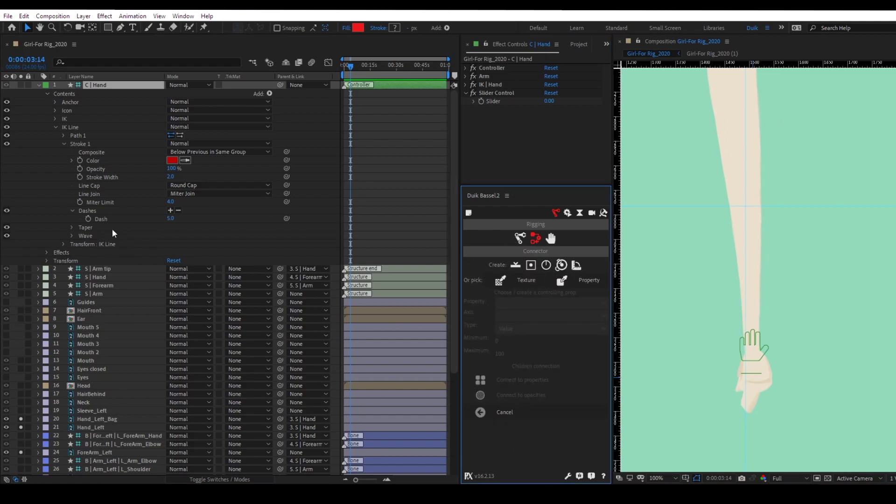
click(64, 144)
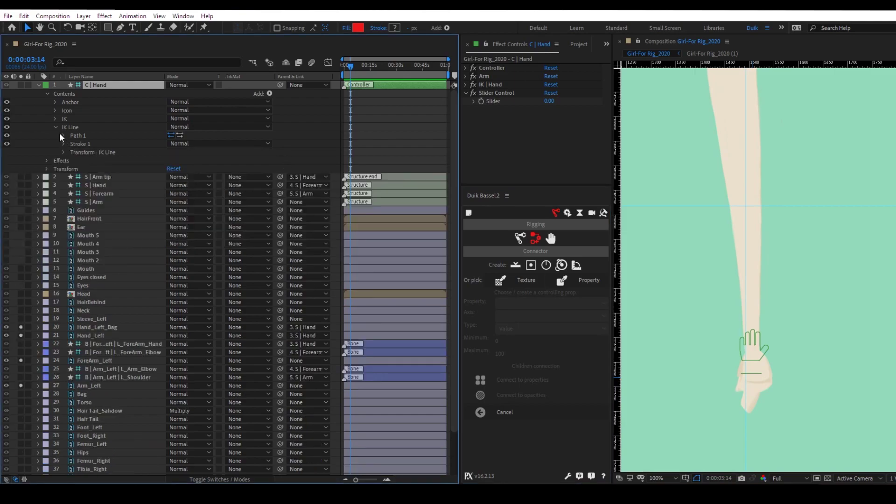
click(55, 127)
click(58, 136)
click(83, 177)
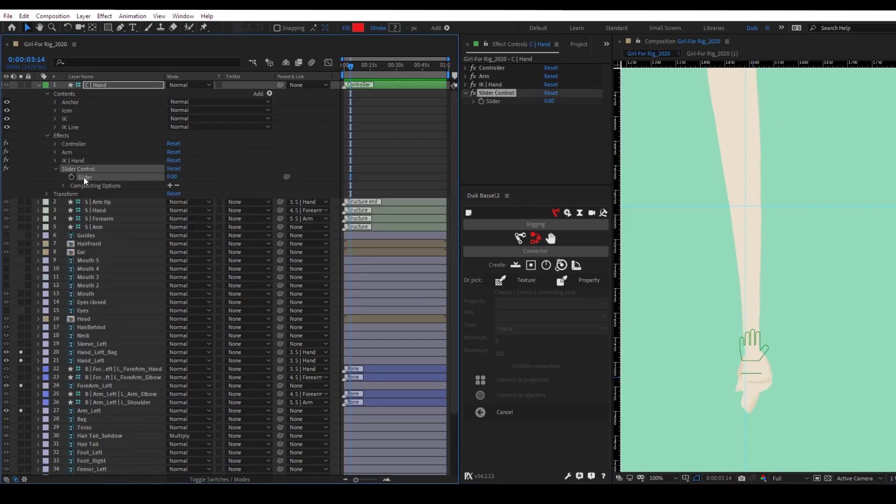
click(574, 282)
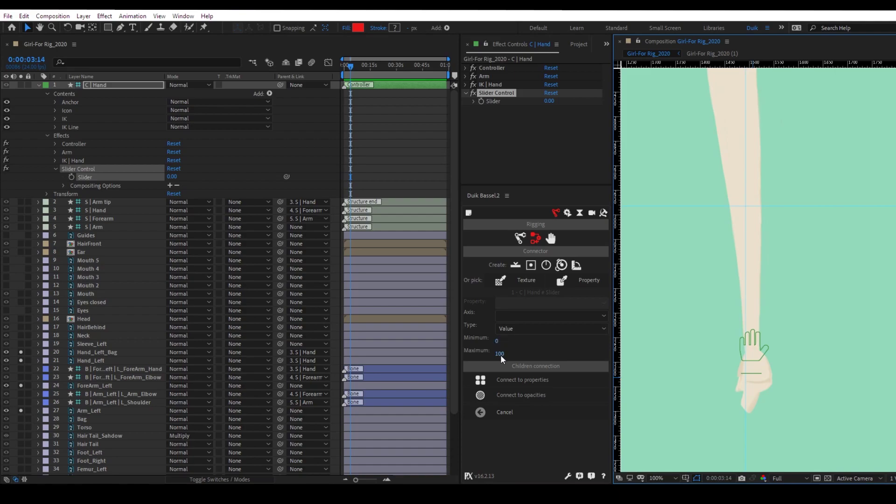
Step: Set the connector's minimum to 1 and maximum to 2
click(496, 342)
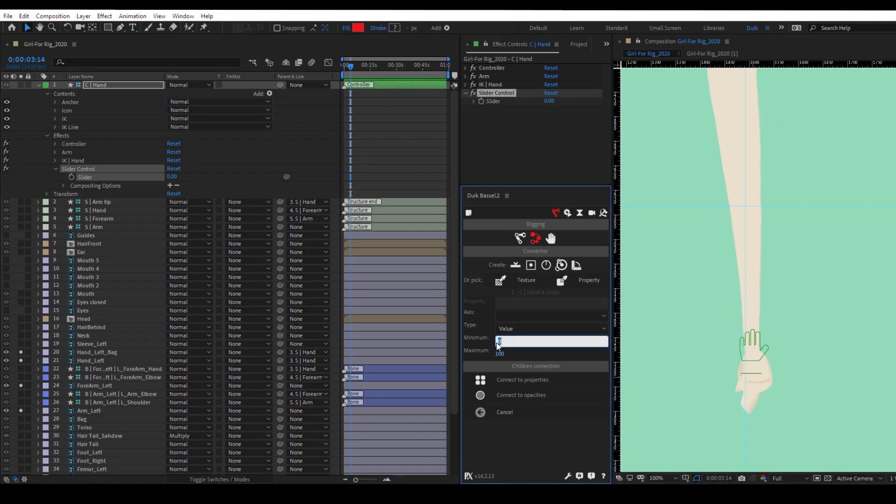
text(1)
click(499, 353)
text(2)
key(Return)
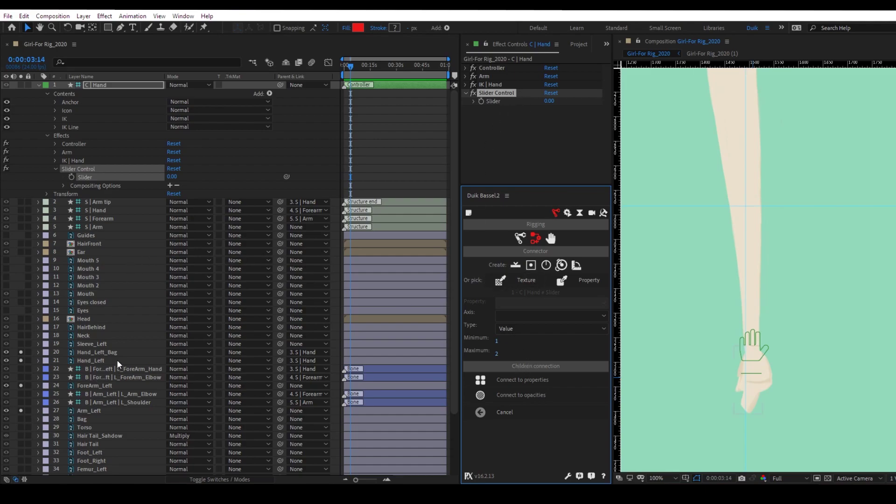
Step: Connect the opacities of the Hand_Left and Hand_Left_Bag layers to the slider
click(91, 360)
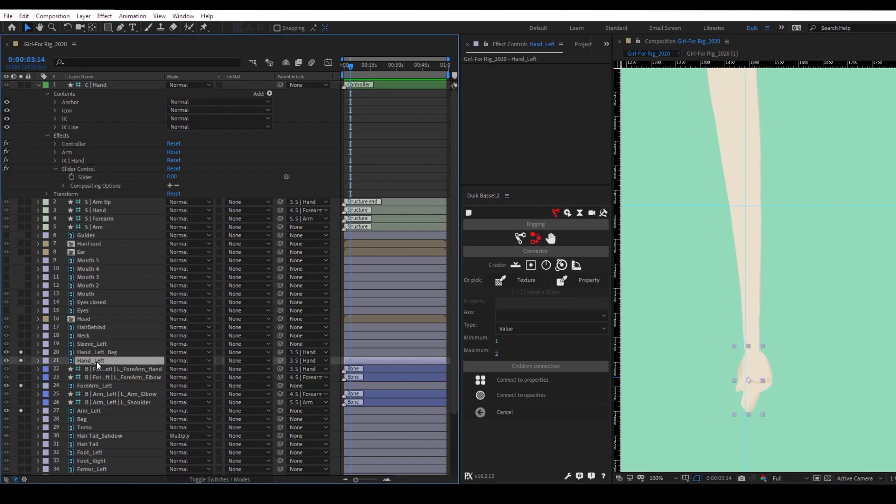
ctrl+click(103, 353)
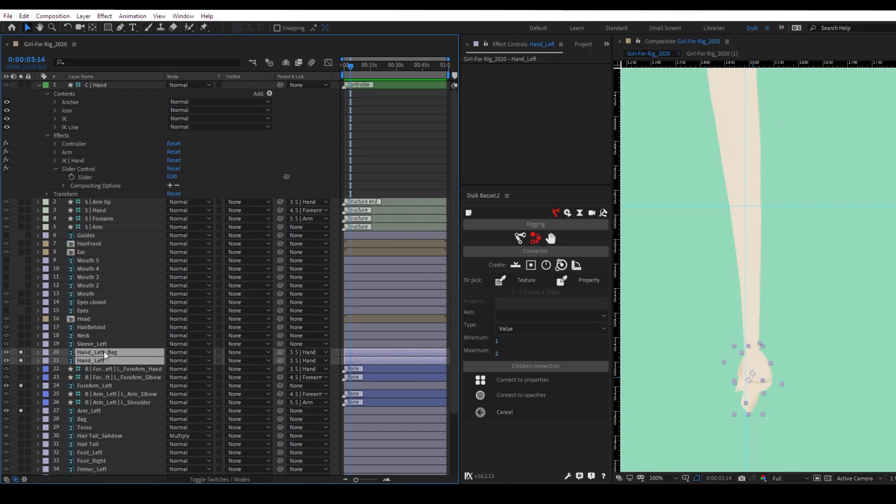
click(530, 397)
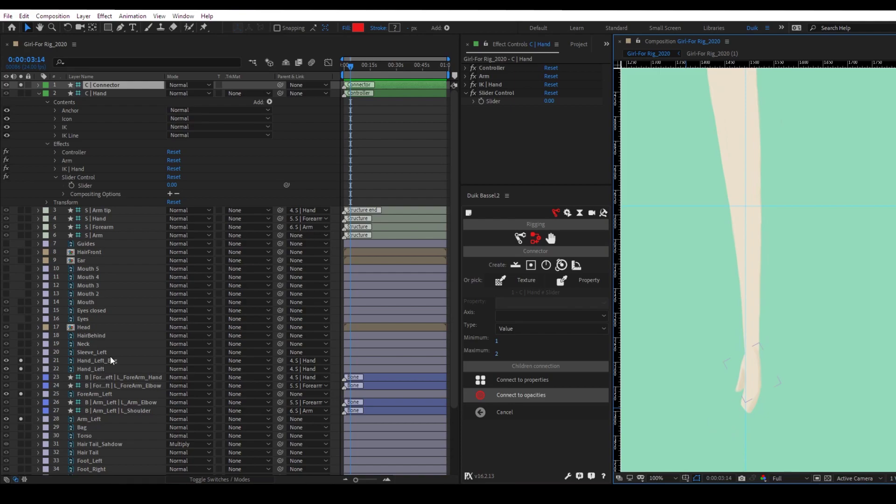
Step: Rename the Slider Control effect on C | Hand as Hand Animation
click(491, 94)
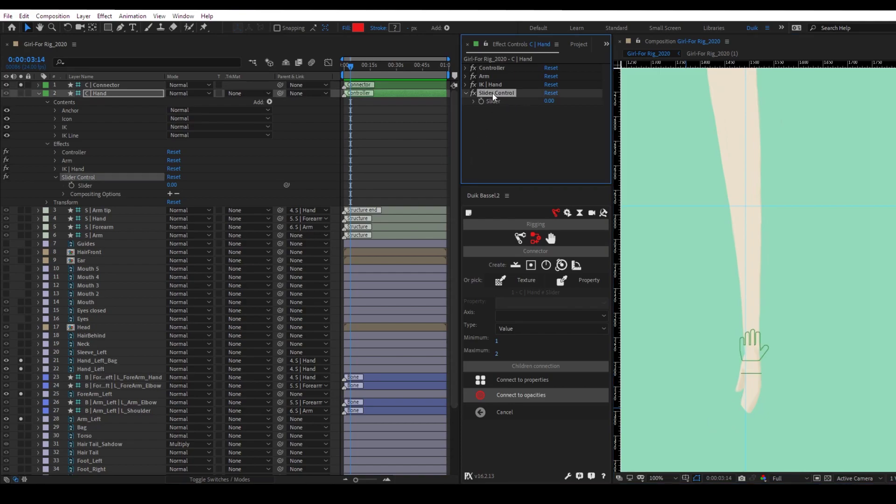
key(Return)
text(Hand Animation)
key(Return)
Step: Try the Hand Animation slider at 1, expand its range, and set it to 2
click(549, 102)
text(1)
key(Return)
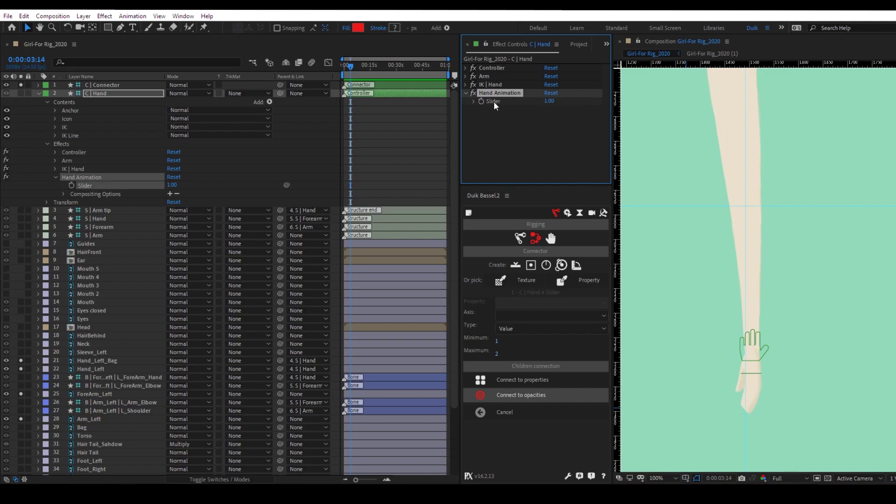
click(473, 101)
click(550, 101)
text(2)
key(Return)
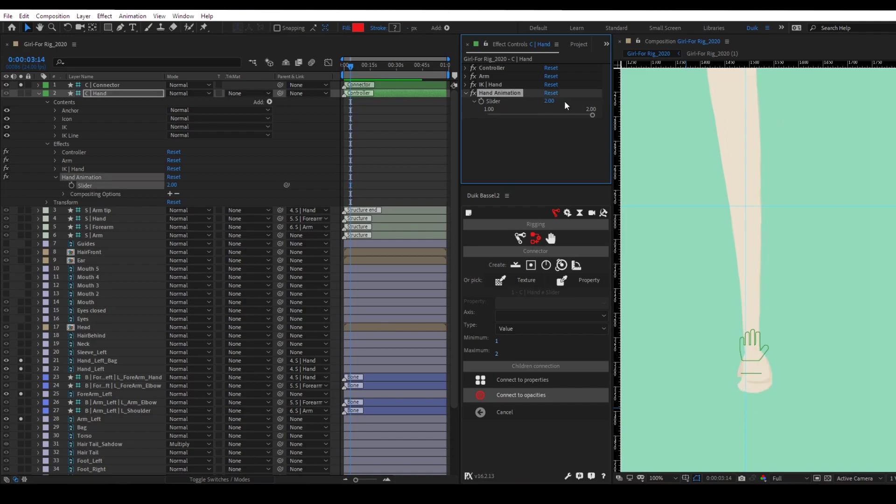
Step: Lock the left arm's artwork and bone layers from Arm_Left up to Hand_Left_Bag and solo the remaining character layers
click(760, 378)
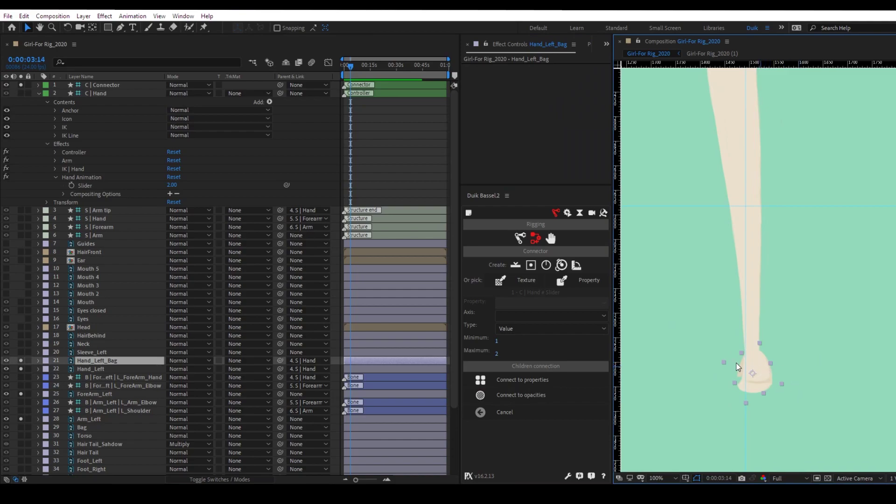
drag(28, 419, 29, 360)
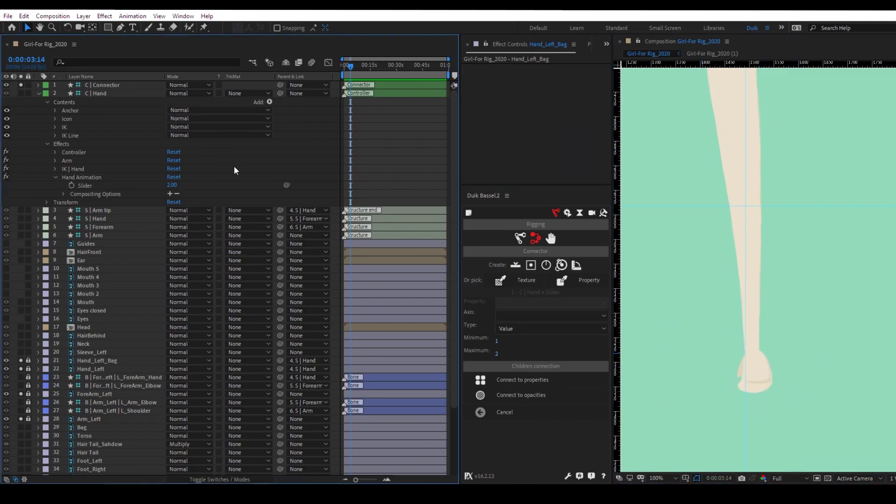
click(93, 93)
key(w)
key(comma)
scroll(363, 303, down, 5)
drag(20, 471, 21, 220)
drag(21, 178, 21, 170)
Step: Test the rig by moving the C | Hand controller to the top of the bag and rotating the hand there
key(v)
drag(698, 239, 774, 223)
key(.)
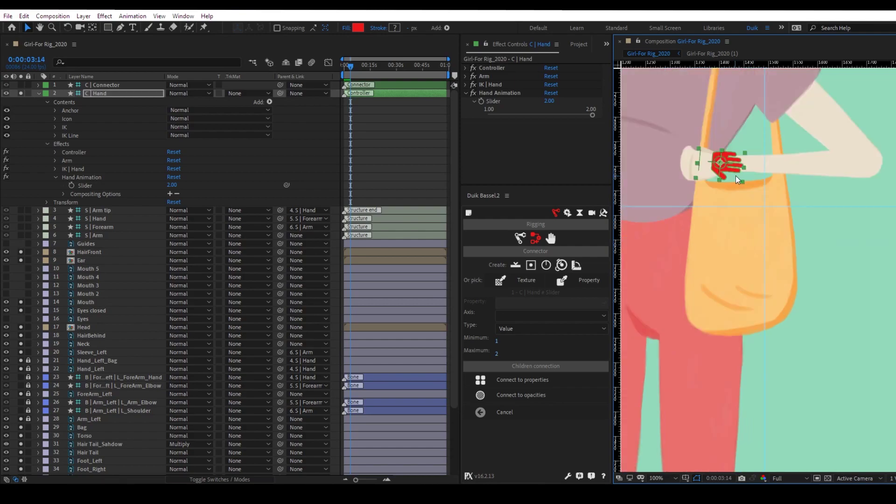
key(w)
drag(730, 170, 738, 167)
key(v)
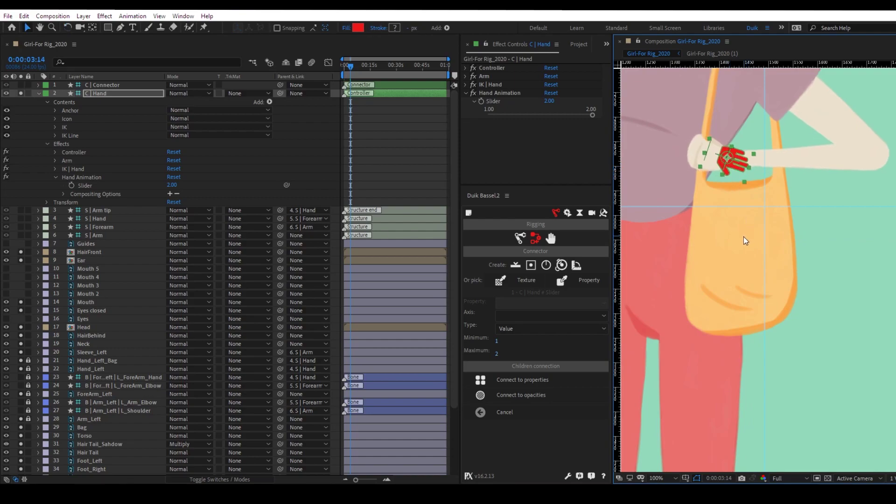
scroll(746, 240, down, 4)
scroll(766, 309, up, 2)
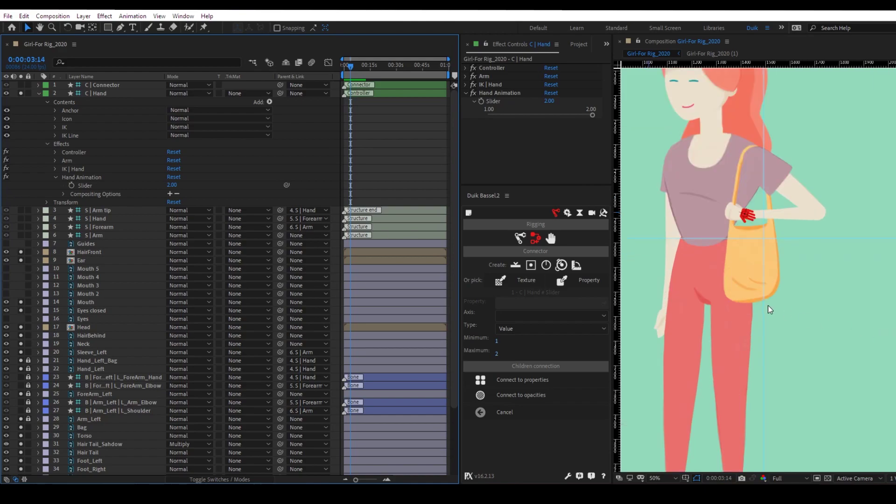
Step: Lower the C | Hand controller beside the bottom of the bag and set the Hand Animation slider to about 1.65
drag(754, 224, 778, 298)
key(w)
drag(592, 115, 555, 122)
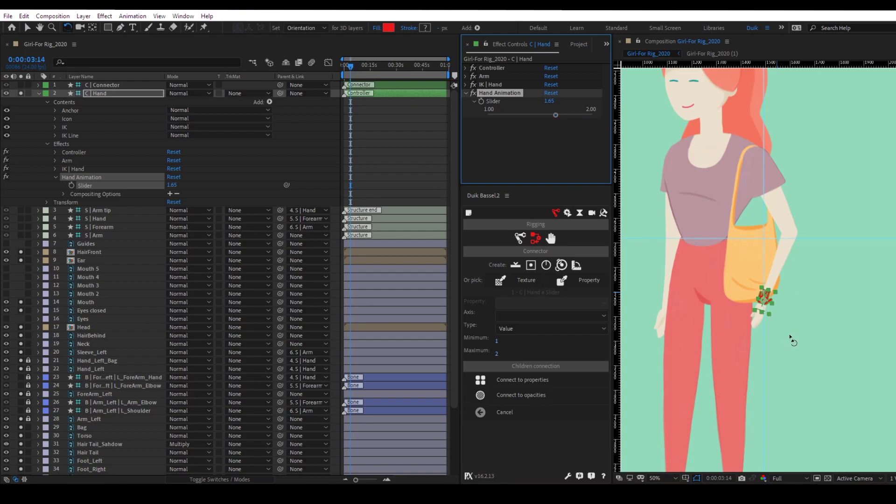
click(576, 186)
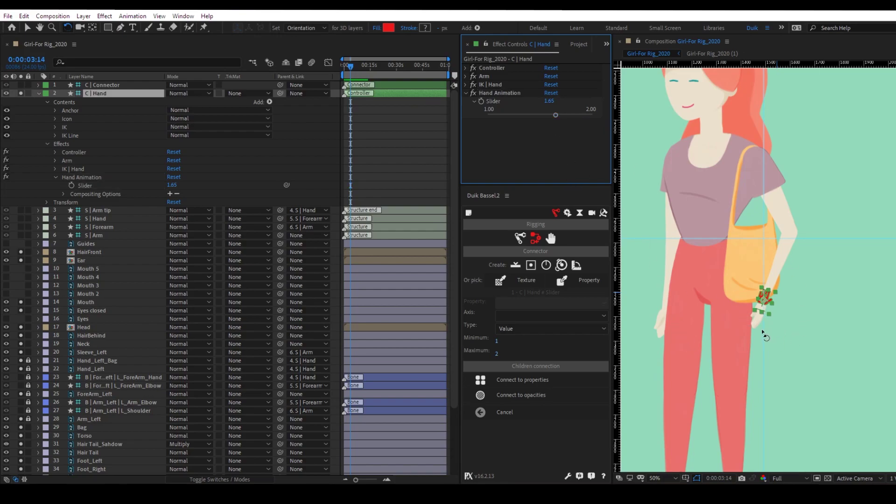
Step: Undo the test poses of the C | Hand controller and the slider change
key(v)
key(ctrl+z)
key(ctrl+z)
key(ctrl+z)
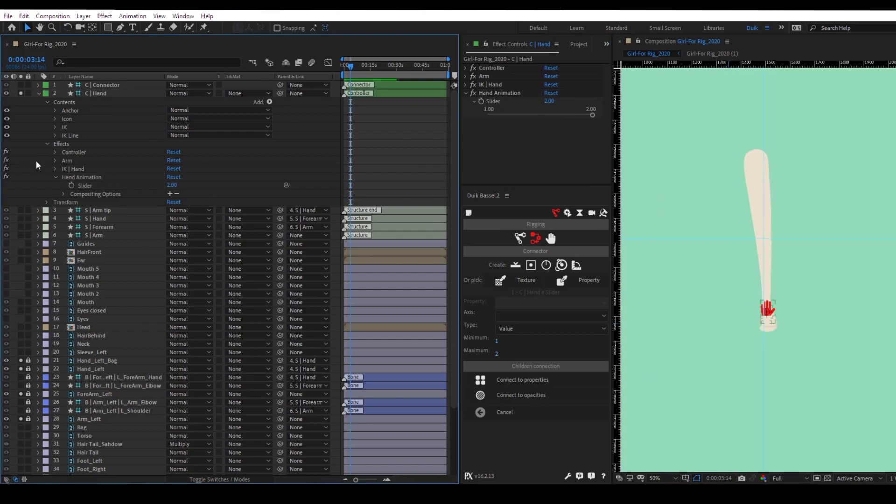
Step: Solo the character's layers again, leaving C | Connector out of the solo set
click(20, 84)
scroll(28, 173, down, 3)
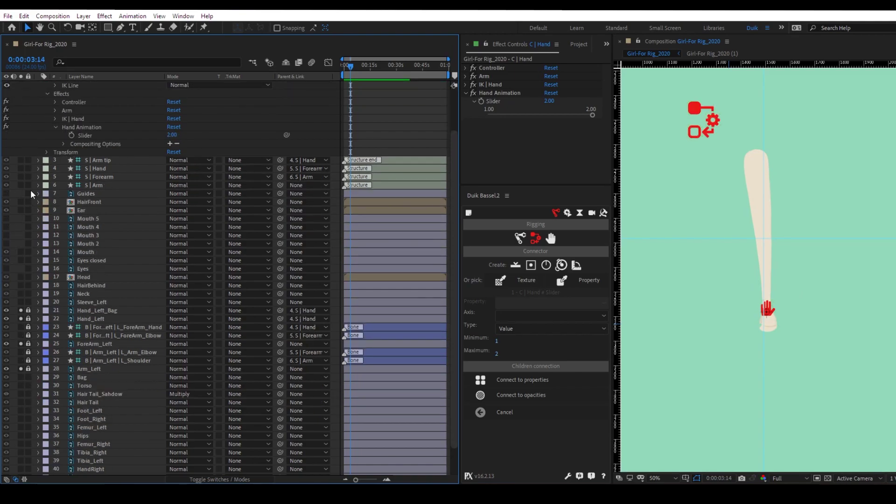
scroll(38, 207, up, 3)
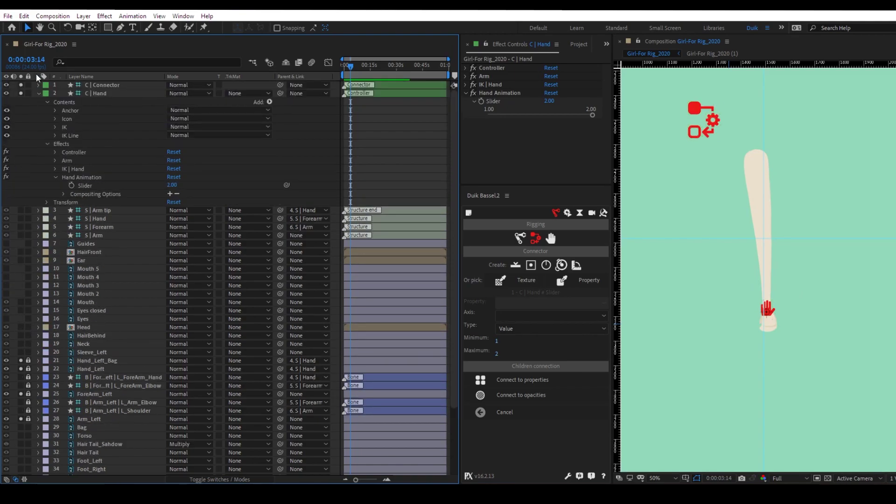
click(20, 85)
Step: Reveal the Position of the C | Hand controller and add a Duik Zero to it
key(p)
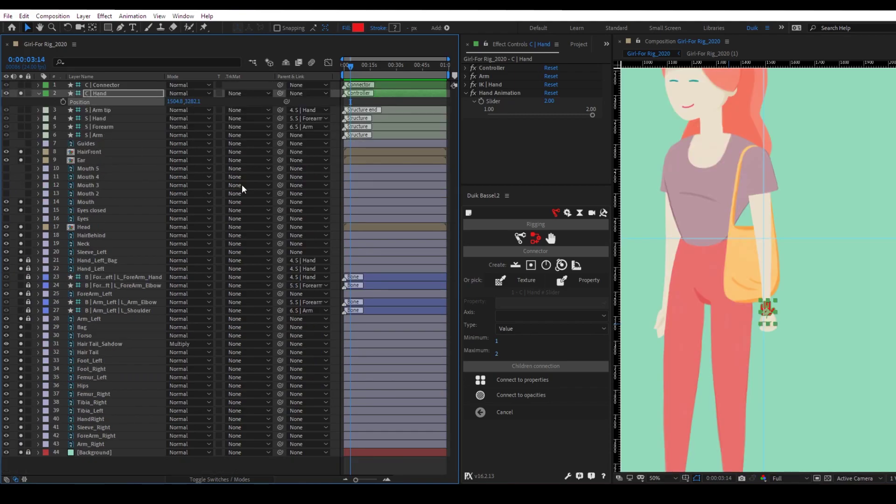
click(520, 236)
click(535, 238)
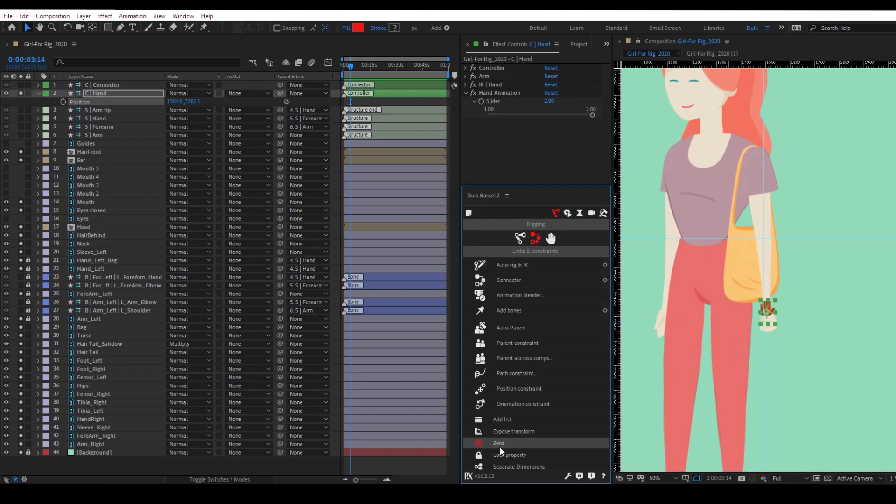
click(115, 86)
click(115, 93)
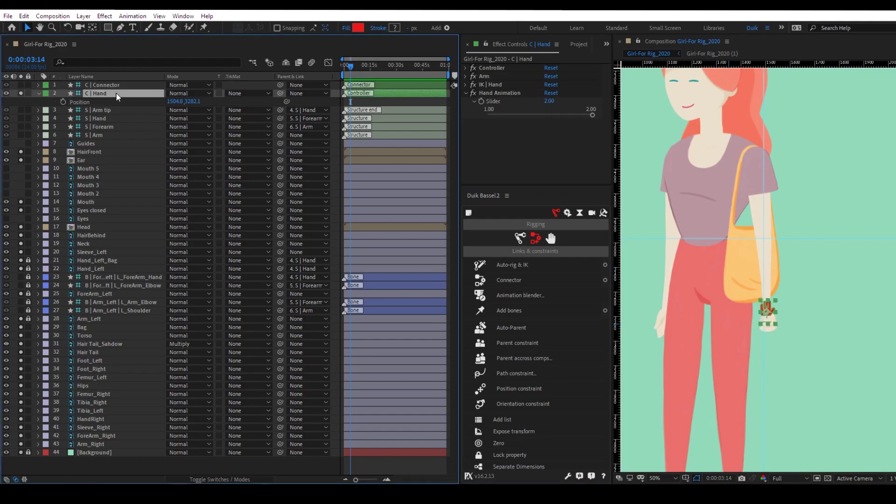
click(500, 442)
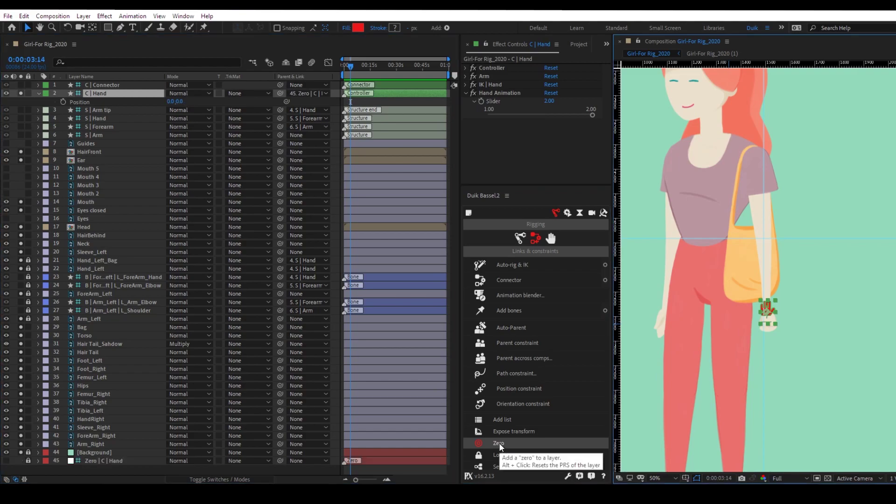
Step: Test the zeroed controller by moving C | Hand up to the top of the bag
click(191, 103)
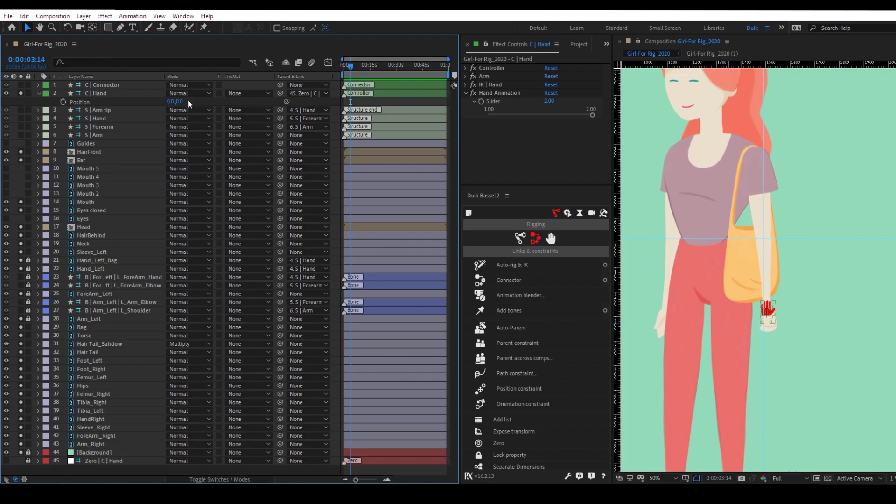
click(181, 100)
key(Return)
click(191, 100)
drag(766, 309, 747, 212)
key(w)
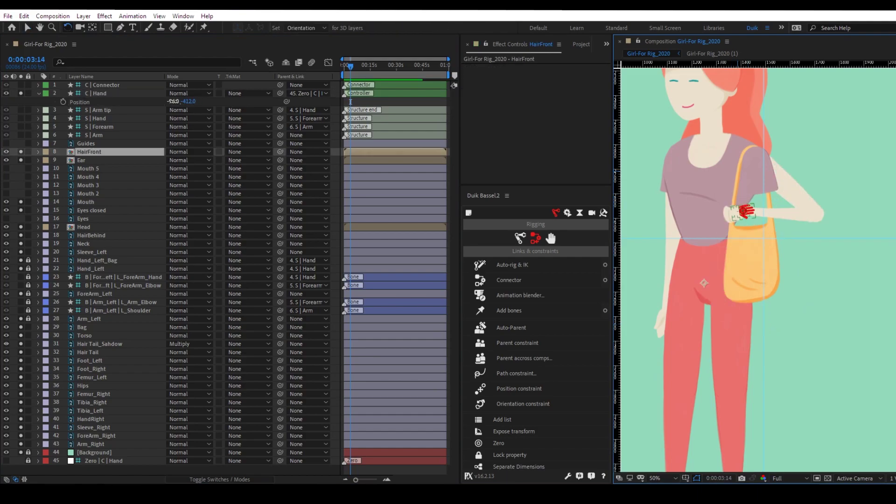
Step: Reset the Position of the C | Hand controller to 0, 0 and deselect it
text(0)
key(Return)
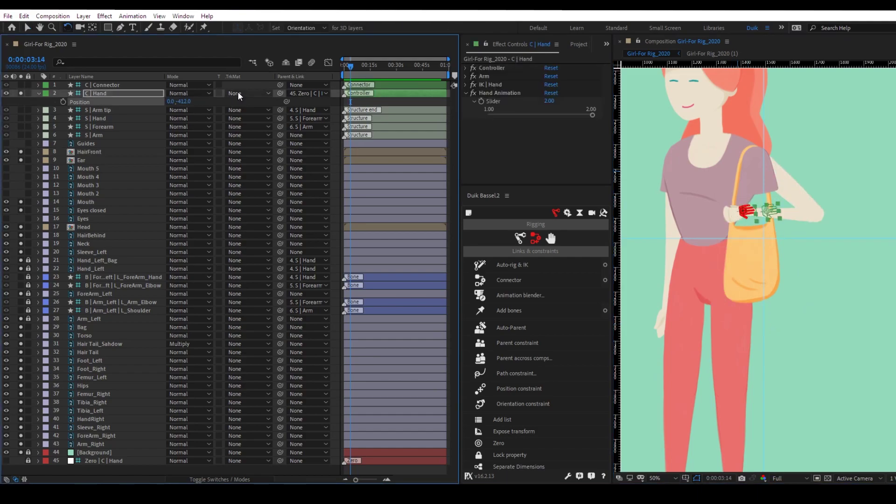
click(186, 100)
text(0)
key(Return)
key(v)
key(F2)
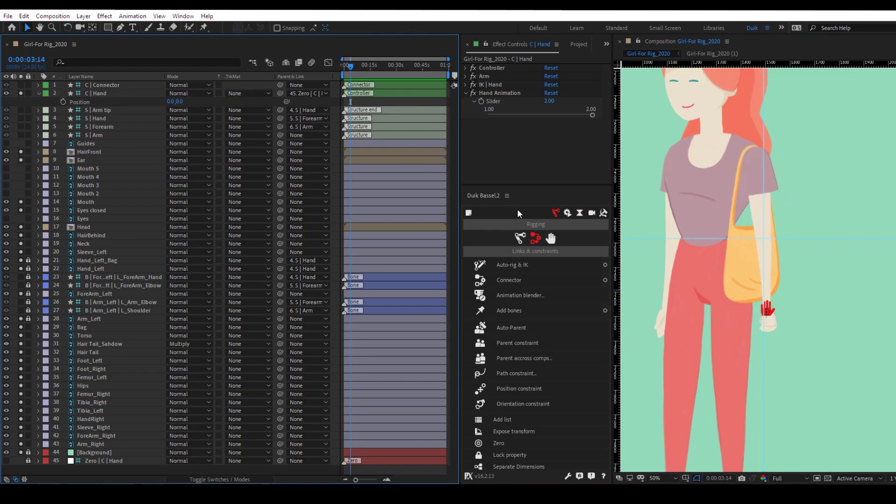